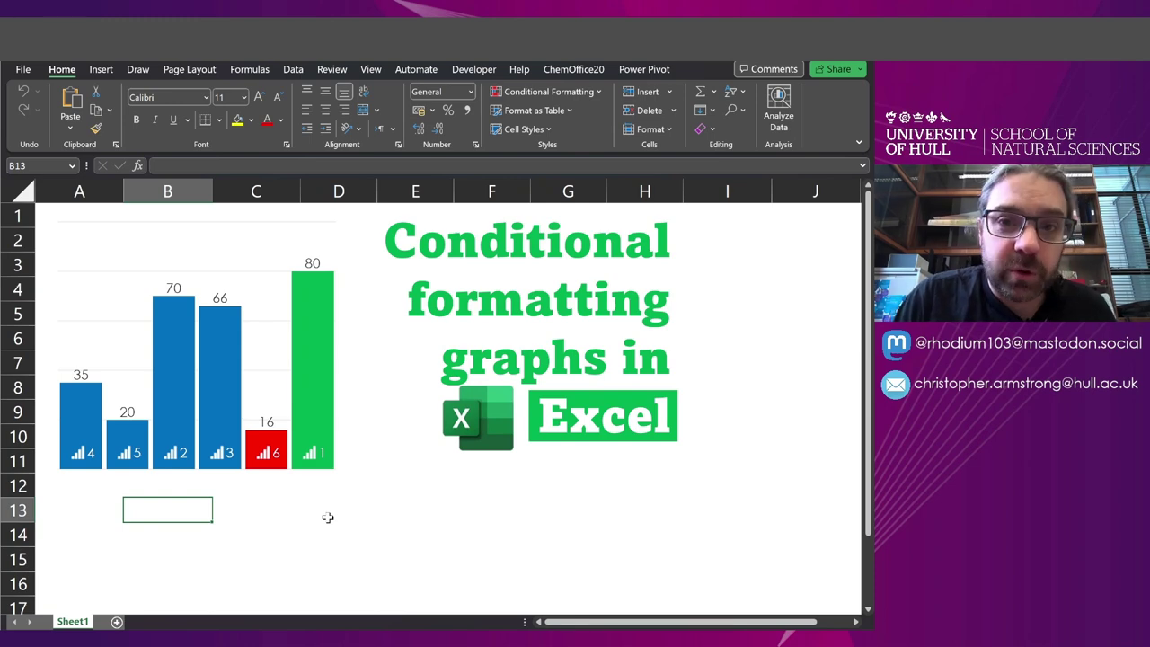
Look over the conditional formatting options and close them without applying any
left_click(585, 92)
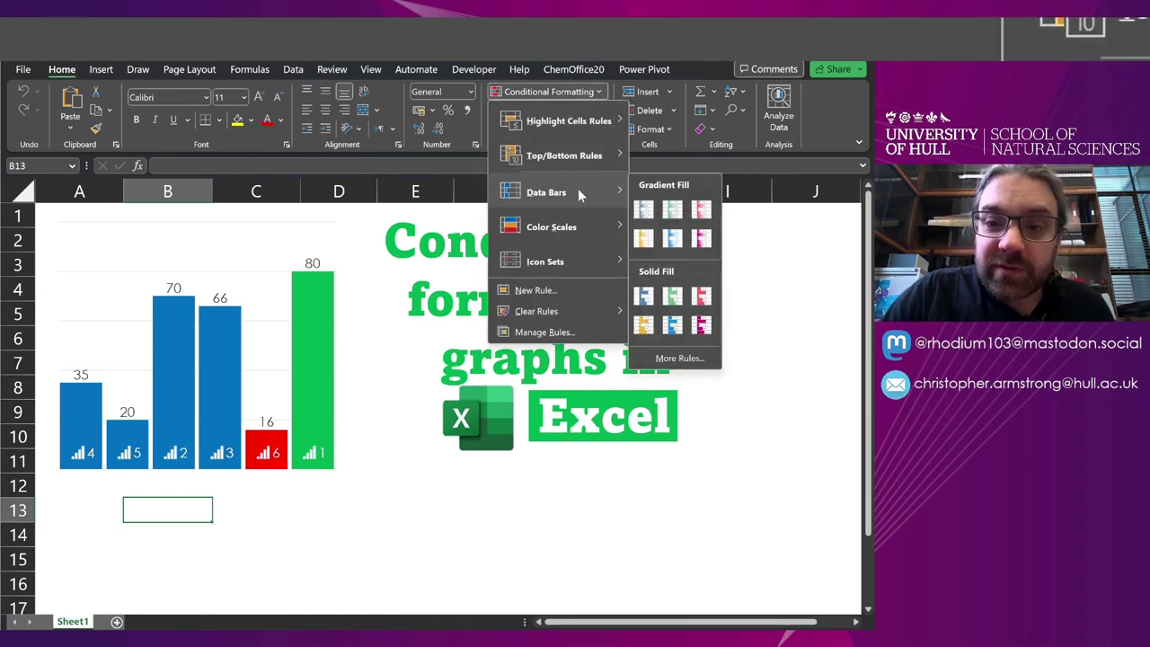
mouse_move(595, 231)
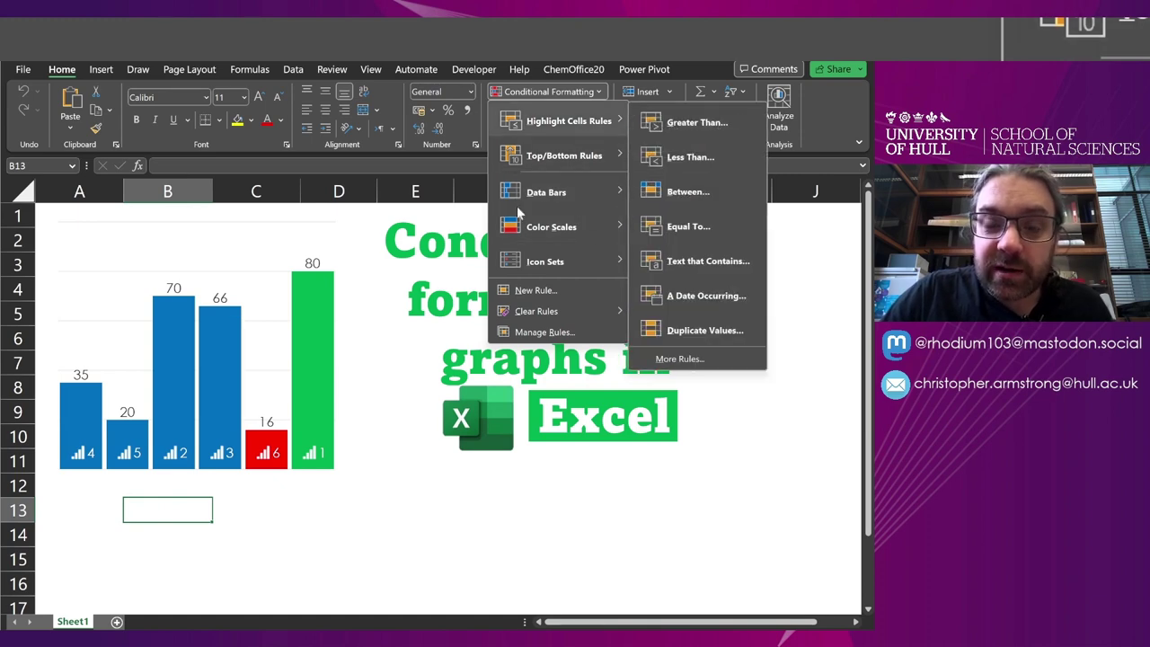
left_click(216, 518)
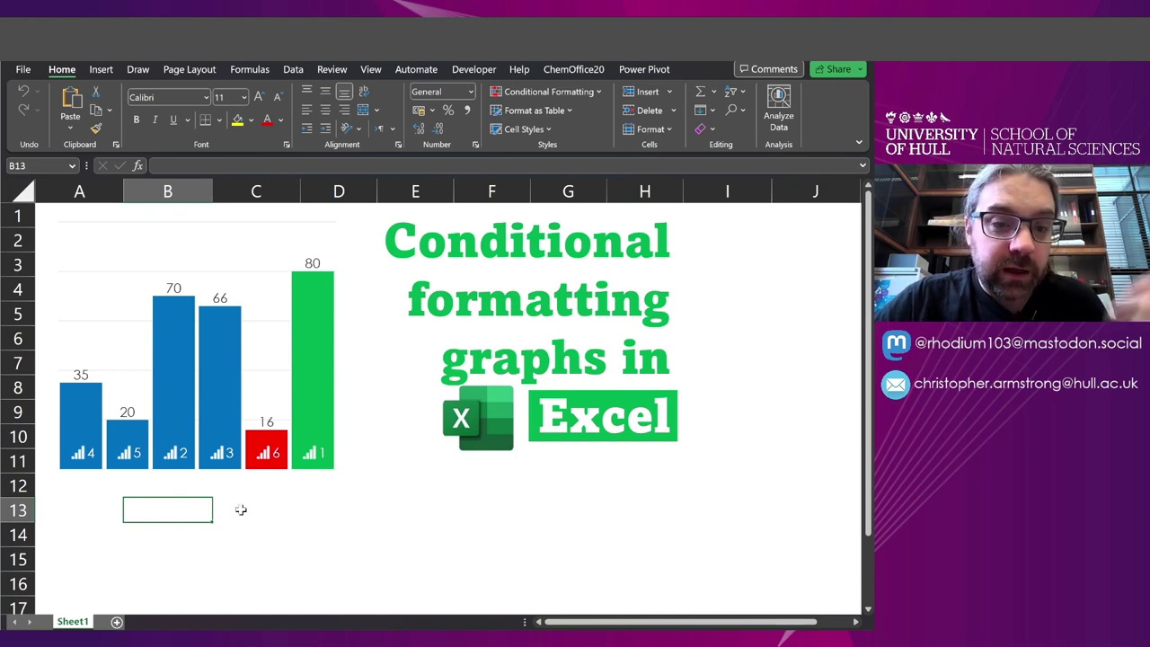
Re-enter cell C13 twice so the RAND values recalculate to 32, 24, 27, 61, 32, 34
left_click(241, 509)
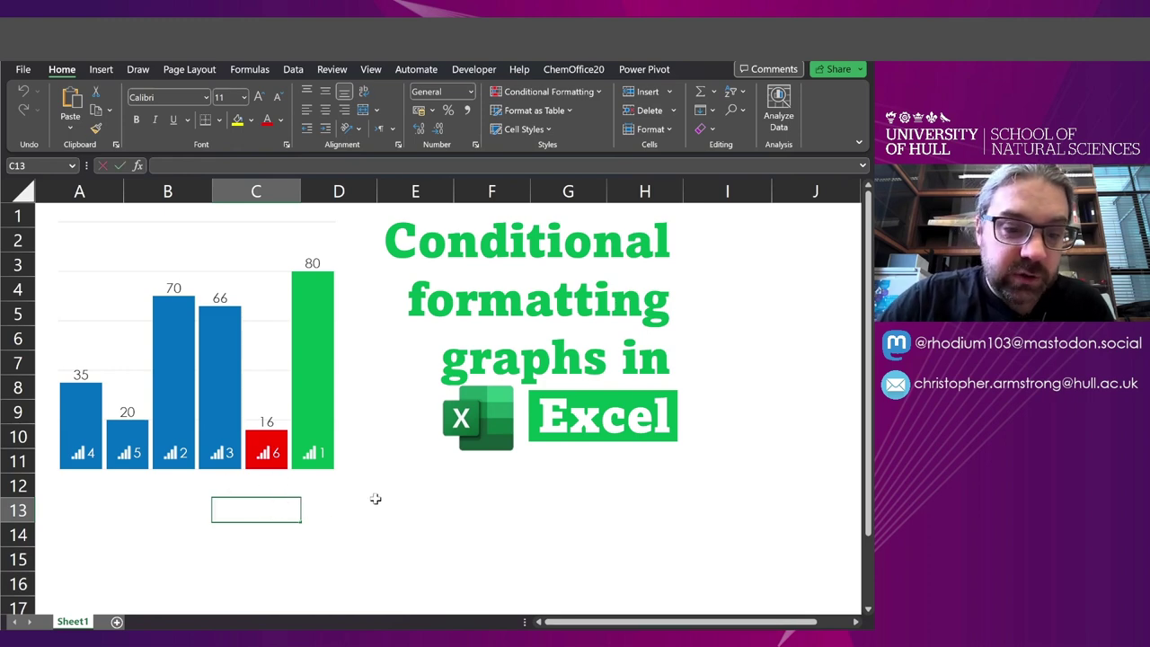
key("F2")
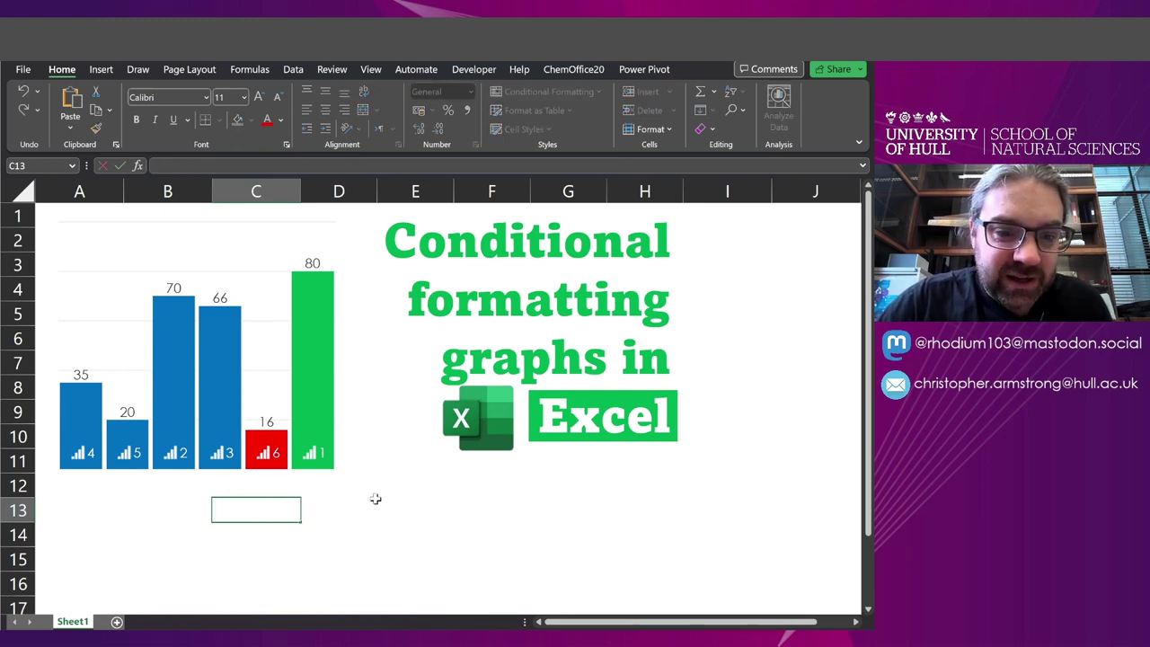
key("Return")
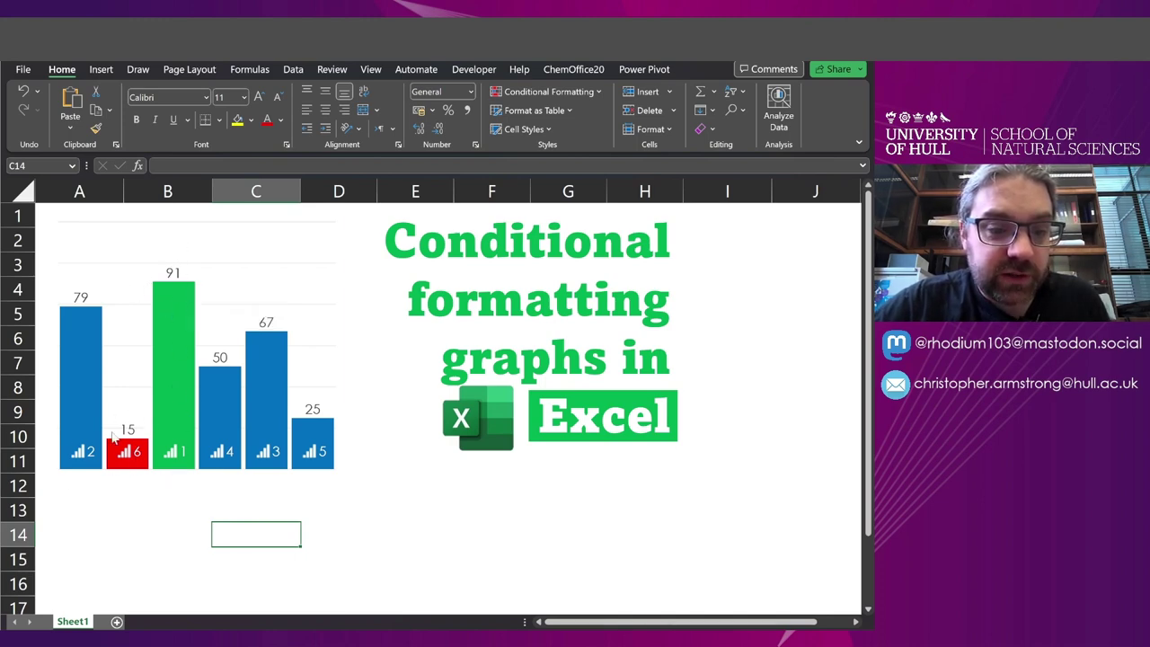
key("Return")
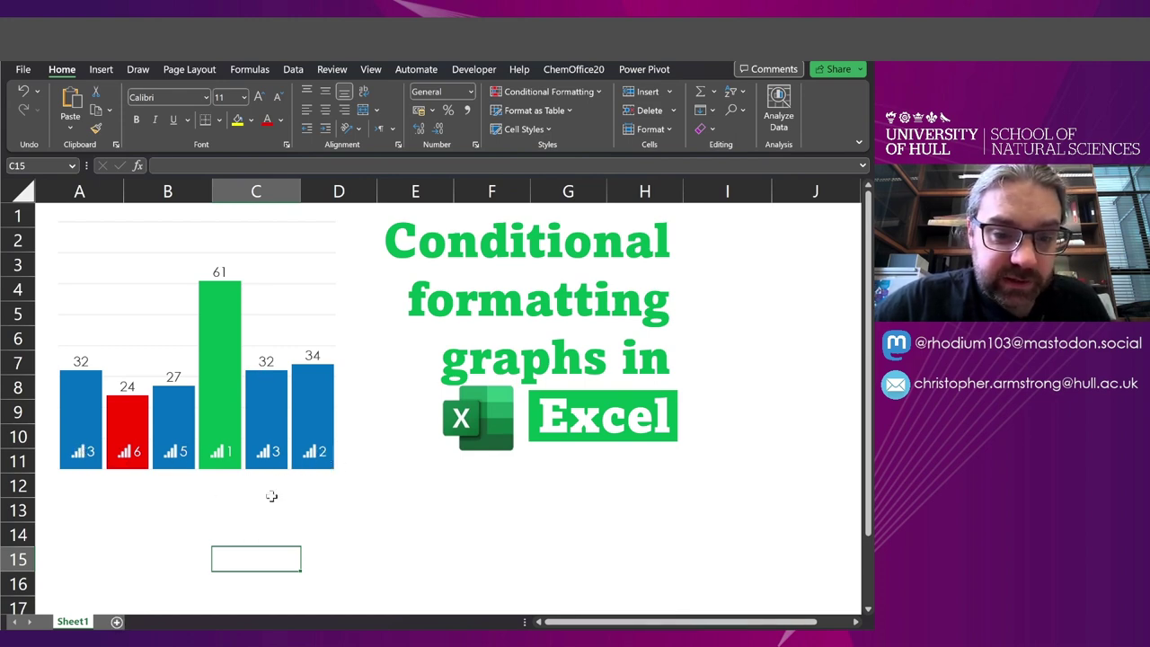
Add a new blank sheet, Sheet3
left_click(116, 621)
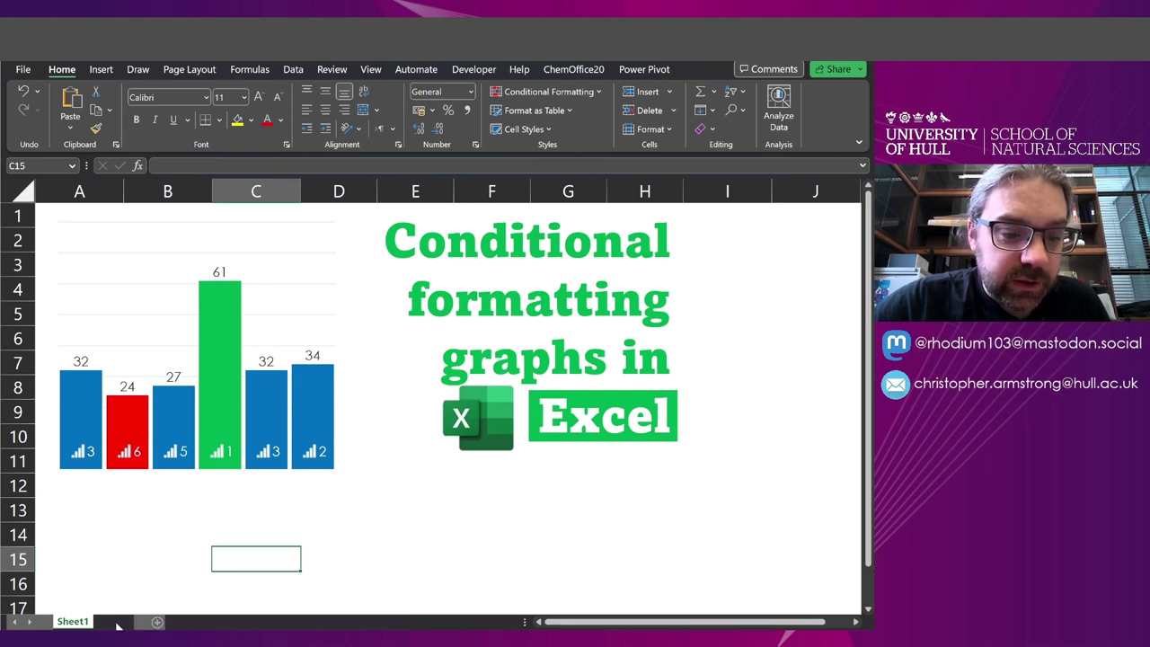
left_click(107, 226)
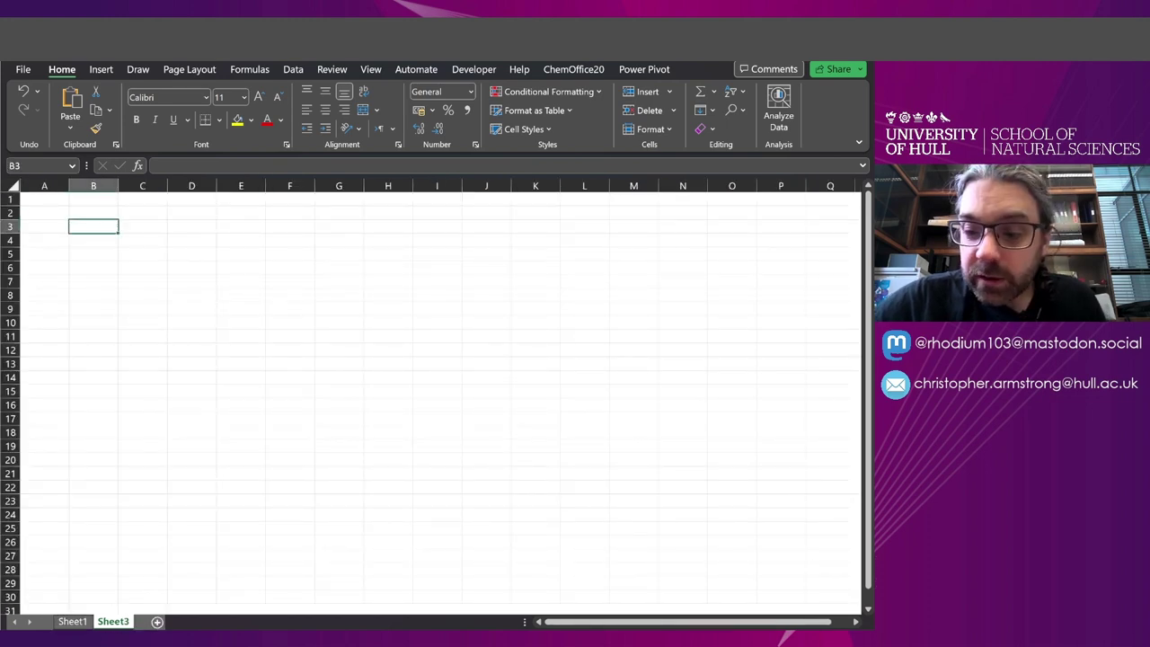
scroll(431, 395, "up", 10)
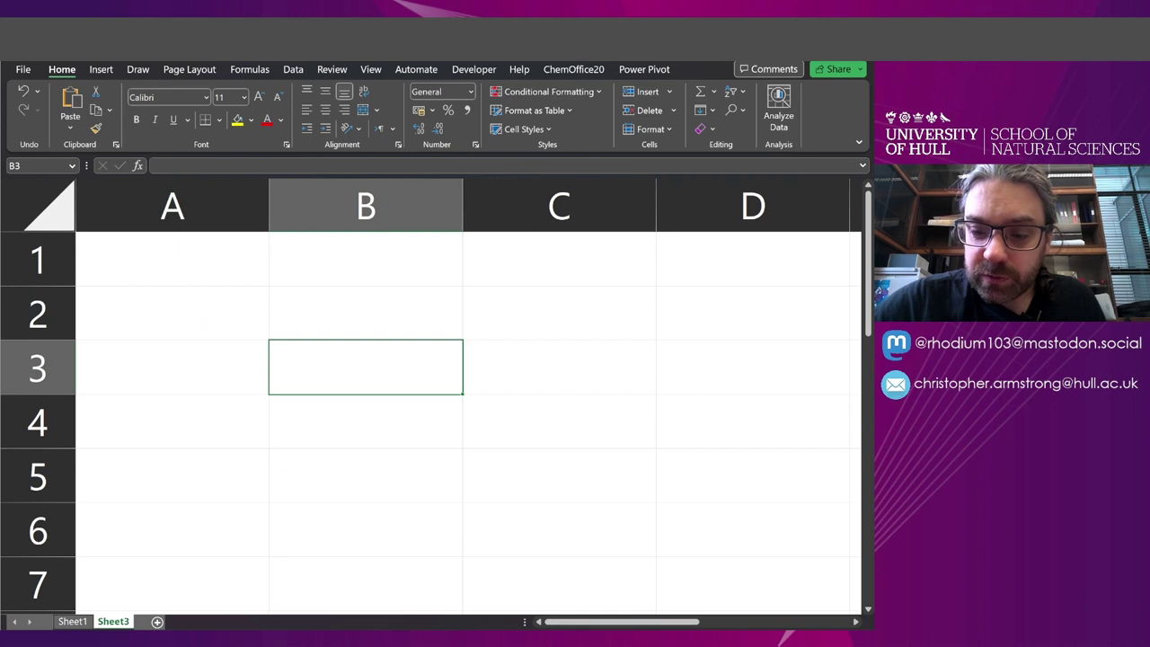
scroll(431, 395, "down", 10)
scroll(431, 395, "up", 2)
scroll(431, 395, "up", 2)
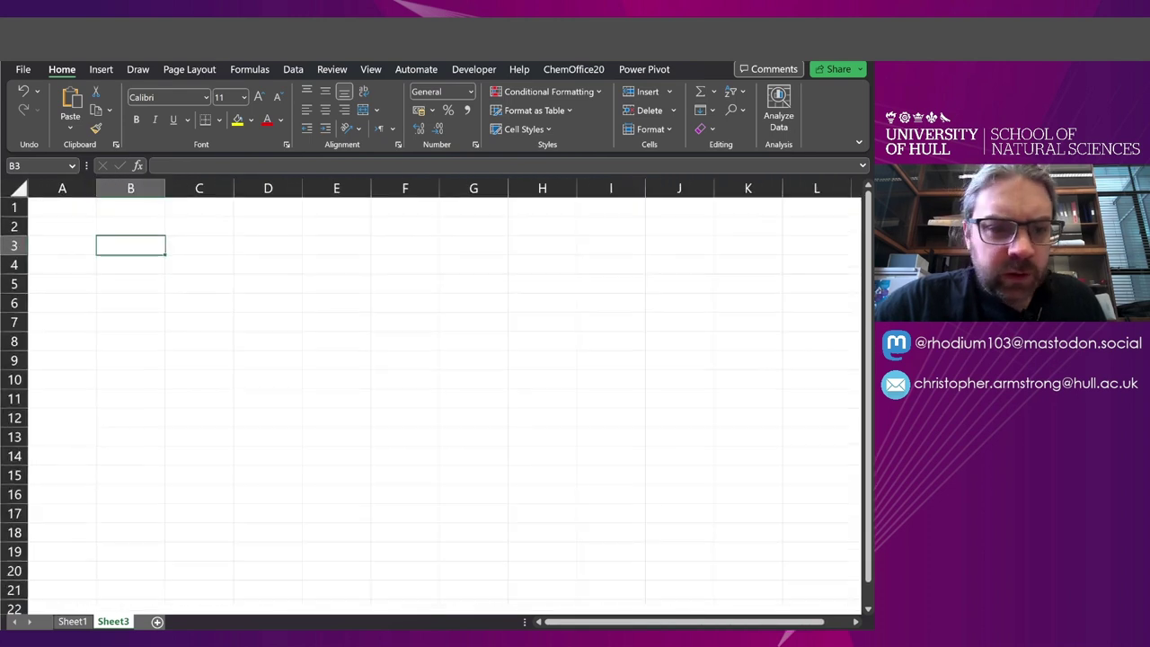
Enter 234, 466, 165, 764, 123 and 647 down cells B2 to B7
left_click(149, 236)
type("234")
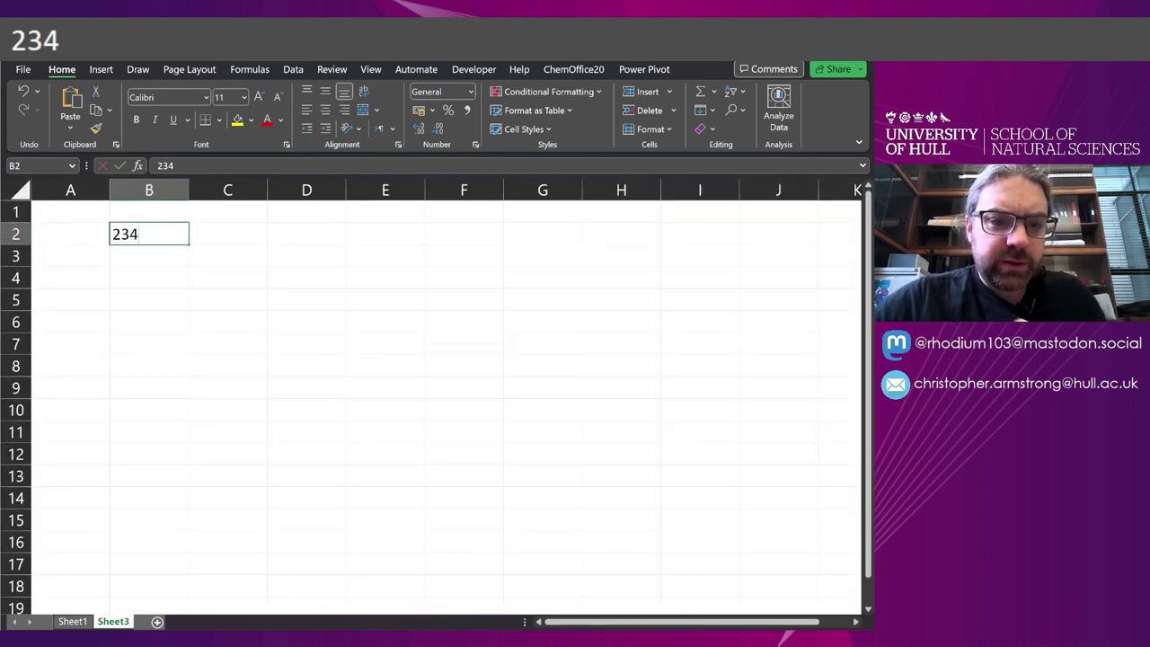
key("Return")
type("466")
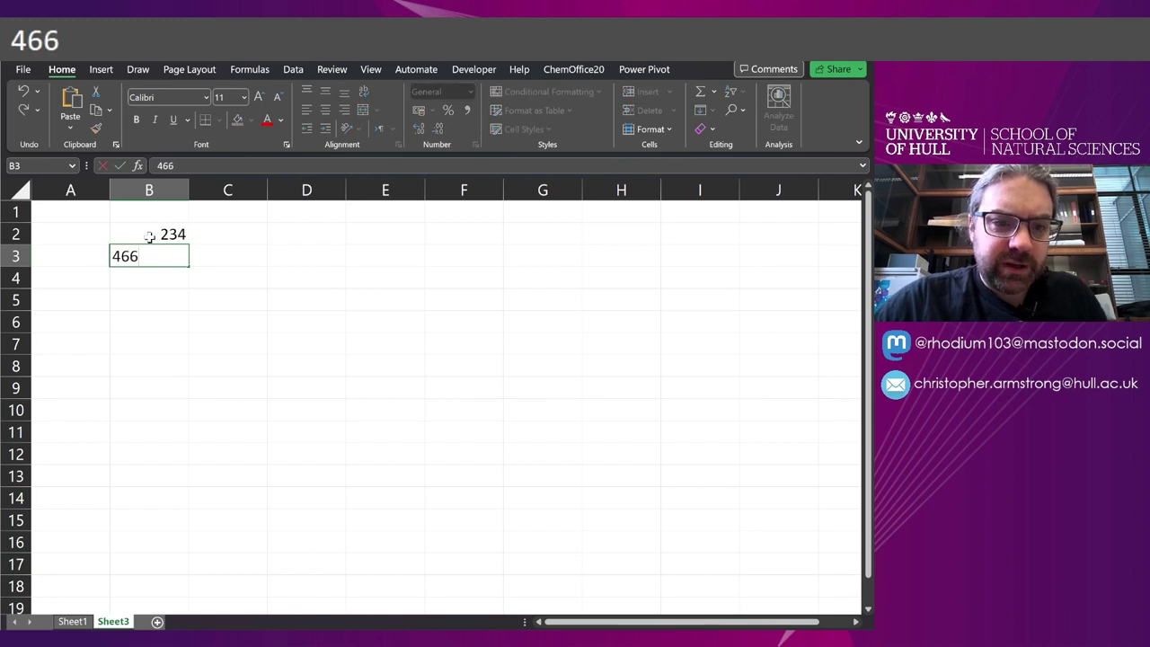
key("Return")
type("165")
key("Return")
type("7642")
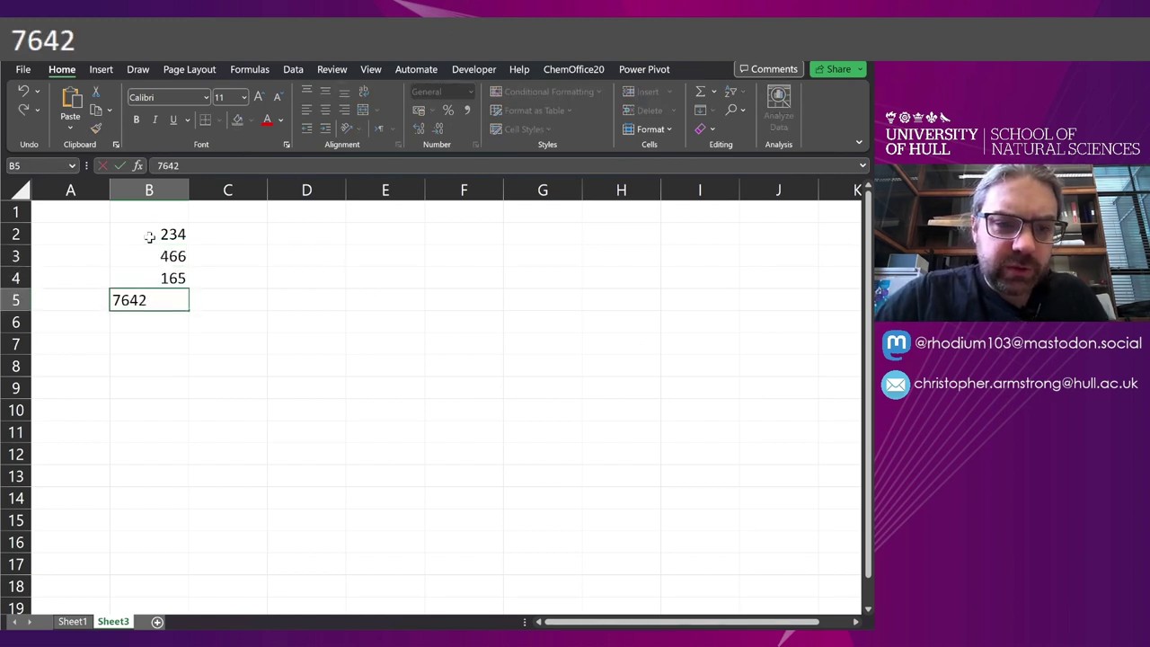
key("BackSpace")
key("Return")
type("123")
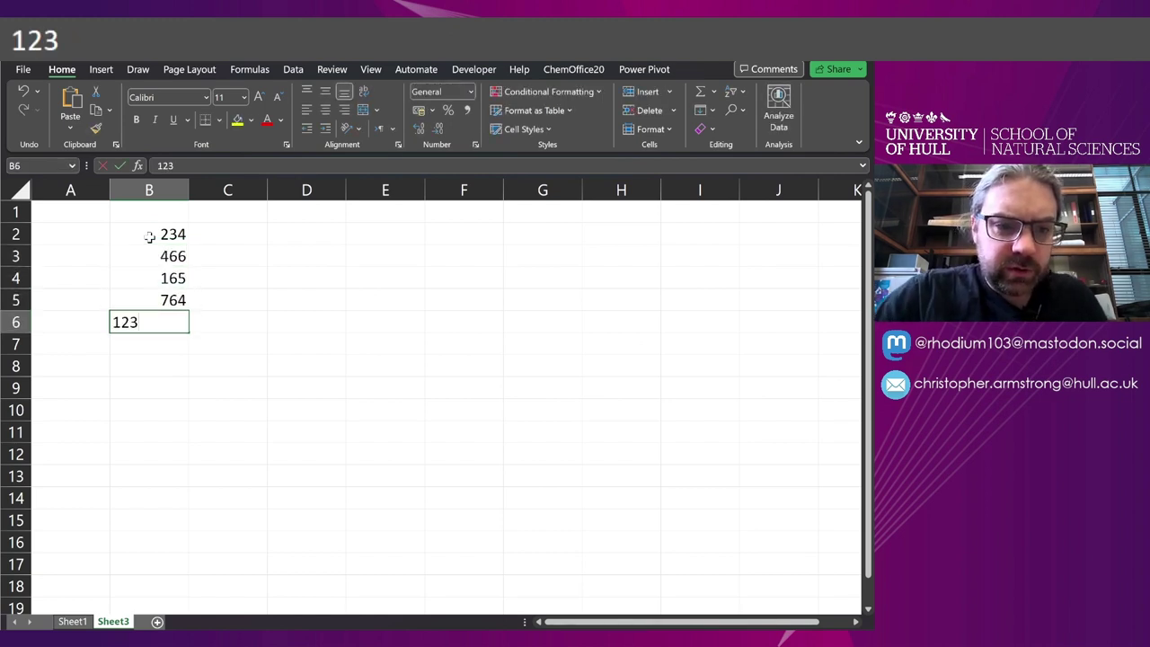
key("Return")
type("647")
key("Return")
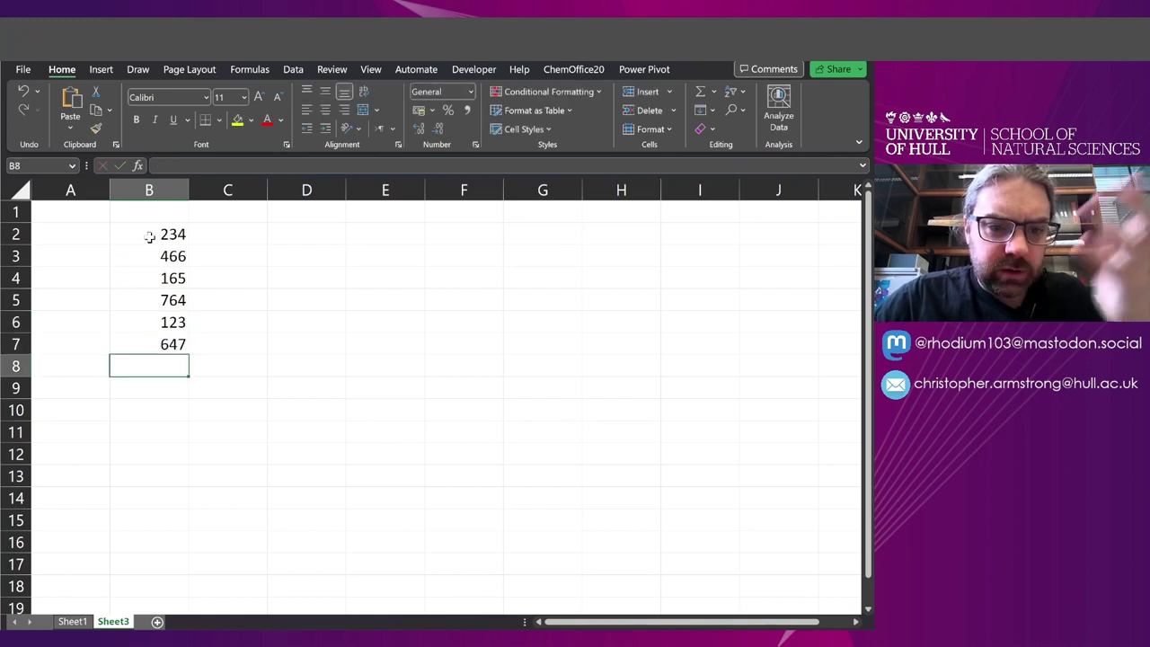
Erase a trial =RAND() entry from B8, leaving it empty, and select B2:B7
type("=RAND()")
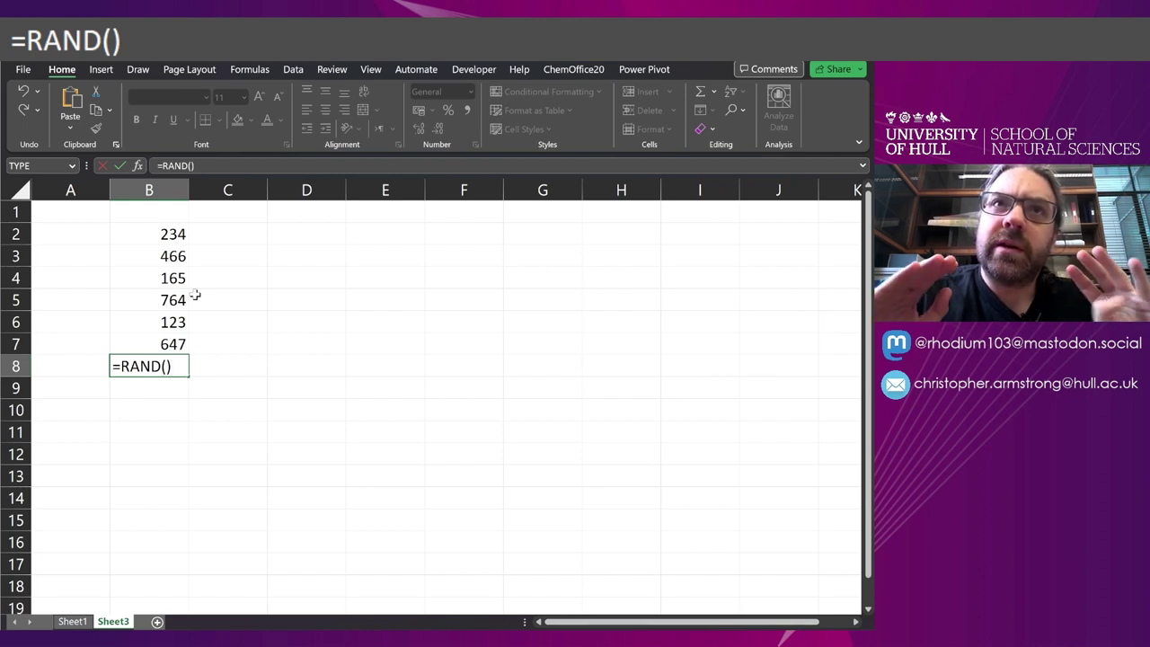
key("BackSpace")
key("BackSpace")
key("BackSpace")
key("BackSpace")
key("BackSpace")
key("BackSpace")
key("BackSpace")
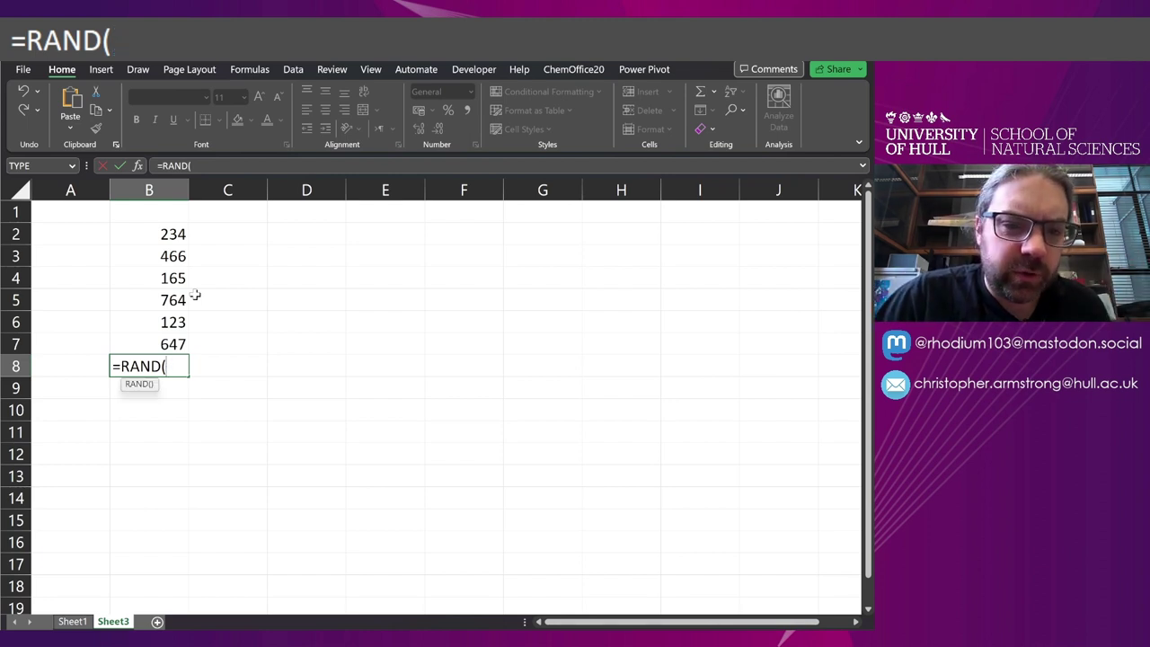
key("Return")
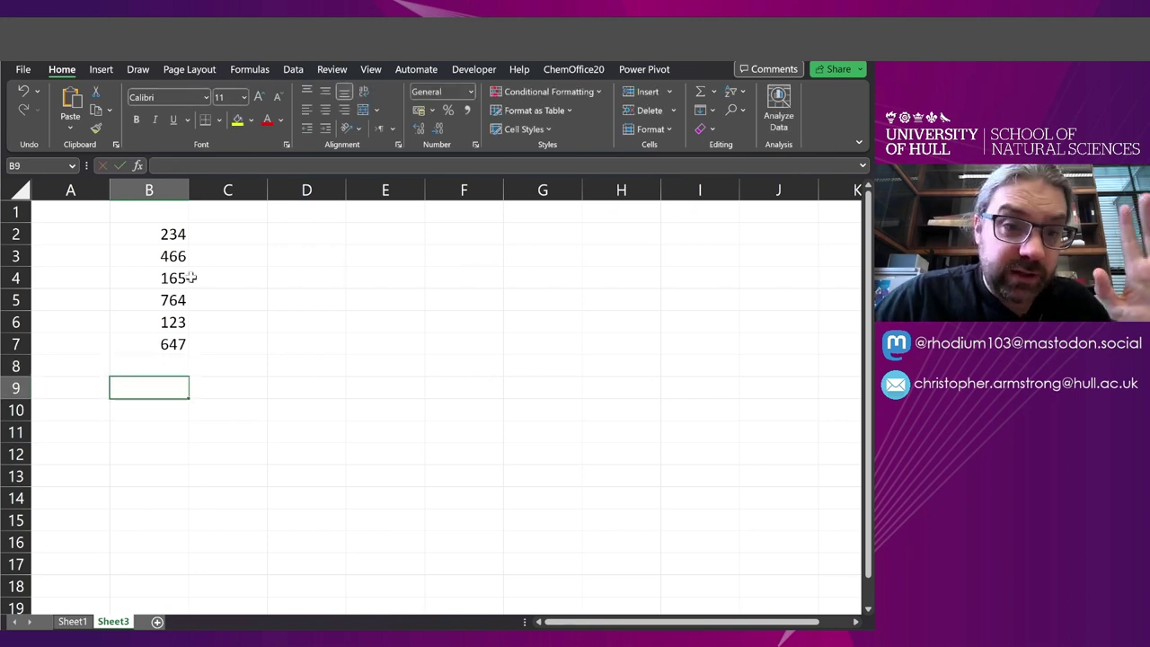
left_click_drag(175, 236, 165, 344)
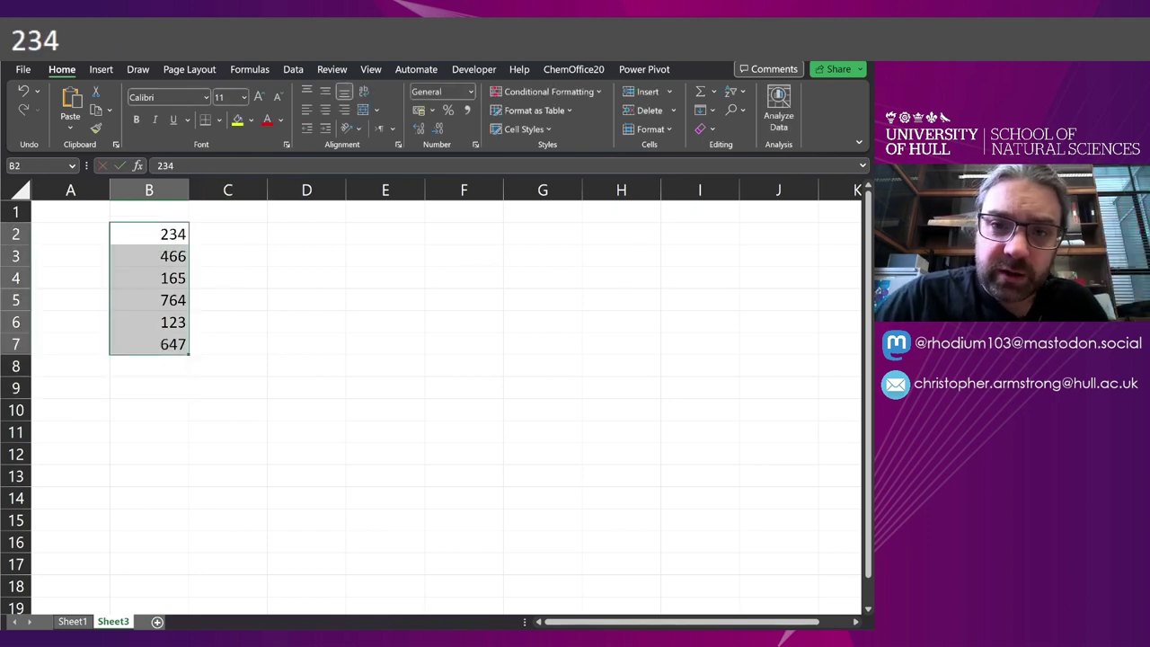
Type the header 'Value' in B1 and apply a heading cell style along row 1
left_click(160, 210)
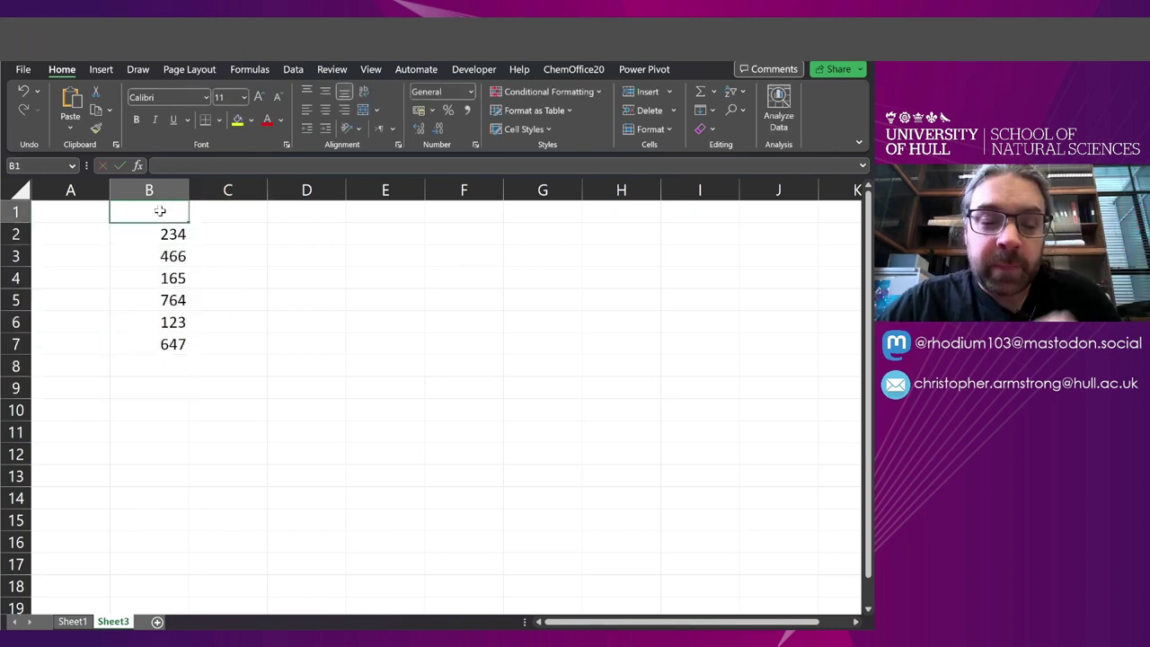
type("Value")
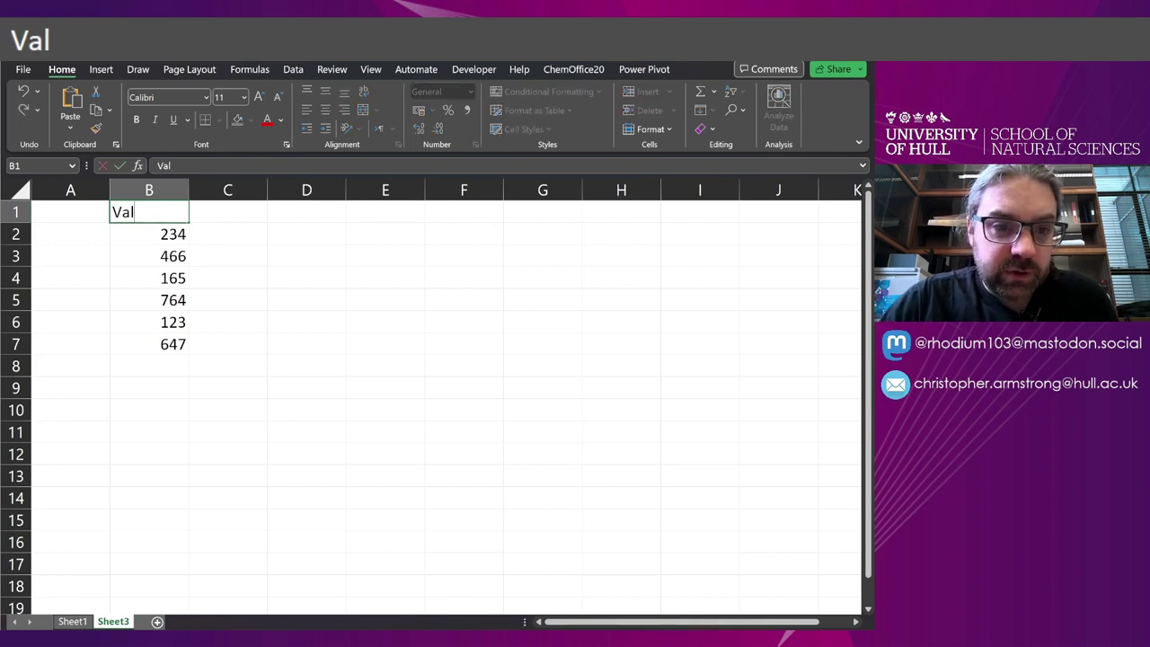
key("ctrl+Return")
key("shift+Right")
key("shift+Right")
key("shift+Right")
key("shift+Right")
key("shift+Right")
key("shift+Right")
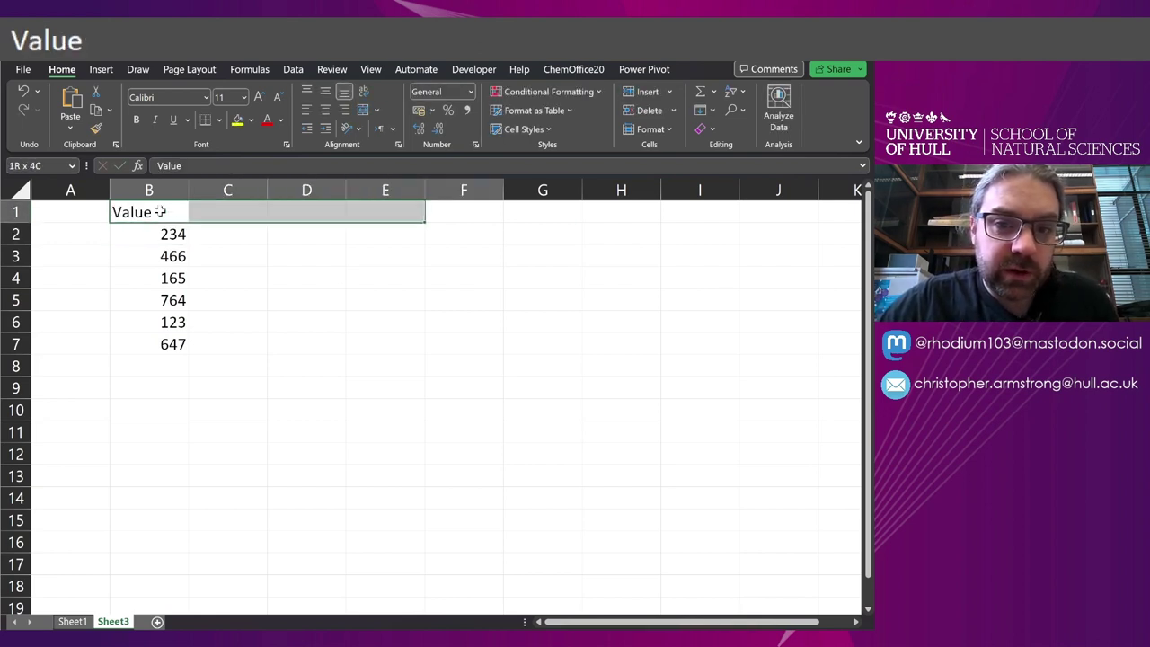
left_click(526, 129)
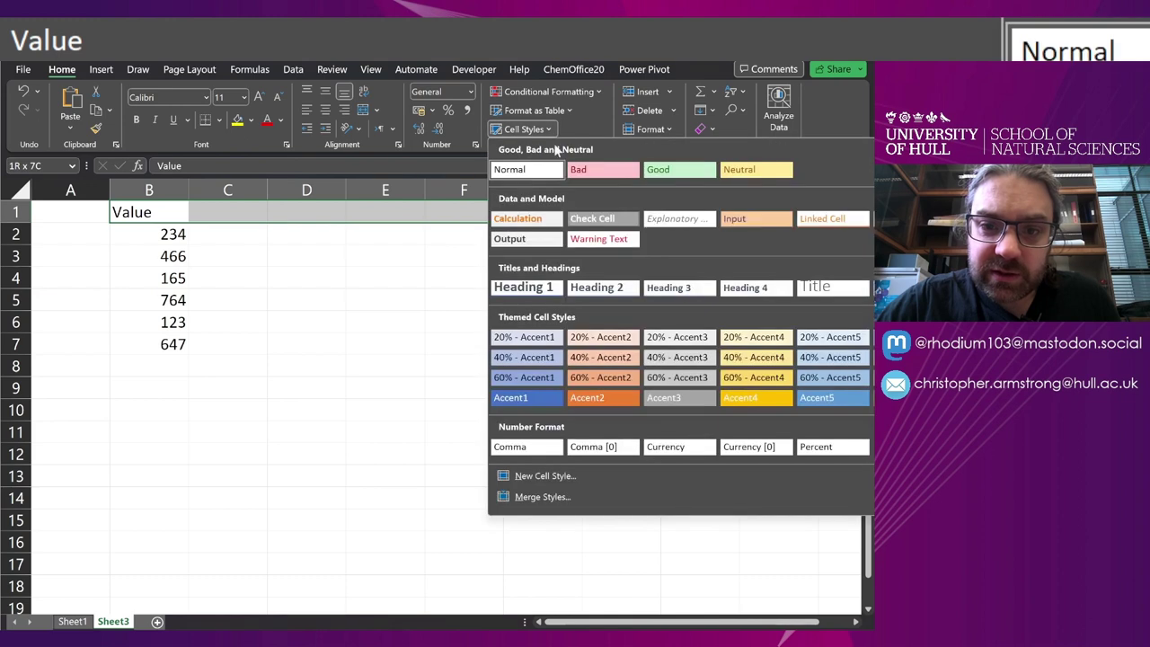
left_click(504, 277)
left_click(230, 244)
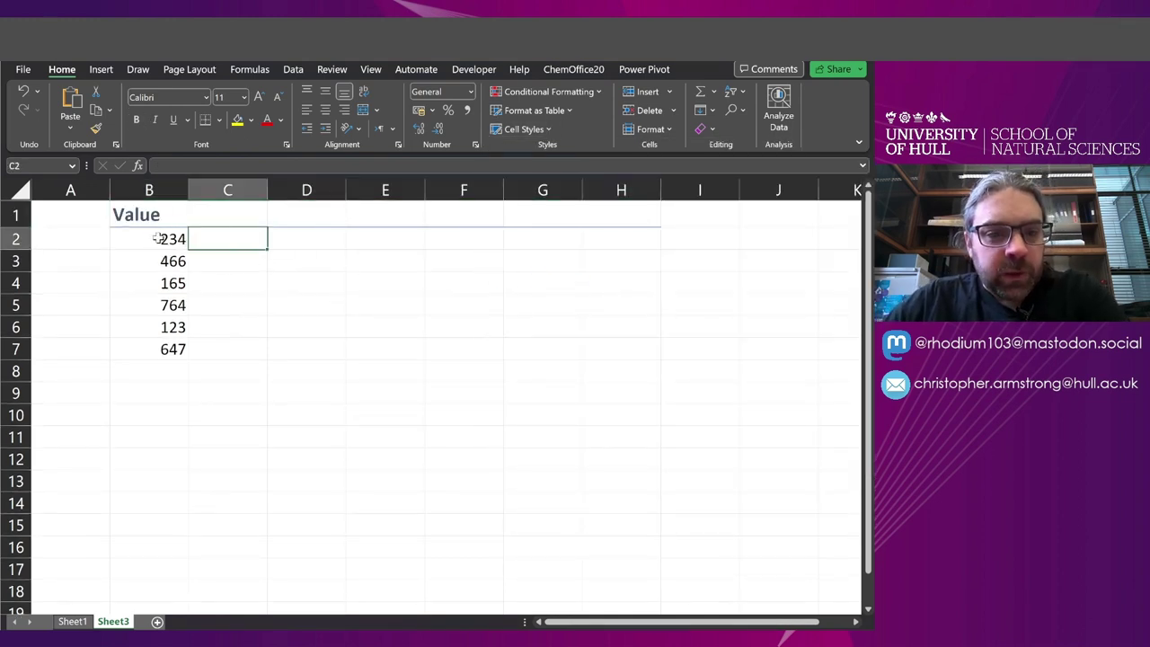
left_click_drag(157, 238, 149, 350)
Insert a clustered column chart of the six values, then delete it
left_click(101, 69)
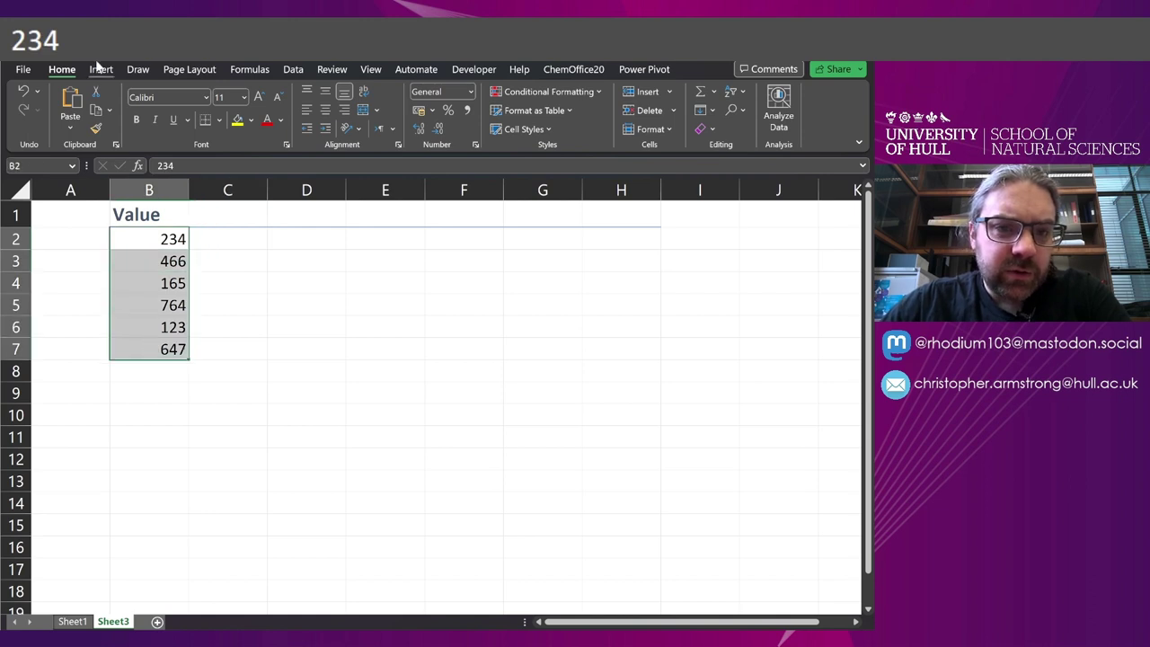
left_click(334, 92)
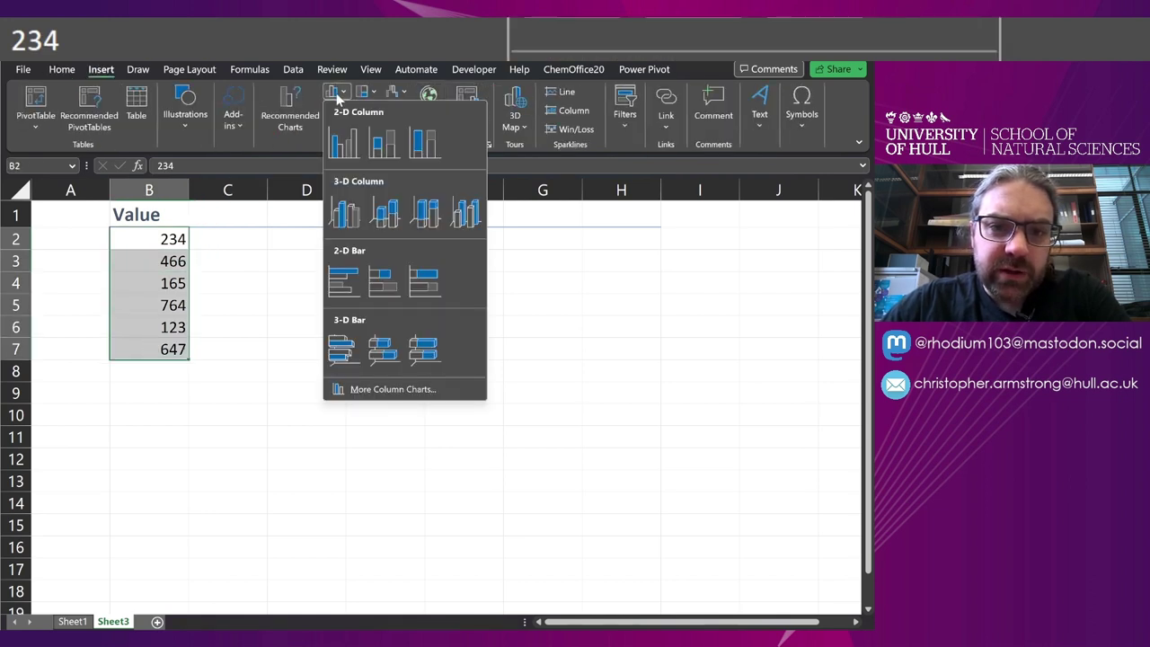
left_click(344, 137)
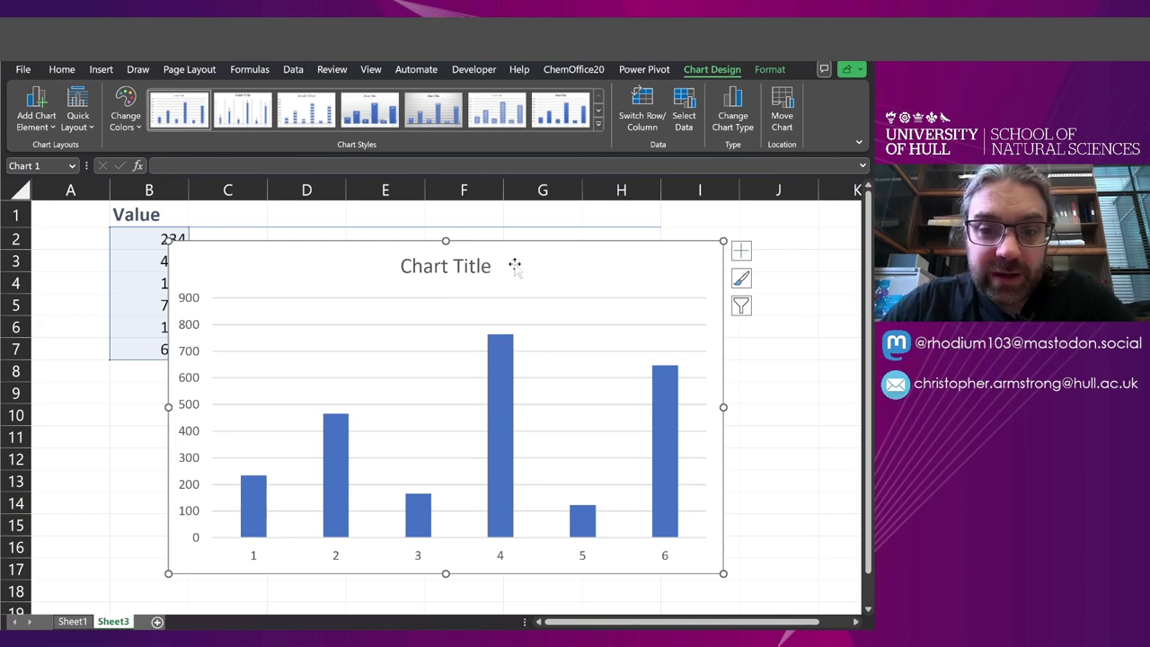
left_click_drag(515, 266, 566, 265)
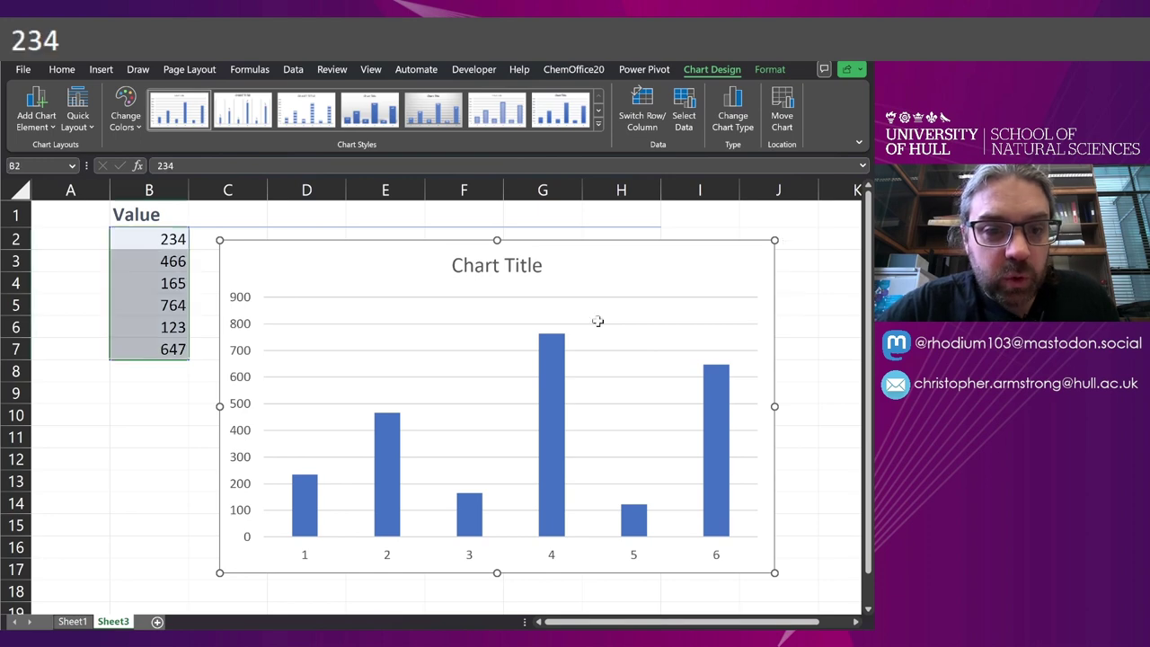
key("Delete")
left_click(234, 210)
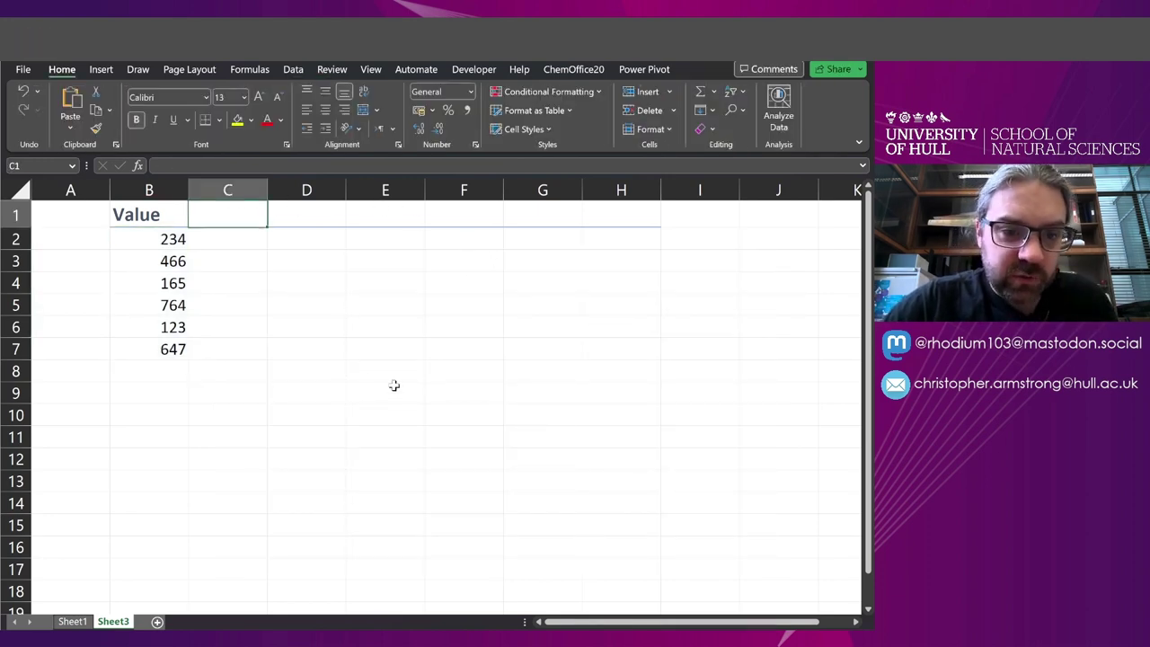
Type the headings Smallest, Main and Largest in C1:E1
type("Smallest")
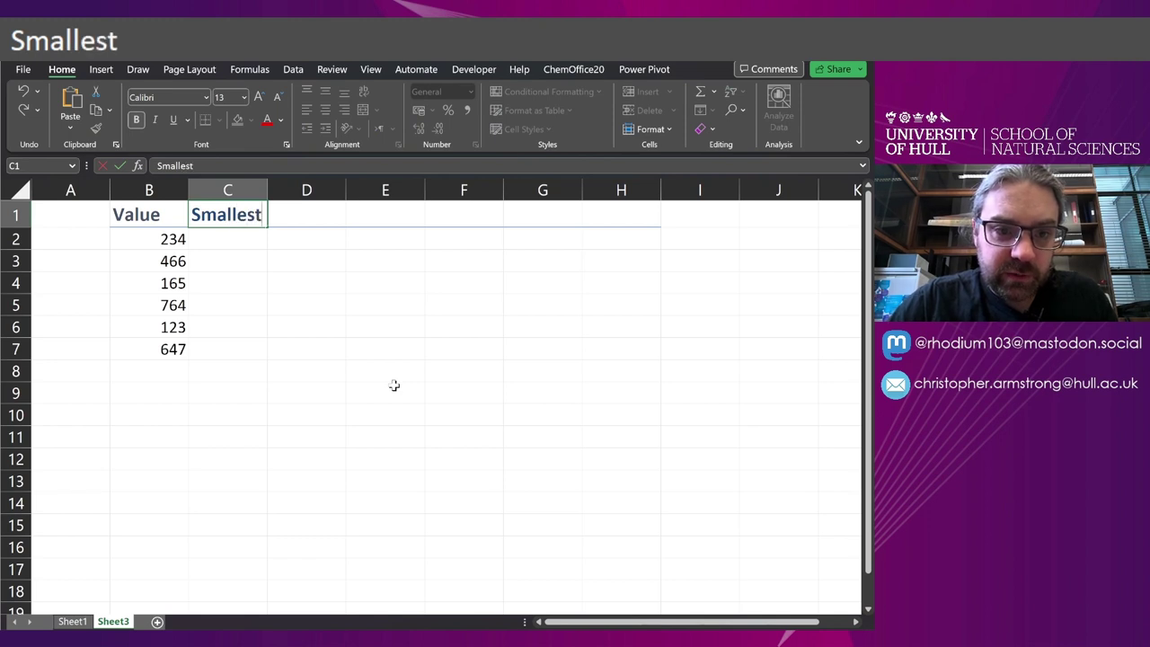
key("Tab")
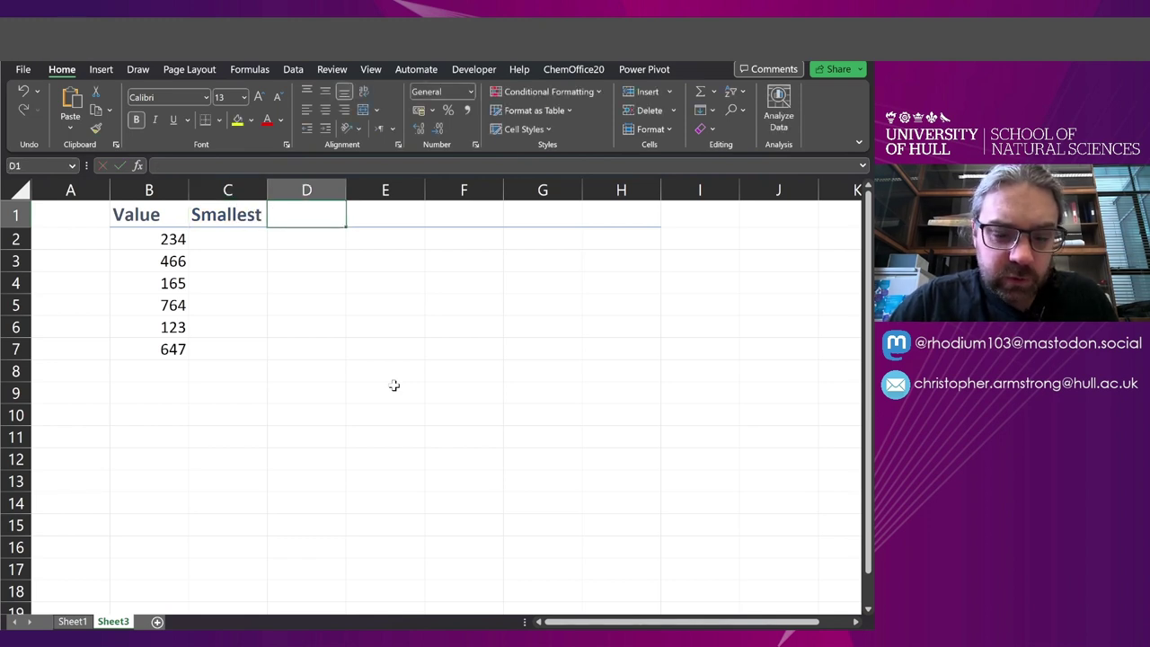
type("Main")
key("Tab")
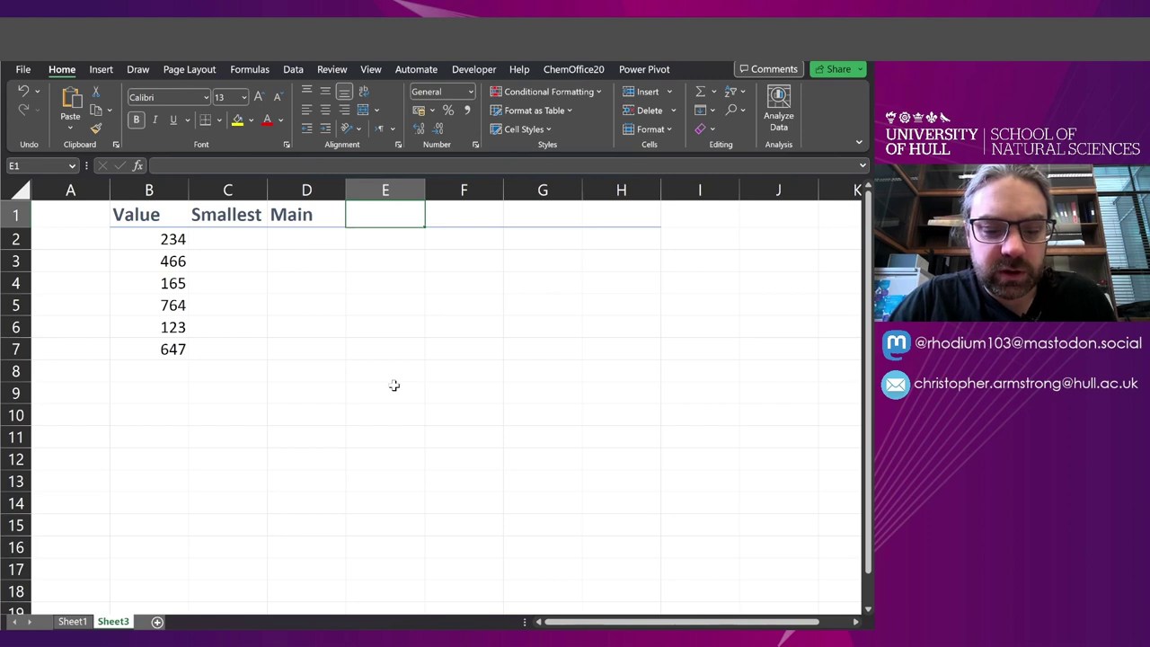
type("LArgest")
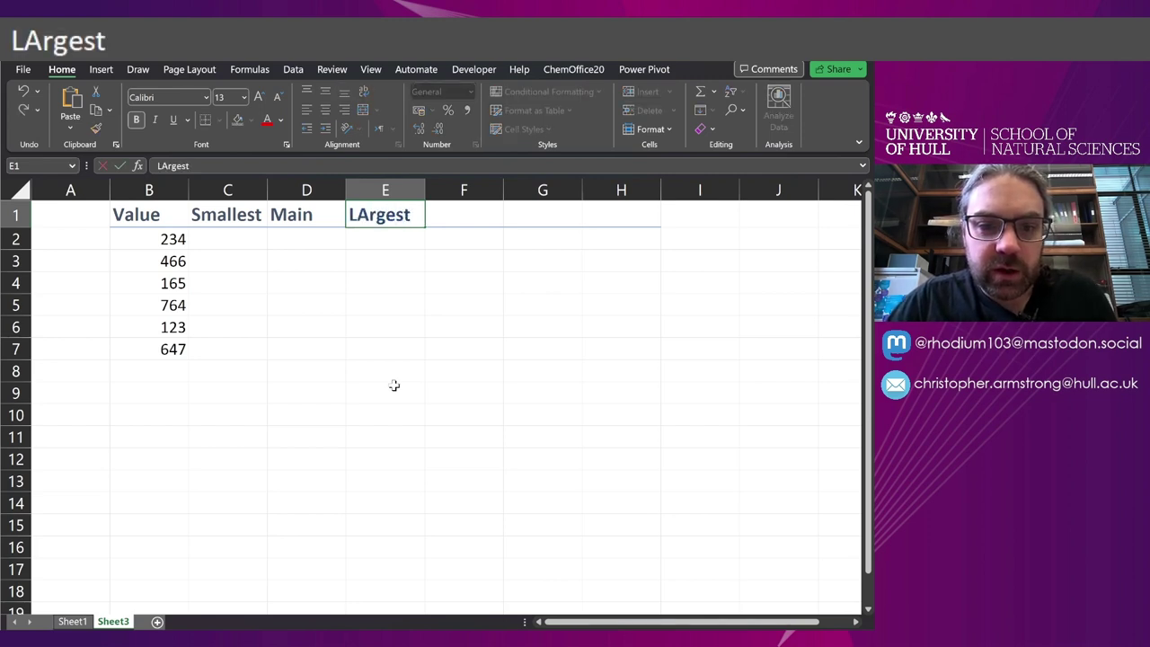
key("Return")
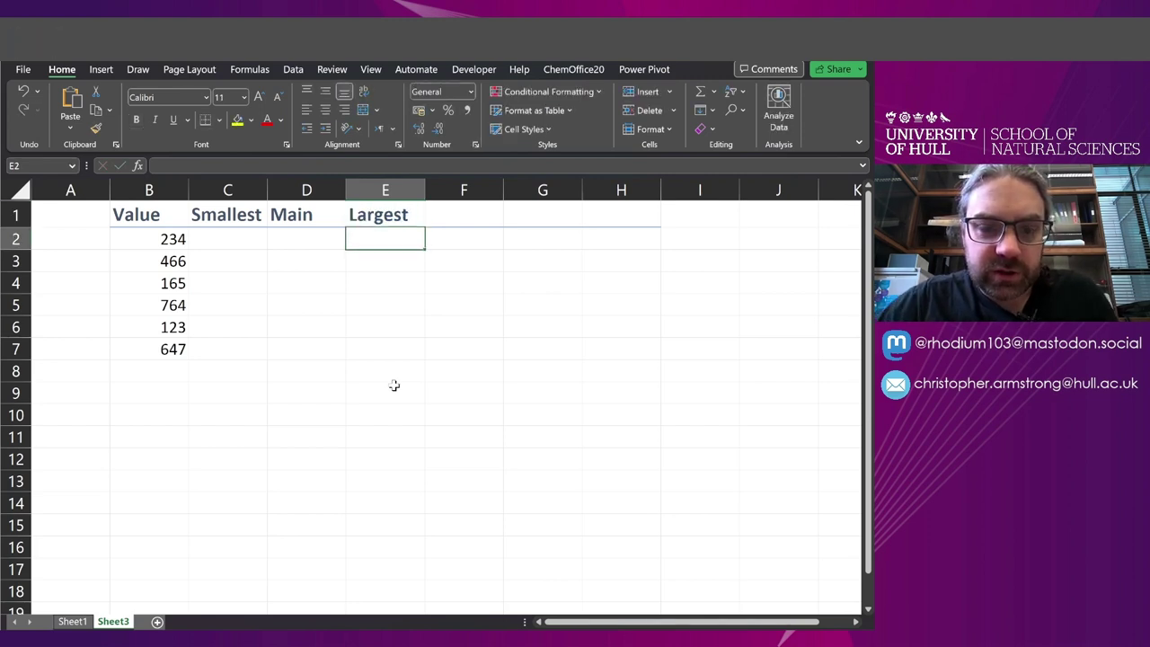
Put the smallest value 123 in C6 and the largest value 764 in E5
left_click(224, 282)
left_click(240, 341)
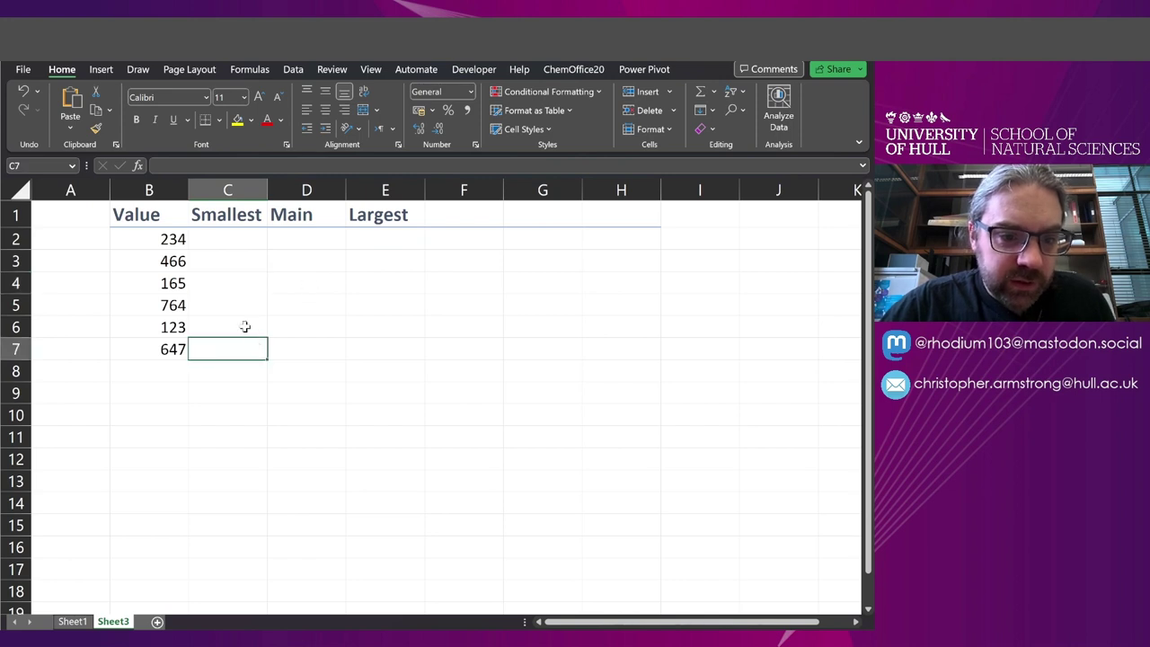
left_click(242, 327)
type("123")
left_click(348, 330)
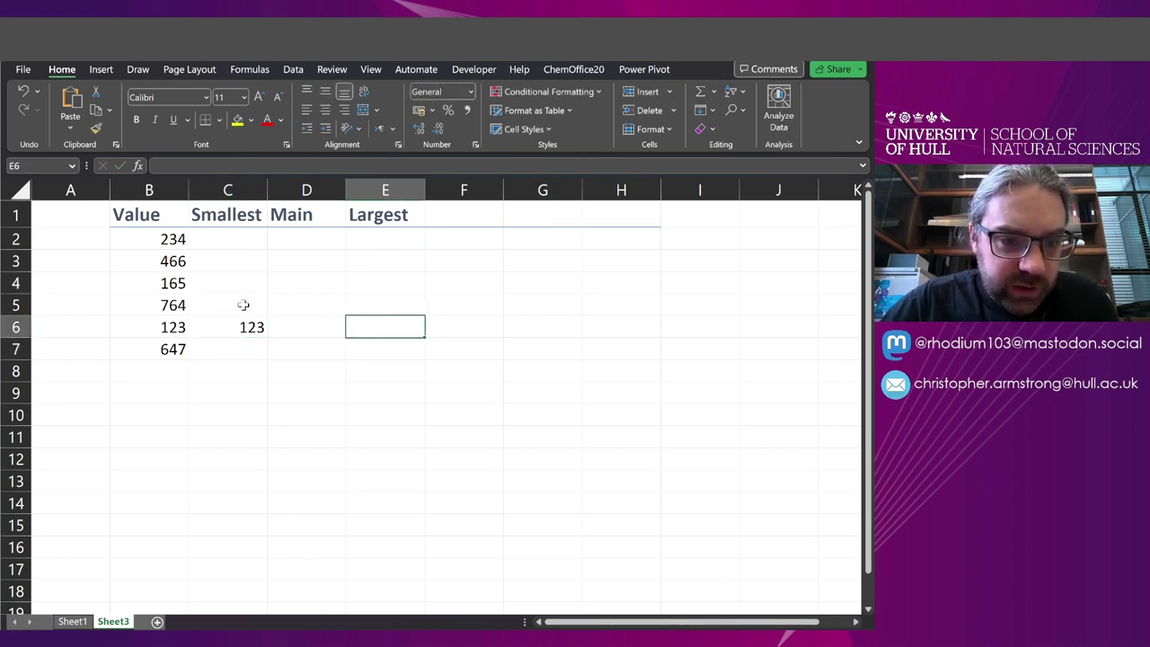
left_click(185, 305)
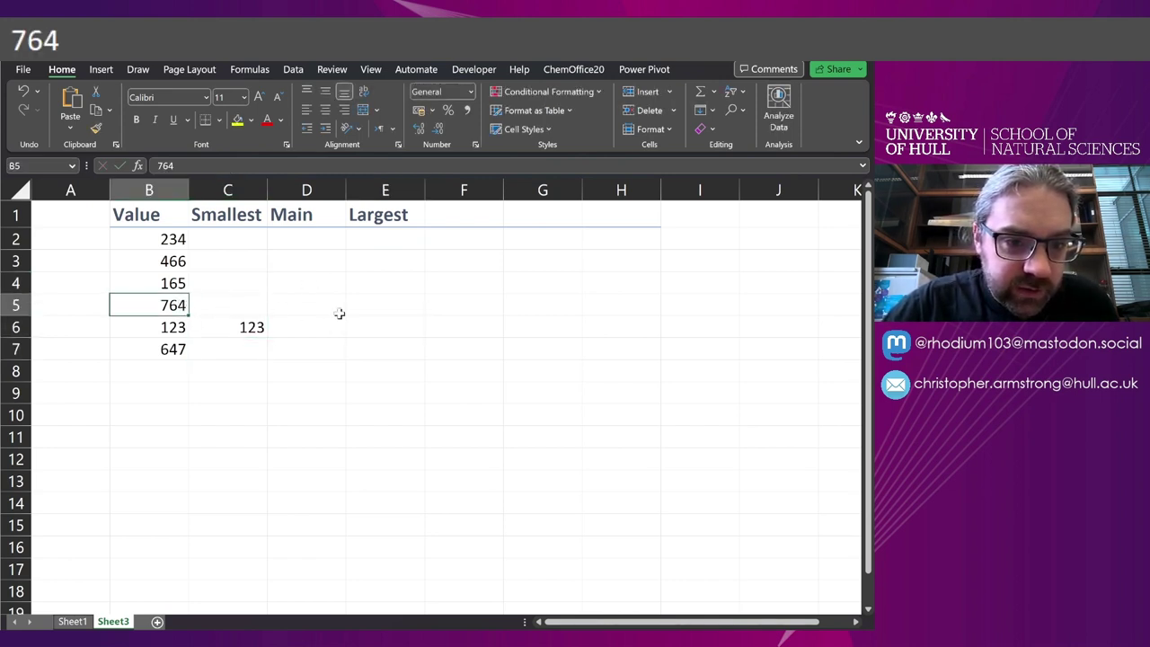
left_click(383, 310)
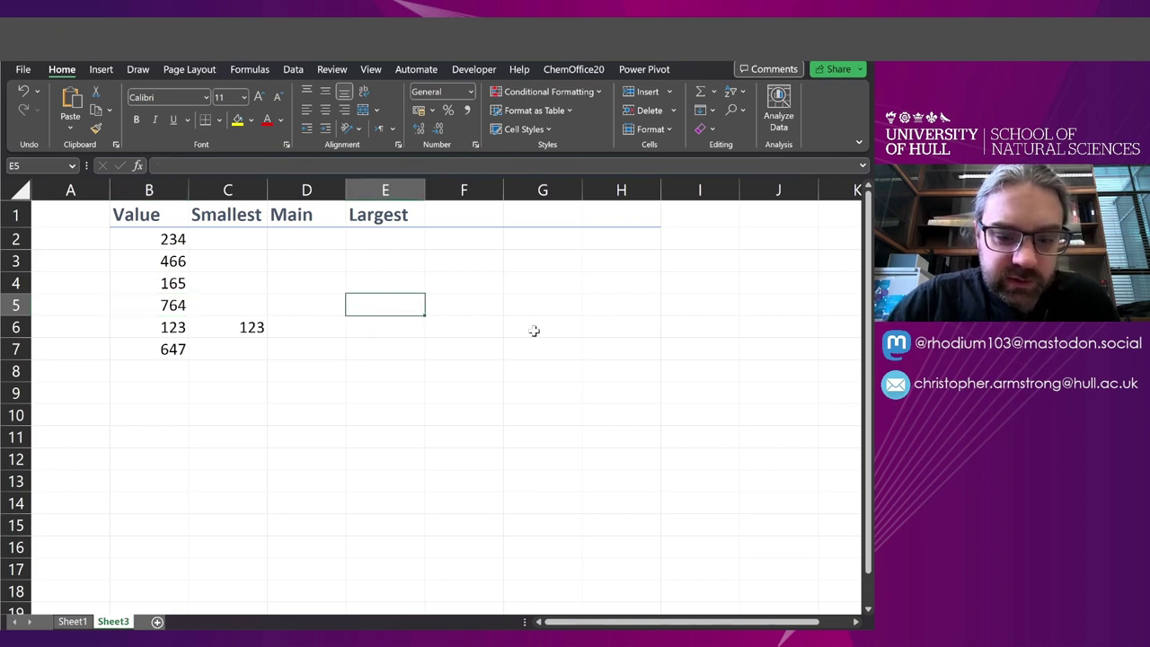
type("764")
key("Return")
Fill the Main column D with the remaining values 234, 466, 165 and 647
key("Left")
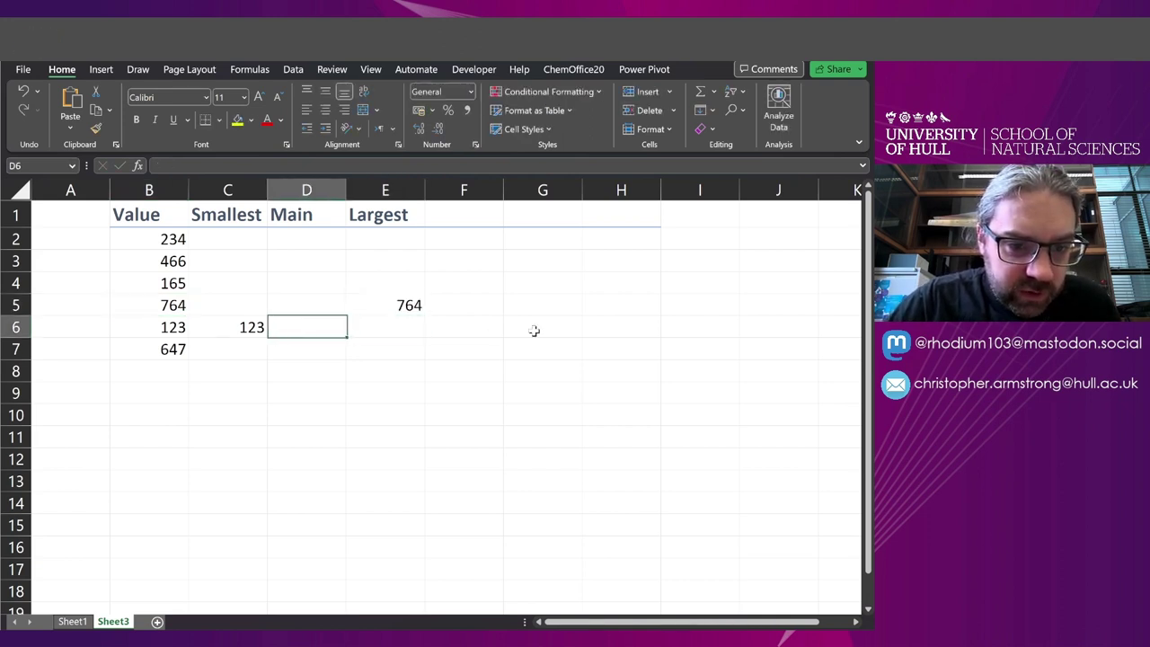
key("Down")
type("647")
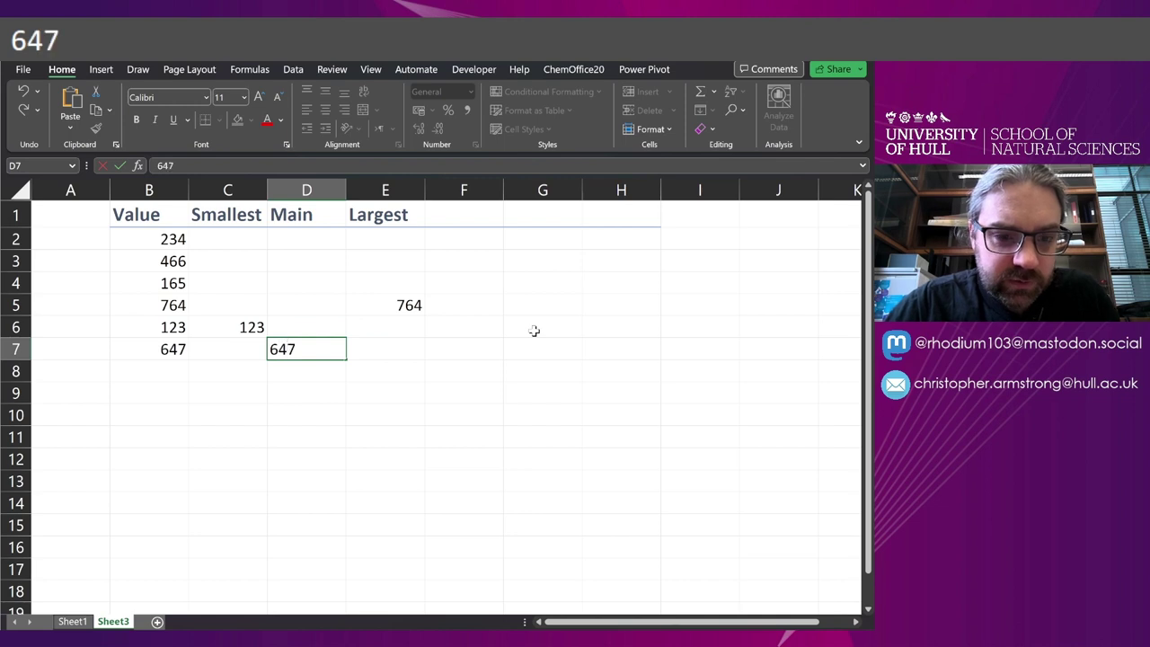
key("Up")
key("Up")
key("Up")
type("165")
key("Up")
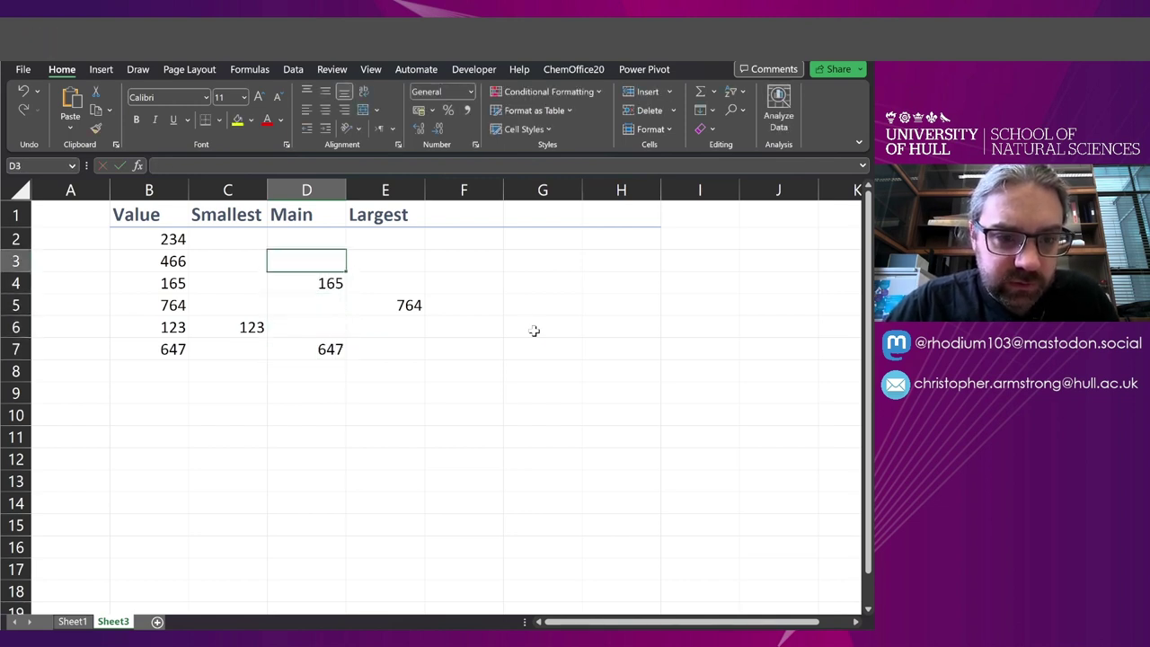
type("466")
key("Up")
type("234")
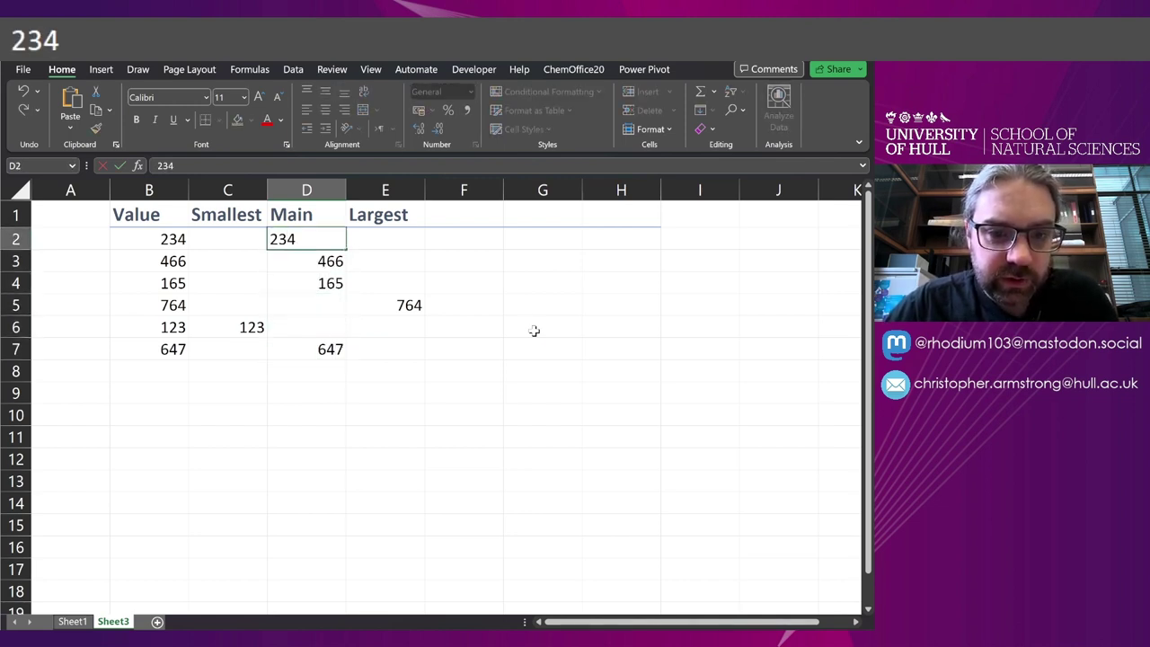
key("Return")
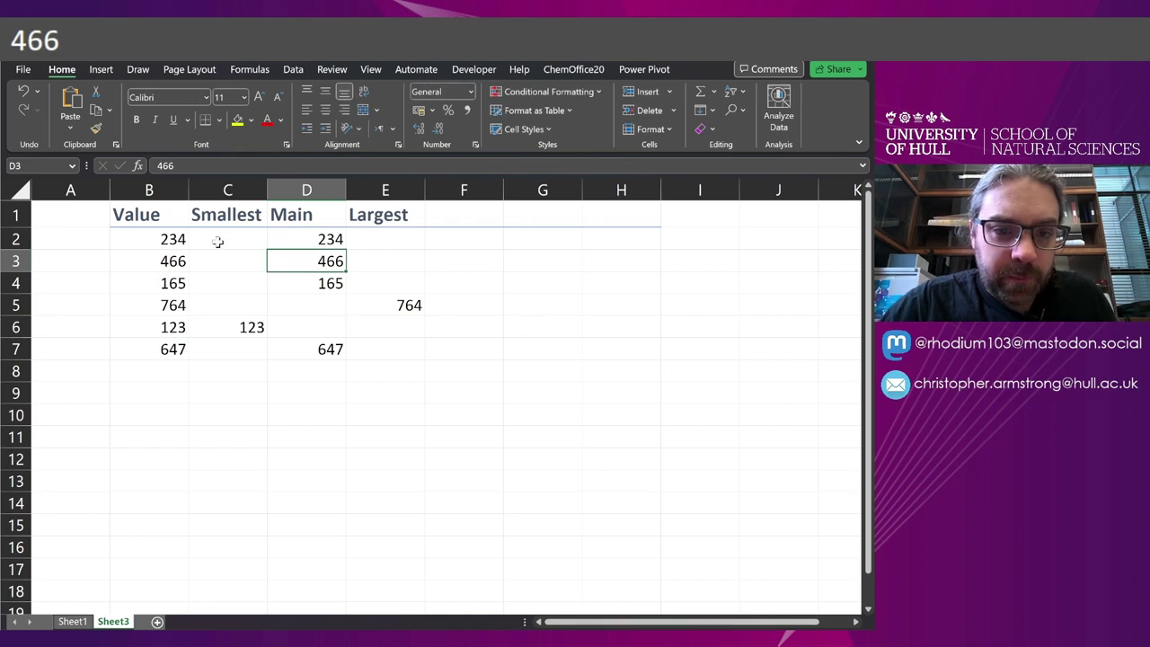
left_click_drag(213, 216, 380, 344)
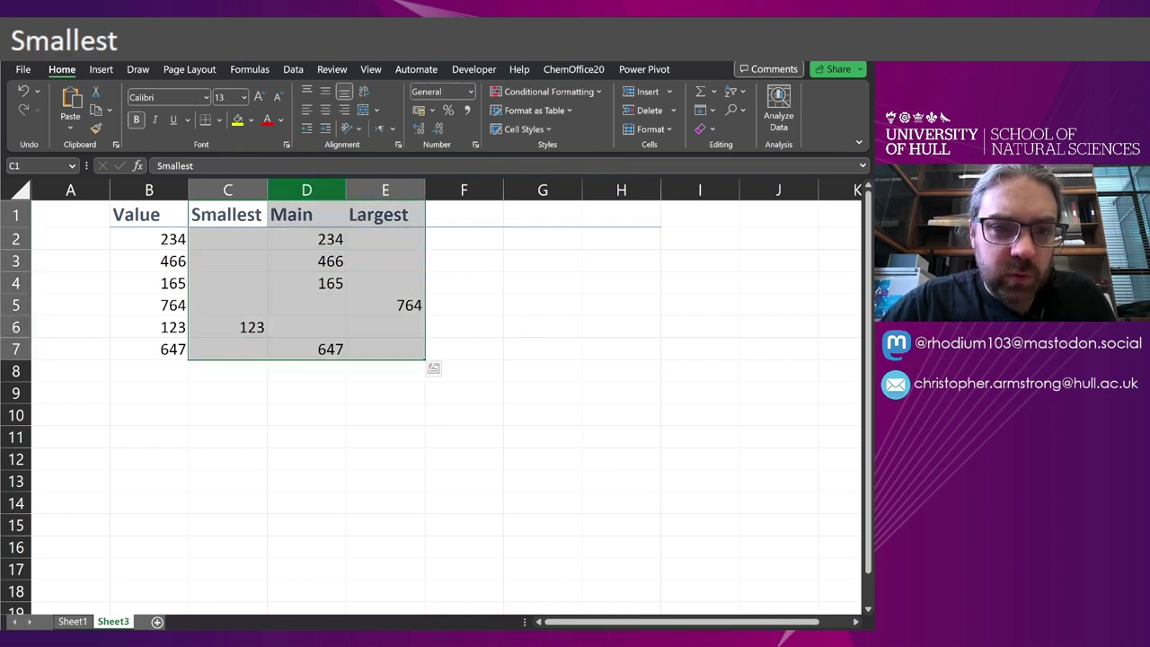
Insert a stacked column chart of C1:E7 and shrink it below the table
left_click(100, 70)
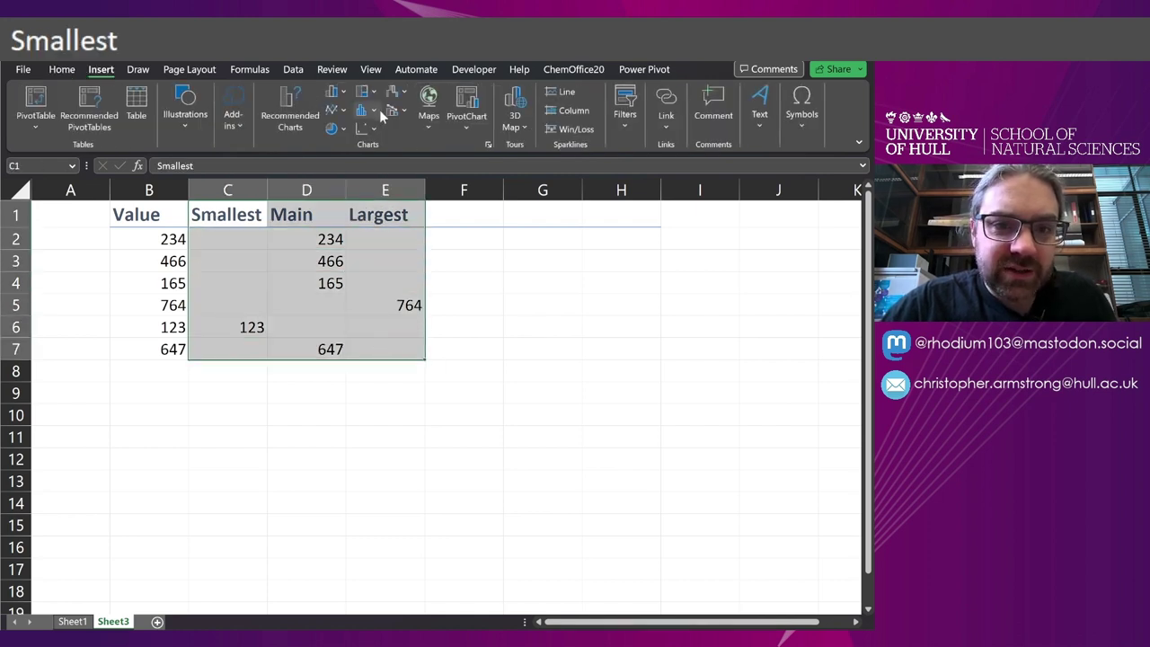
left_click(336, 92)
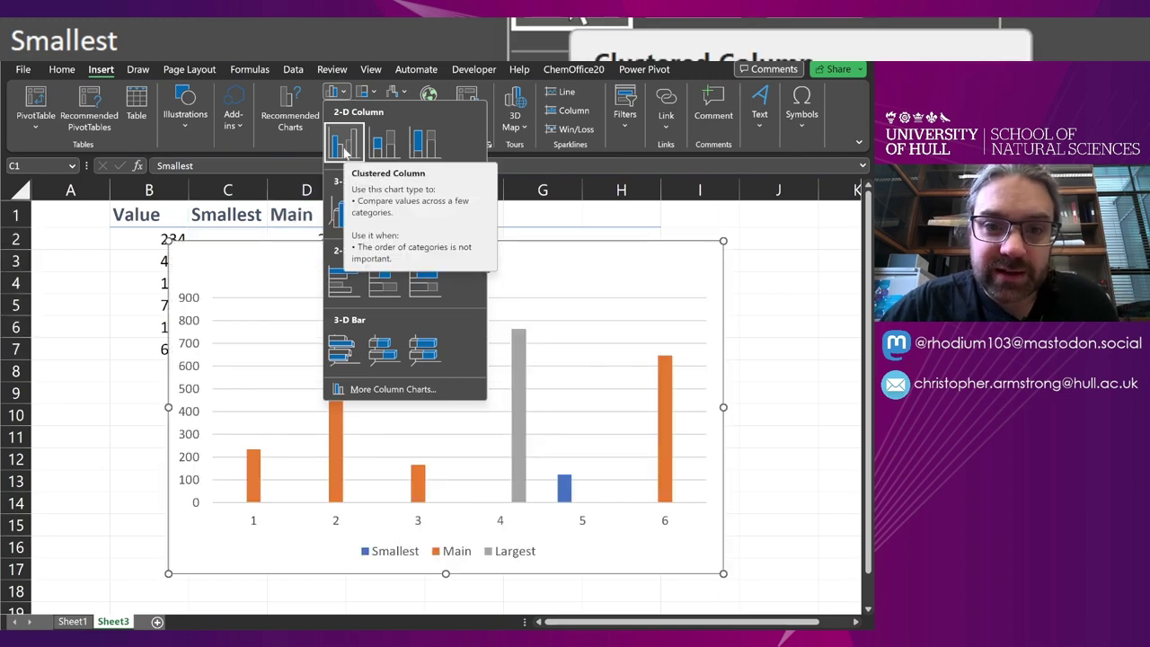
left_click(393, 149)
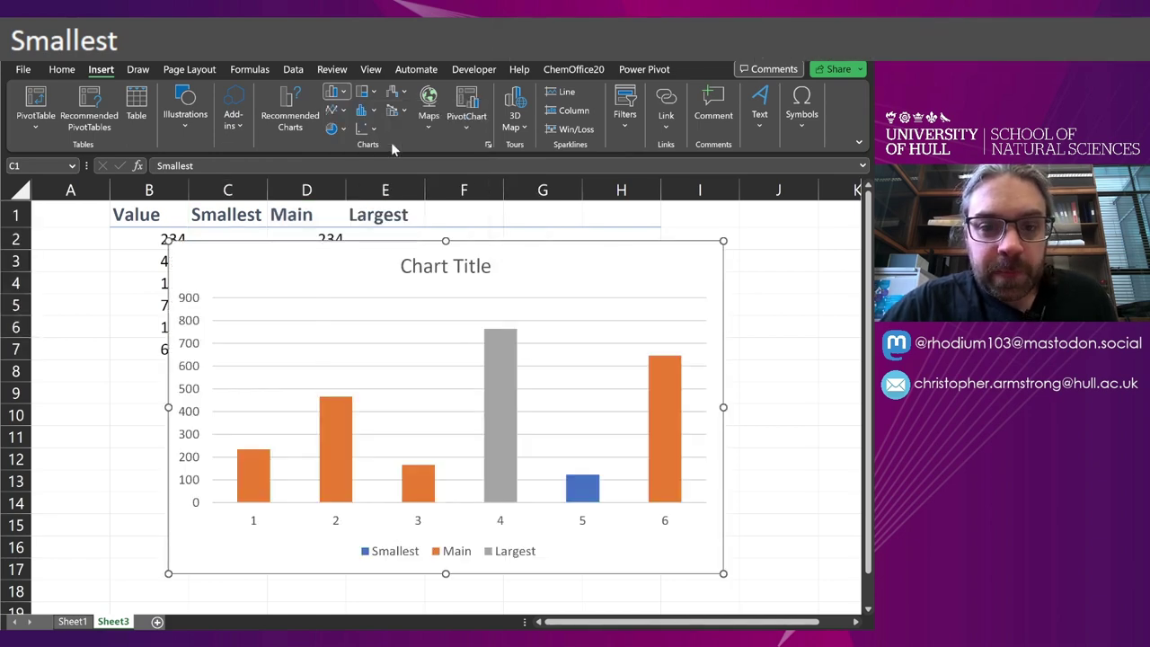
left_click_drag(726, 244, 552, 376)
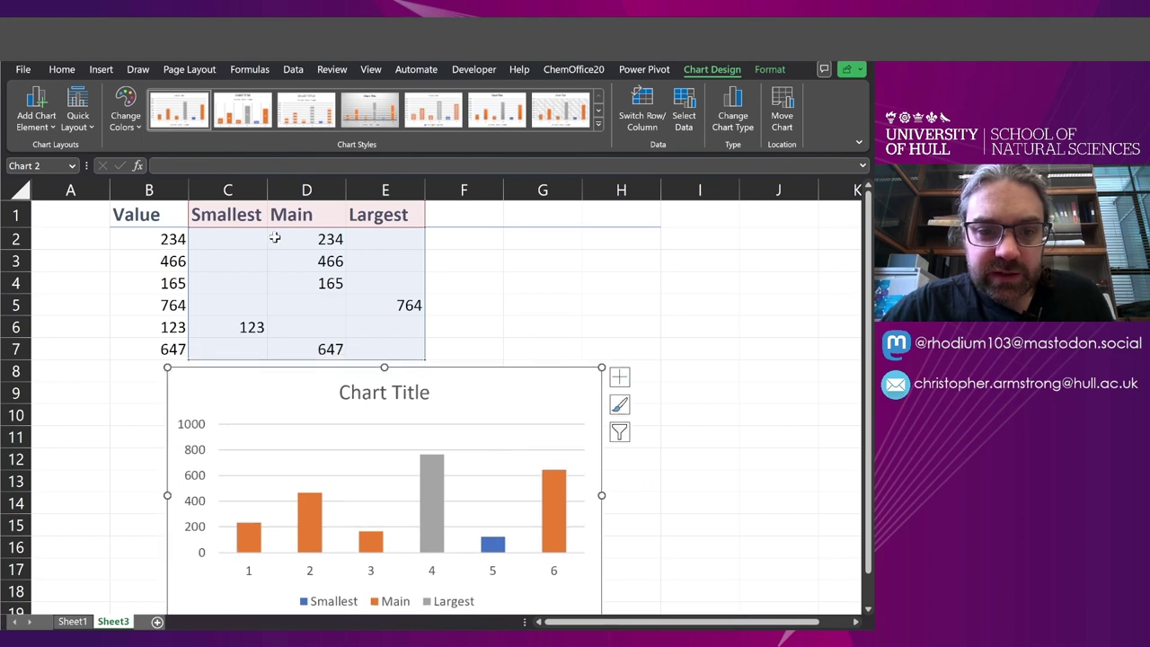
Test the stacking with 100 in C2 and E2, then clear both test values
left_click(237, 235)
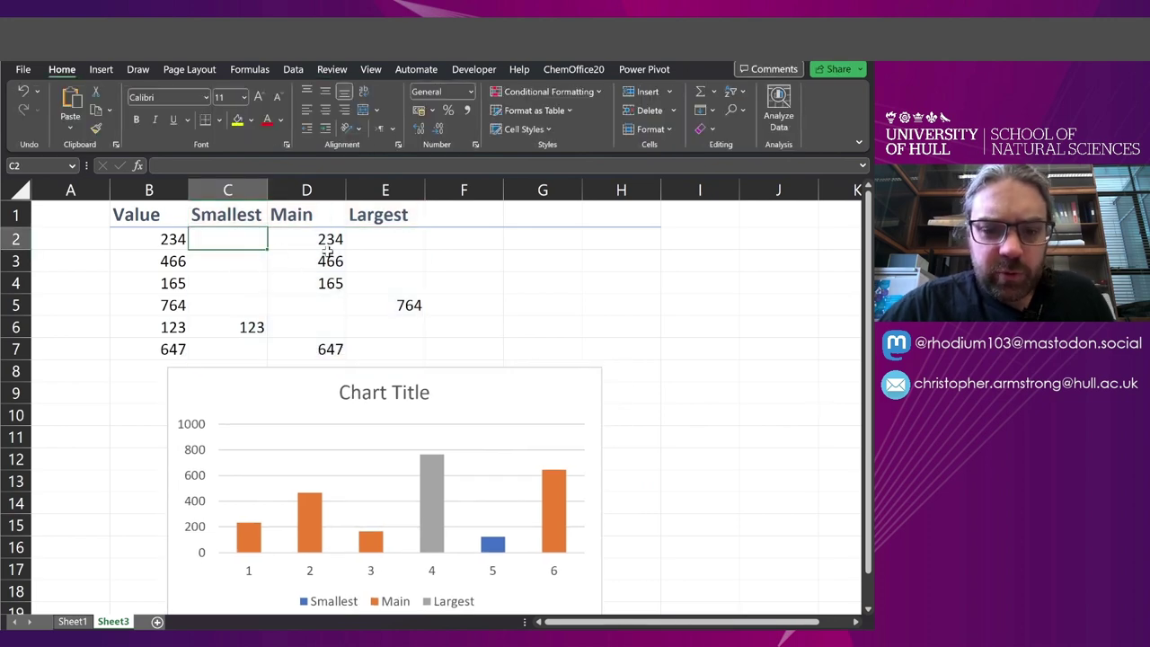
type("100")
key("Tab")
key("Tab")
type("10")
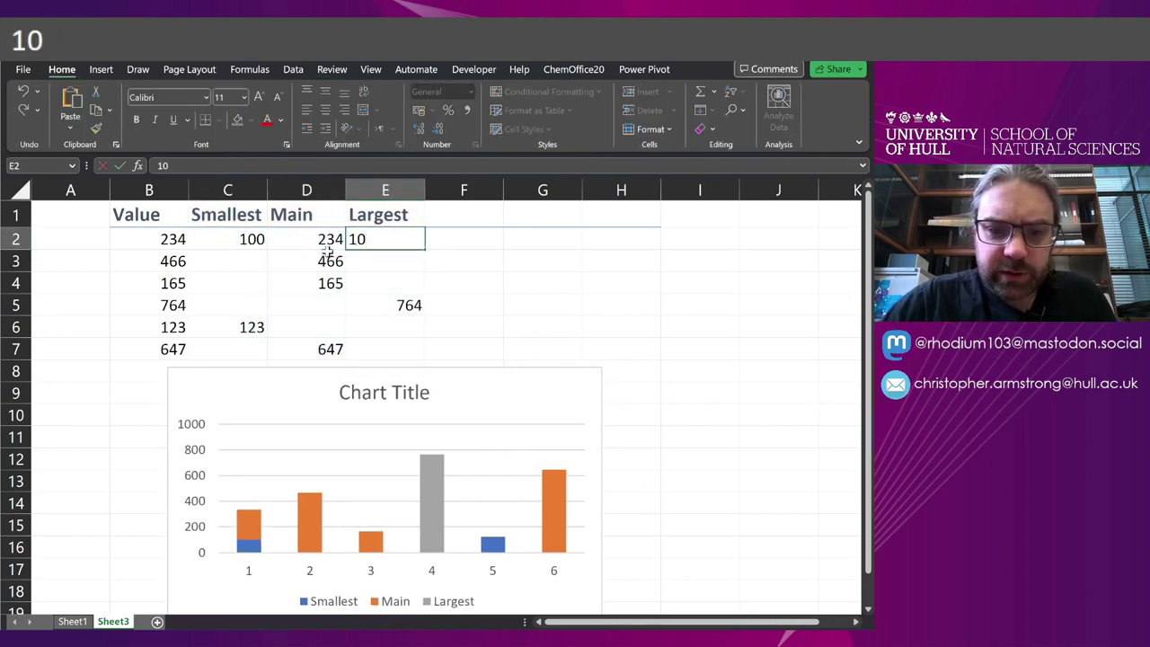
type("0")
key("Return")
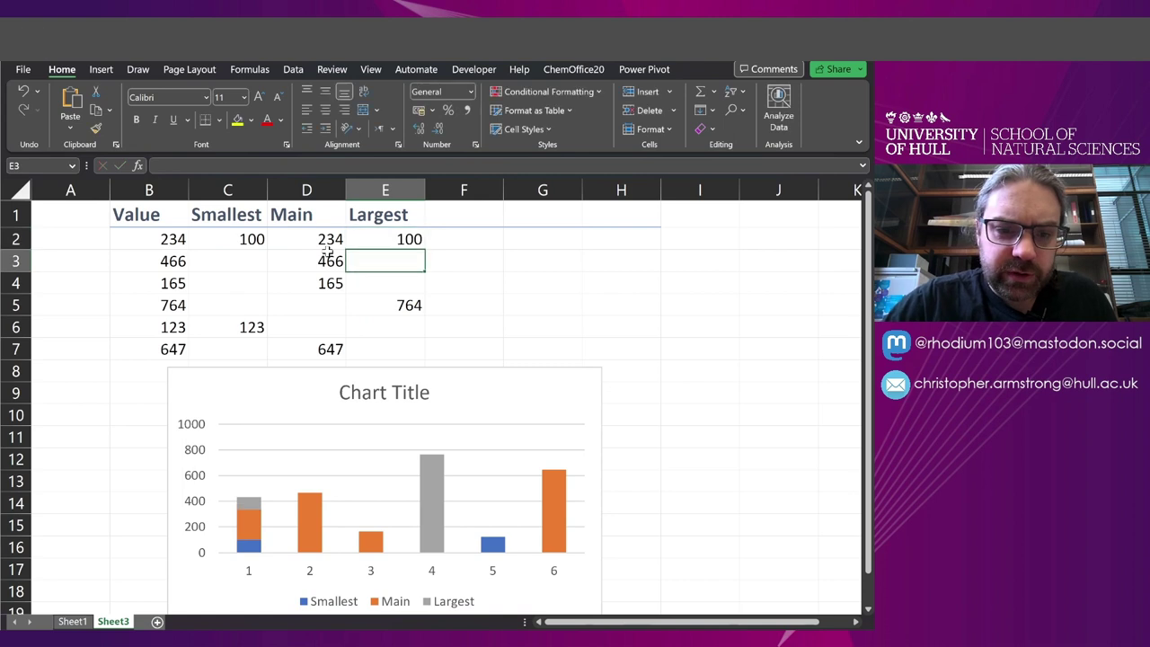
left_click(250, 505)
left_click(271, 244)
key("Left")
key("Delete")
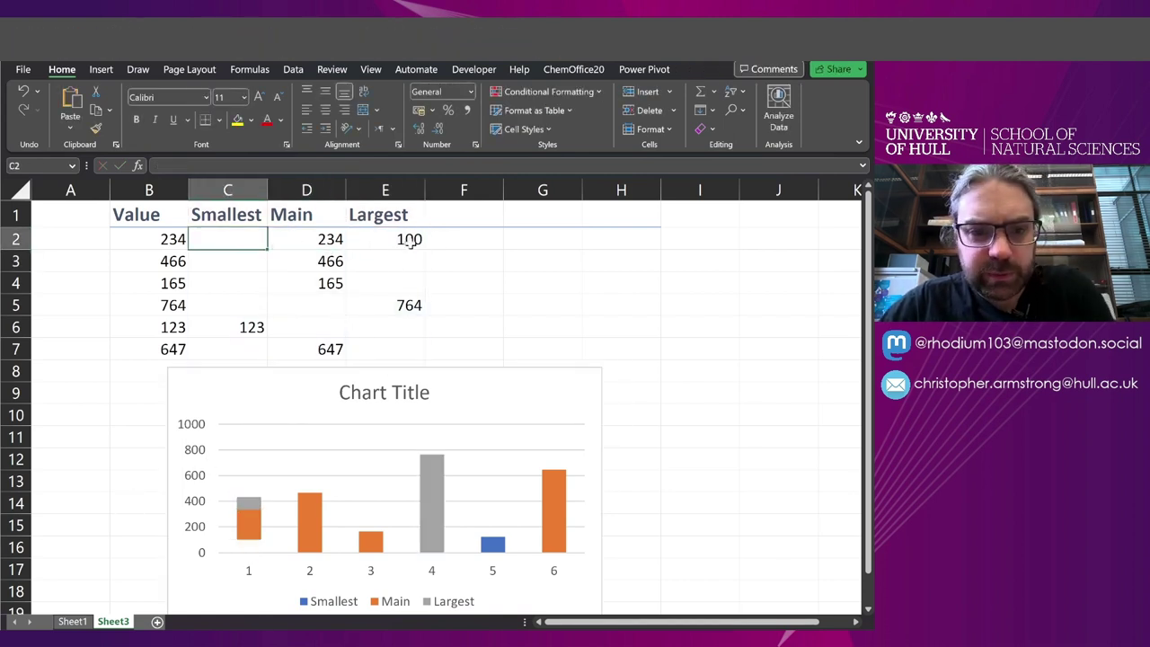
key("Tab")
key("Tab")
key("Tab")
key("Left")
key("Delete")
Place the chart beside the table and colour the Largest series green and Smallest red
left_click_drag(580, 377, 843, 234)
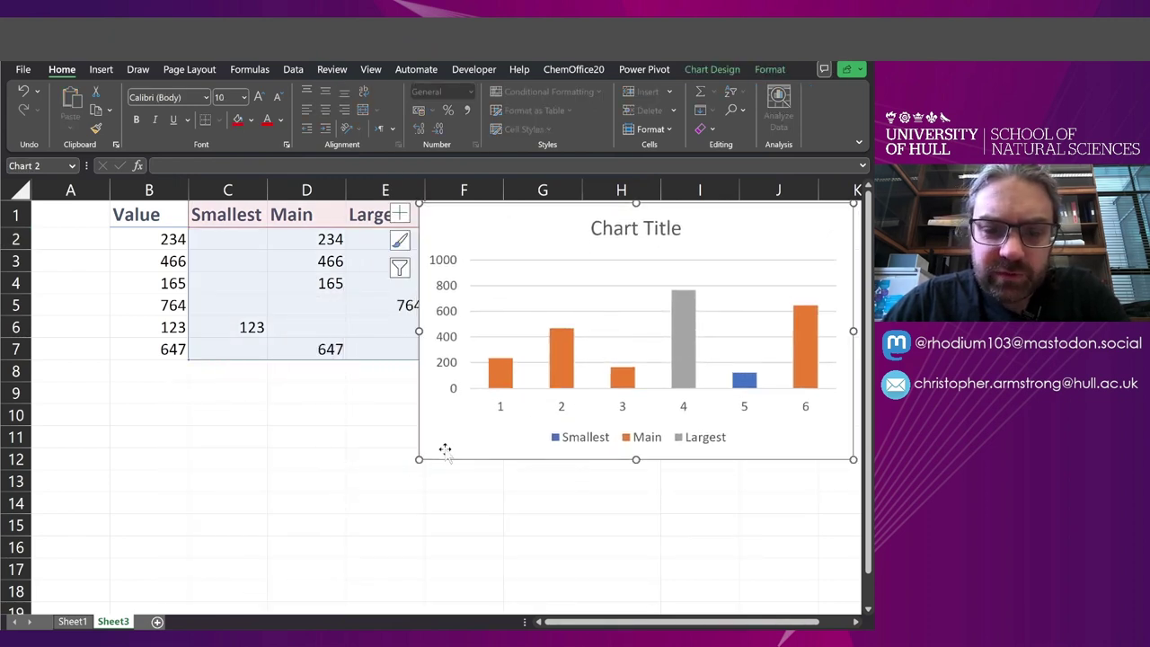
left_click_drag(419, 459, 434, 482)
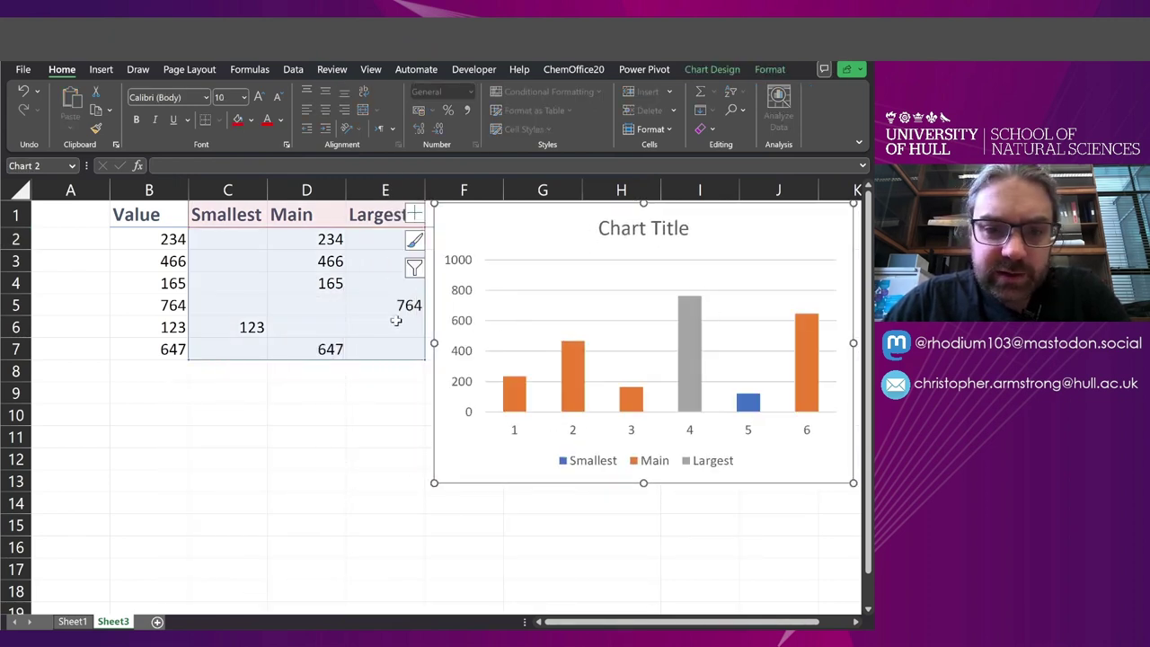
left_click(698, 344)
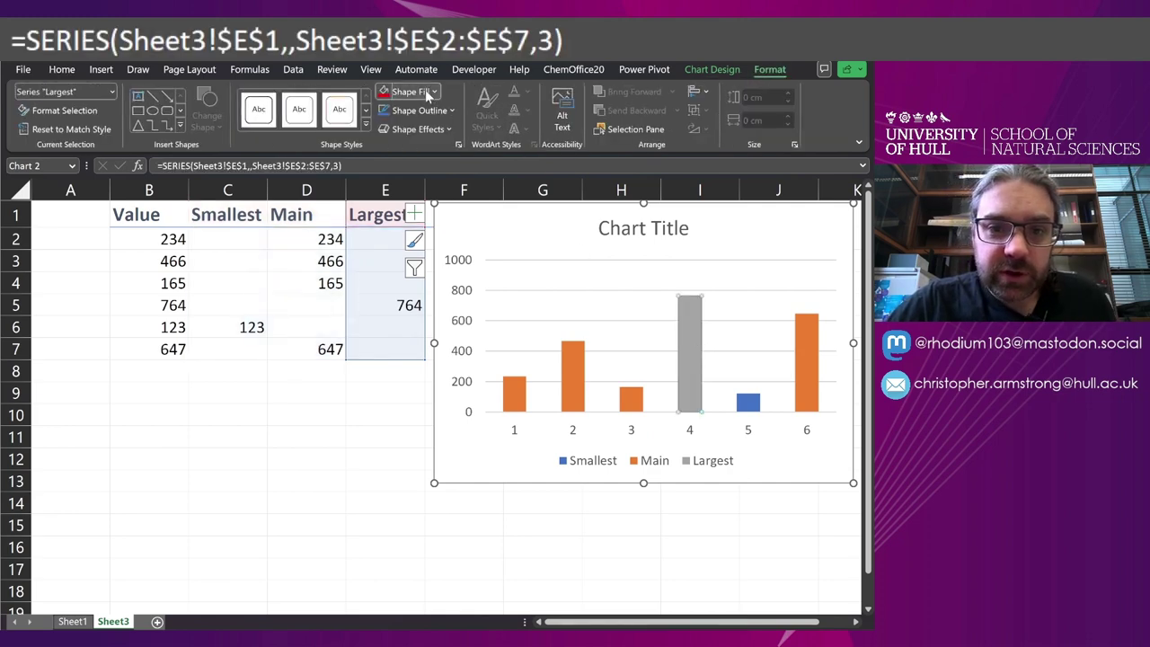
left_click(425, 89)
left_click(490, 126)
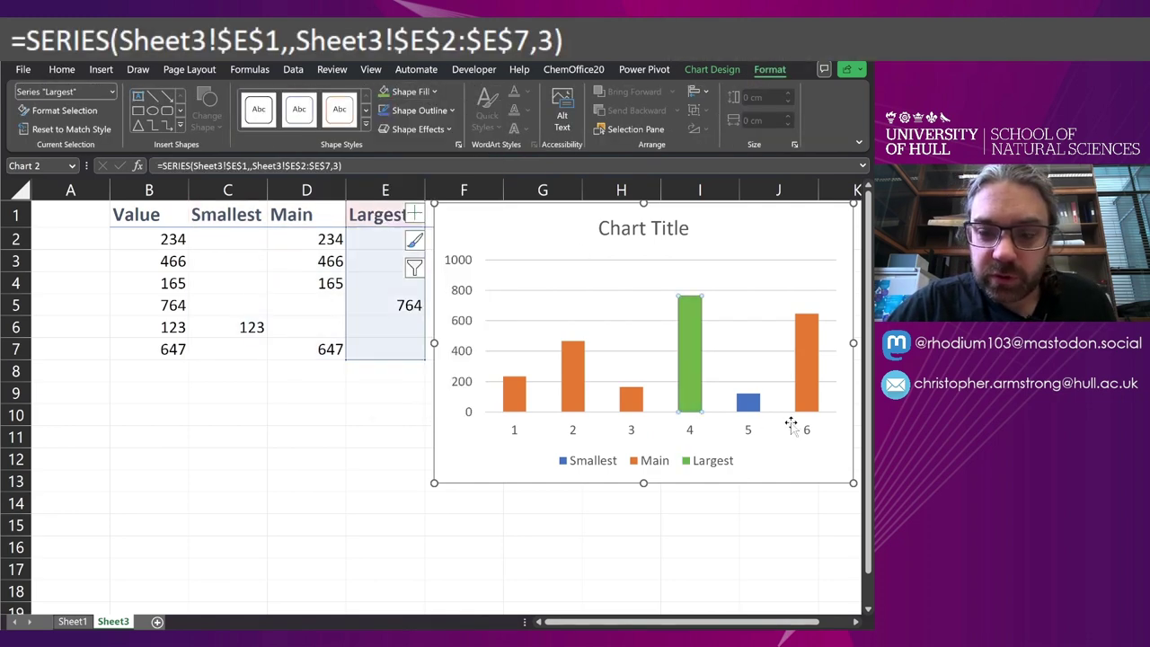
left_click(751, 404)
left_click(434, 92)
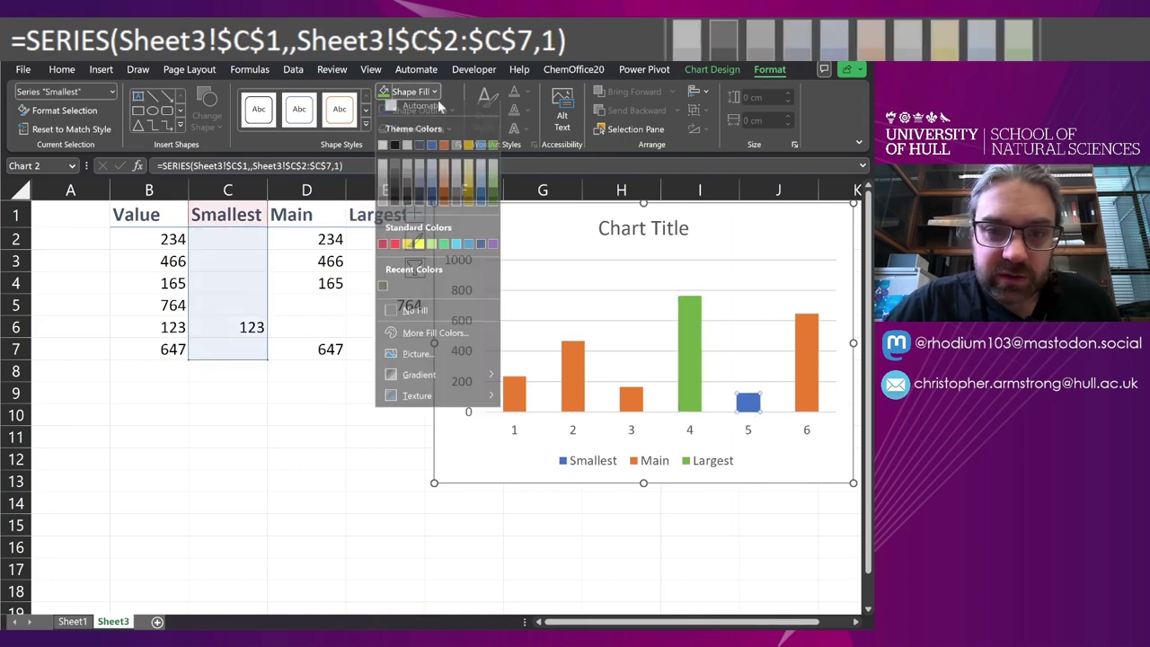
left_click(395, 251)
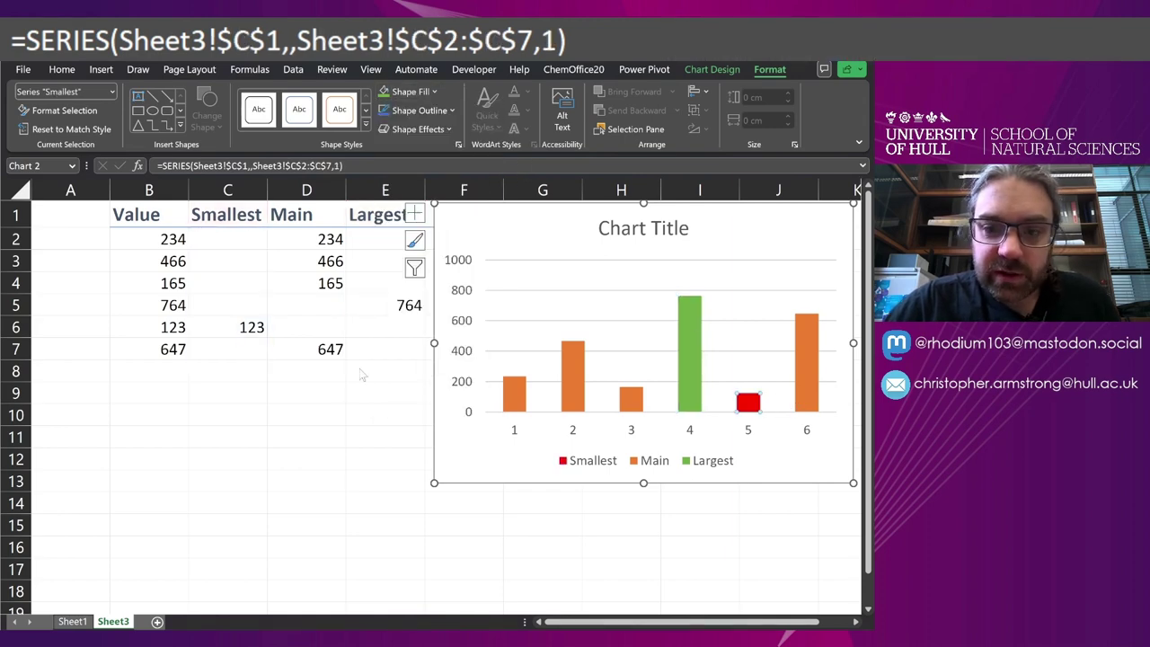
left_click(414, 370)
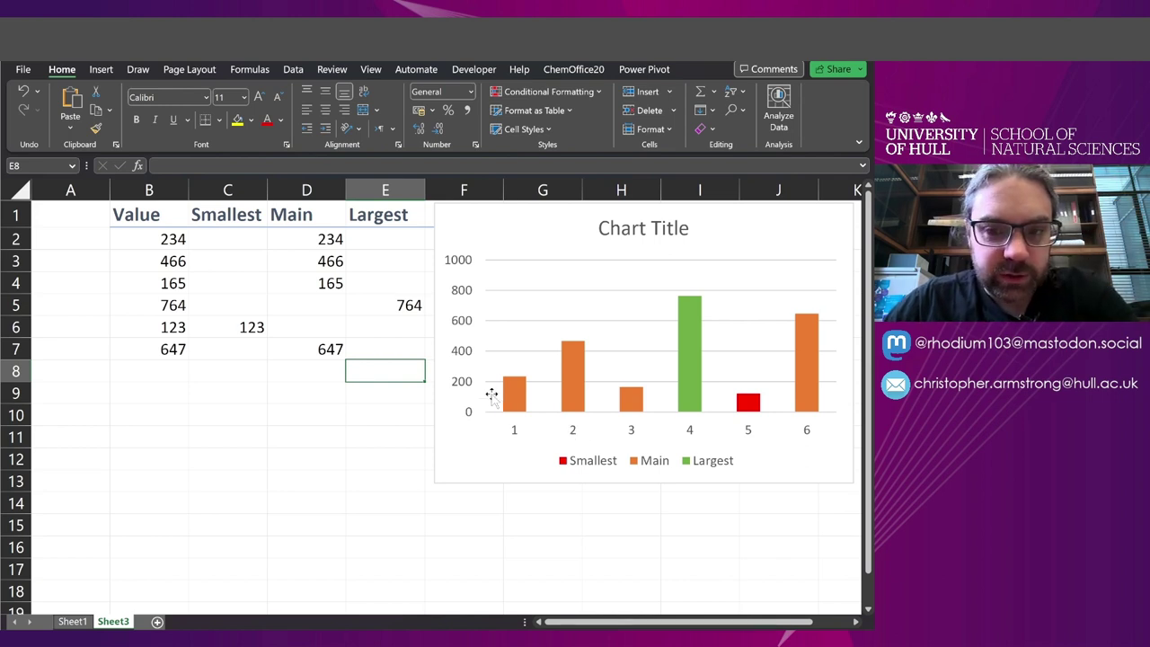
Delete the chart title, enlarge the chart slightly and move it right over columns G–K
left_click(620, 237)
key("Delete")
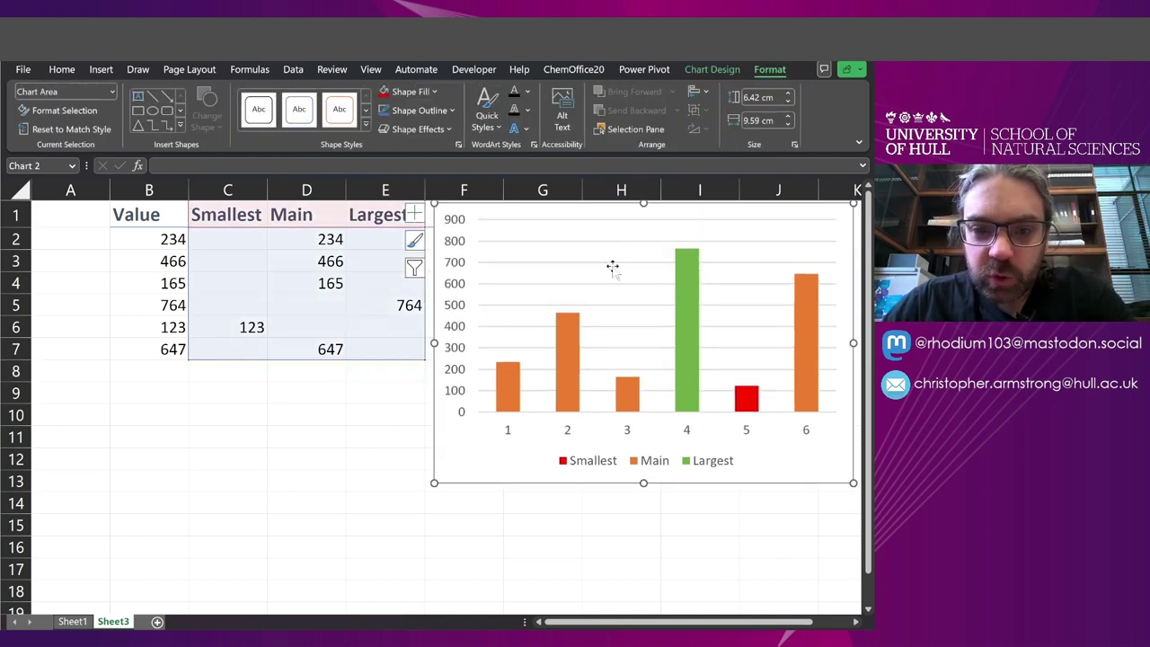
left_click_drag(432, 484, 431, 497)
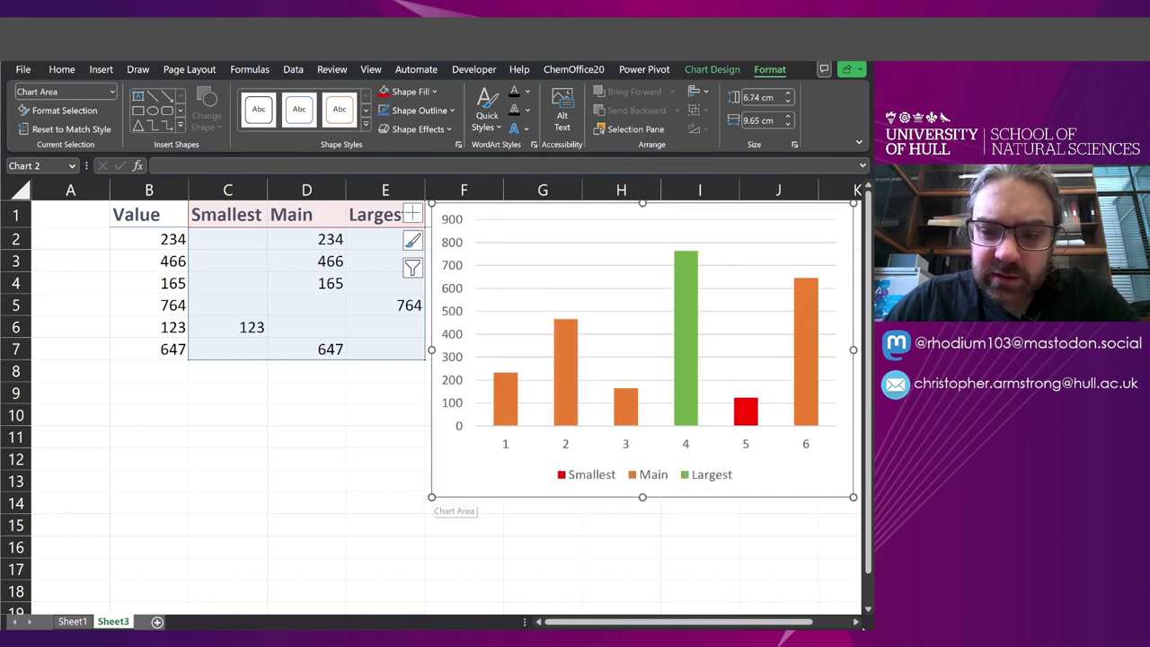
left_click(858, 621)
left_click_drag(693, 498, 781, 495)
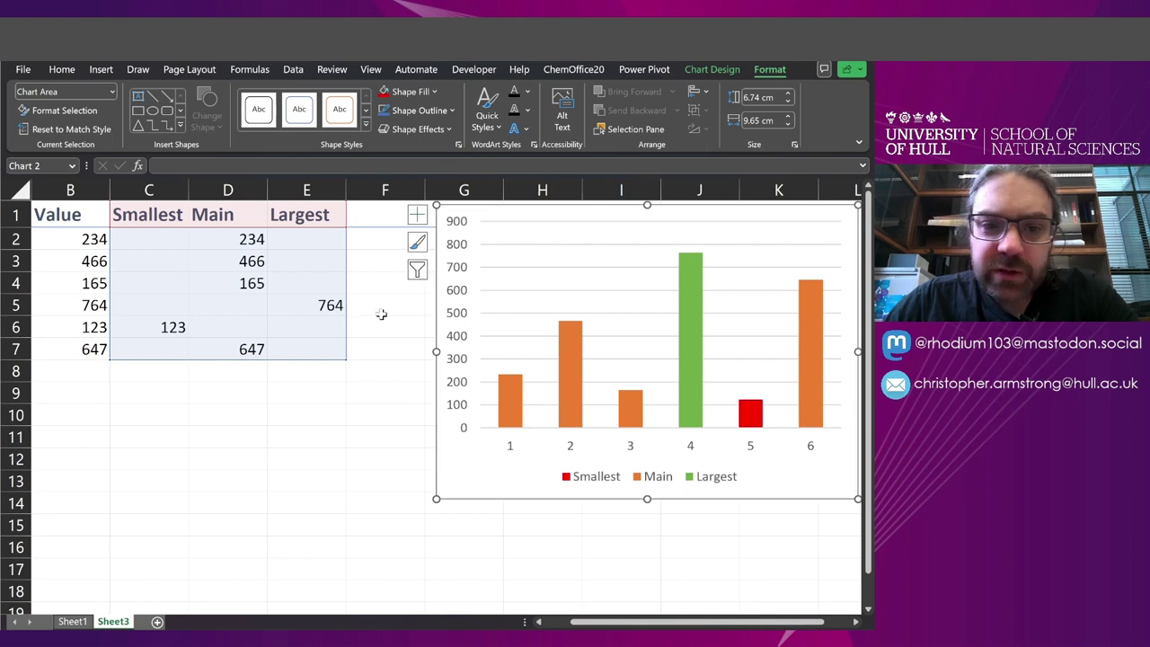
left_click(380, 310)
left_click_drag(154, 236, 334, 349)
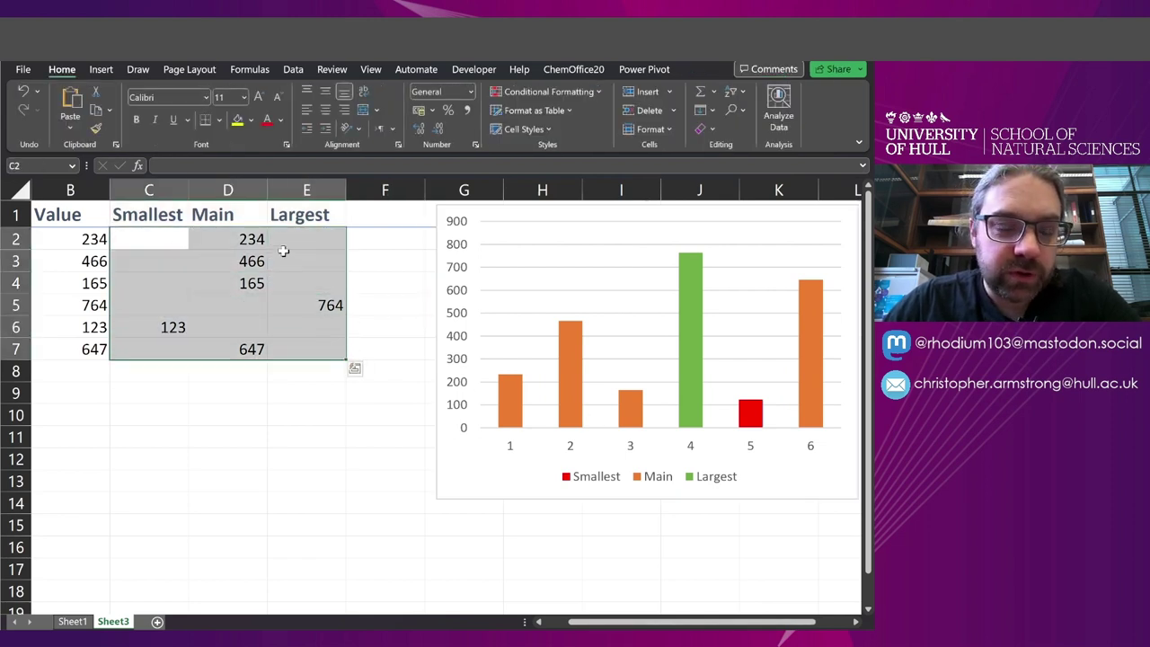
Add a Rank heading in F1 and enter =RANK.EQ(B2:B7,B2:B7) in F2
left_click(388, 212)
type("Rank")
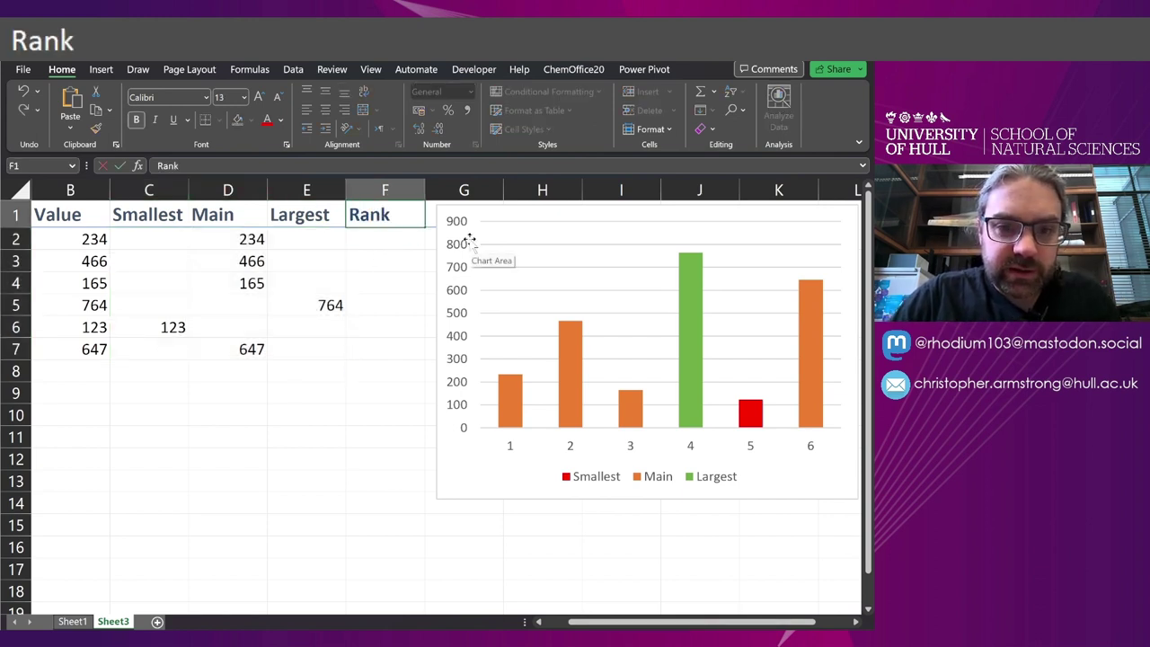
key("Return")
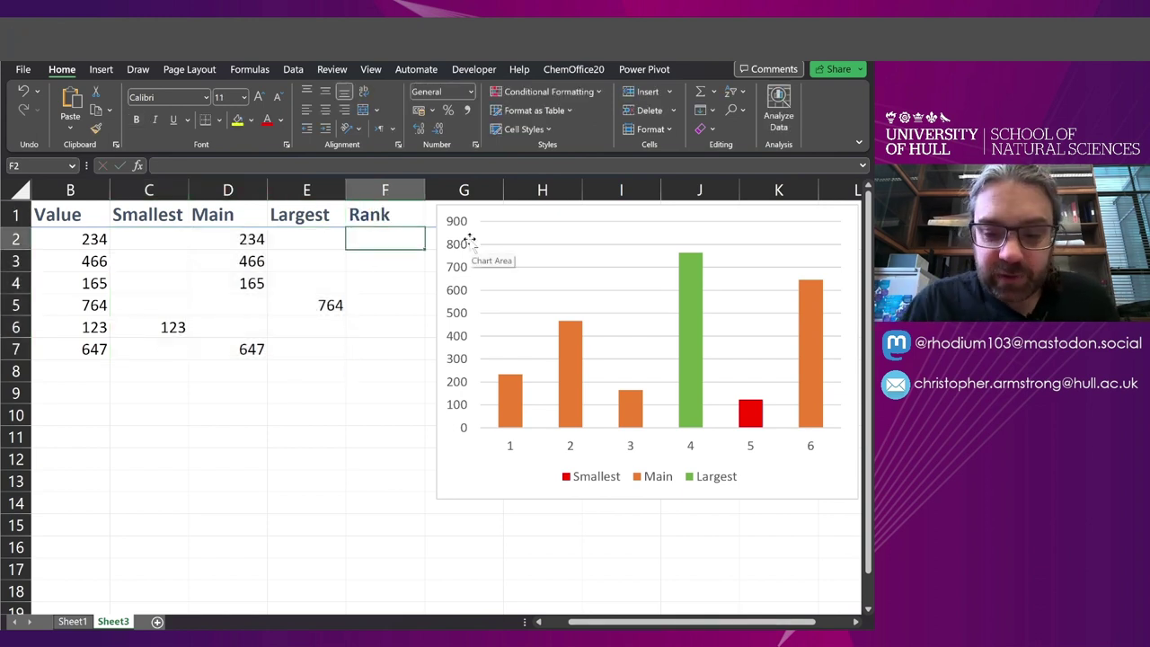
type("=RANK")
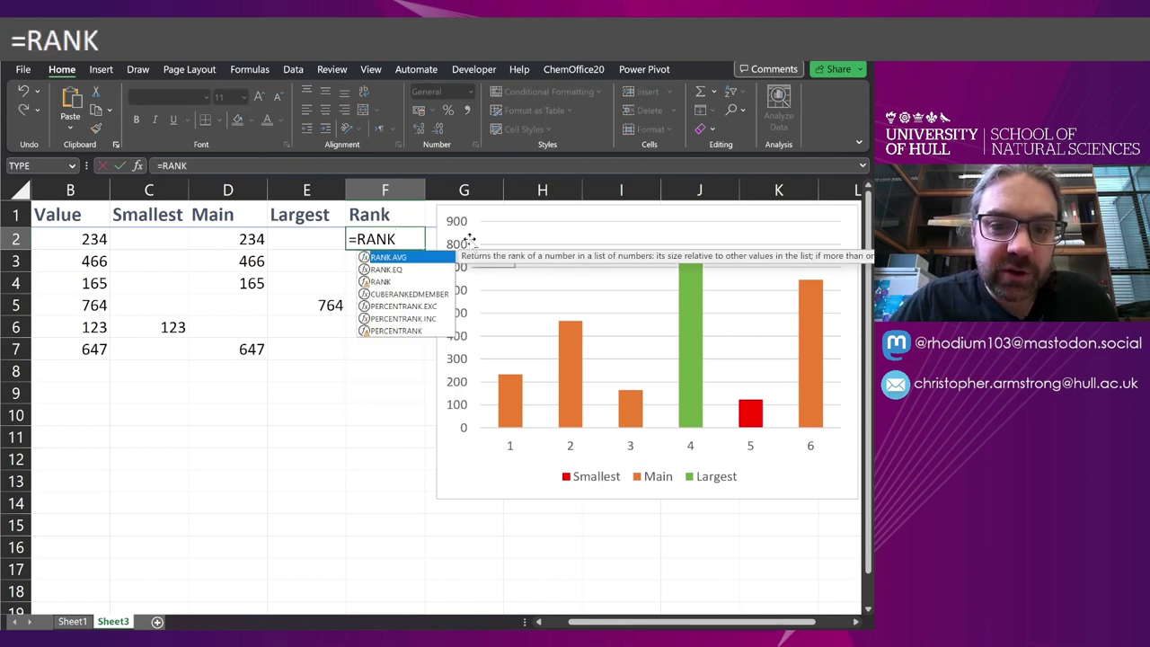
key("Down")
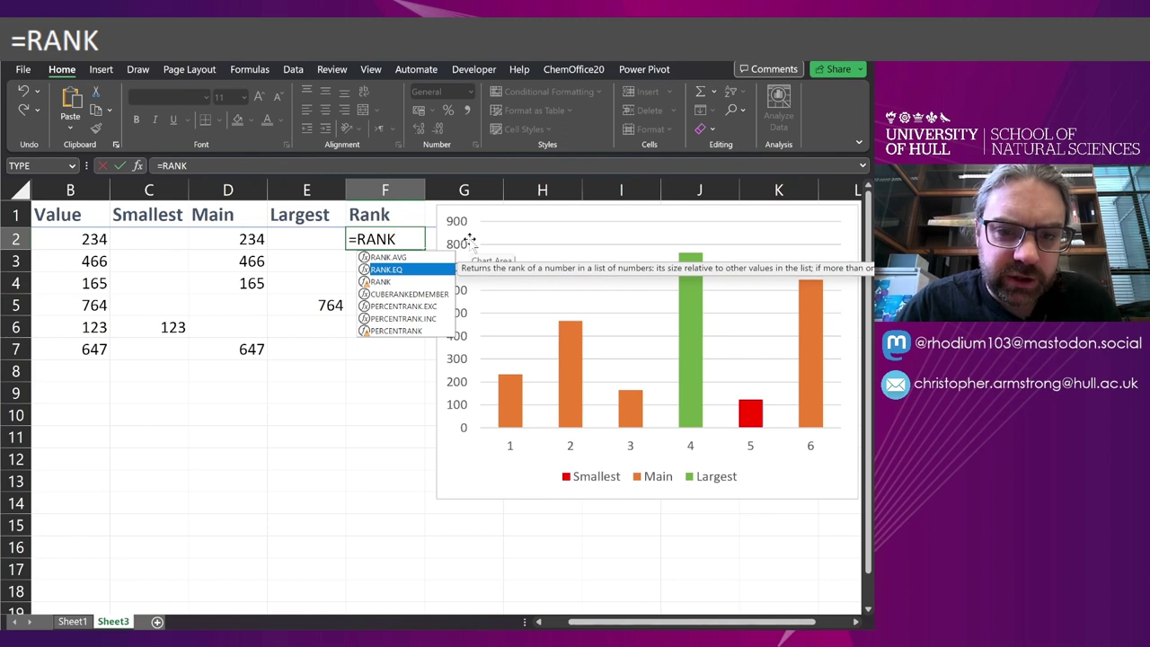
key("Up")
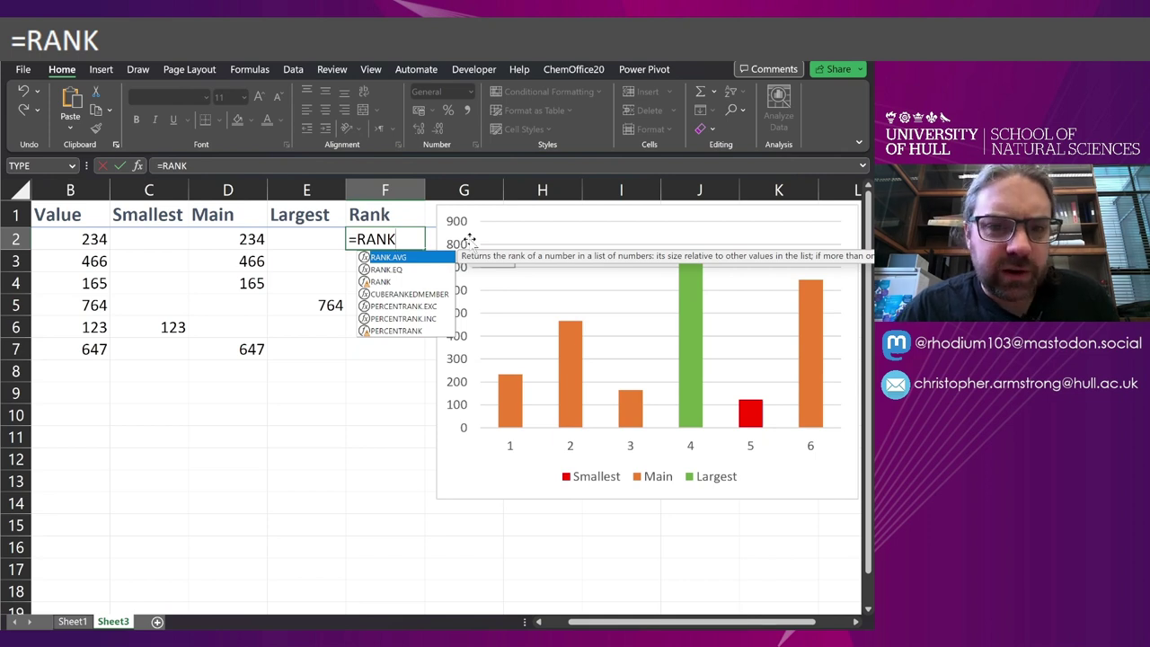
key("Down")
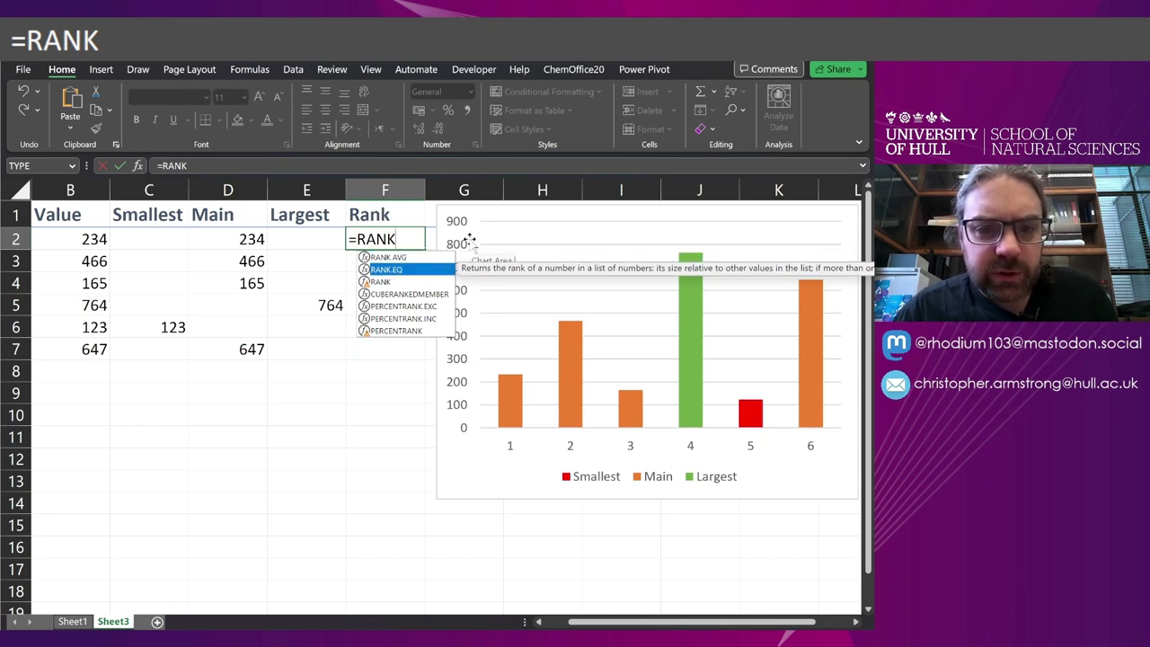
key("Tab")
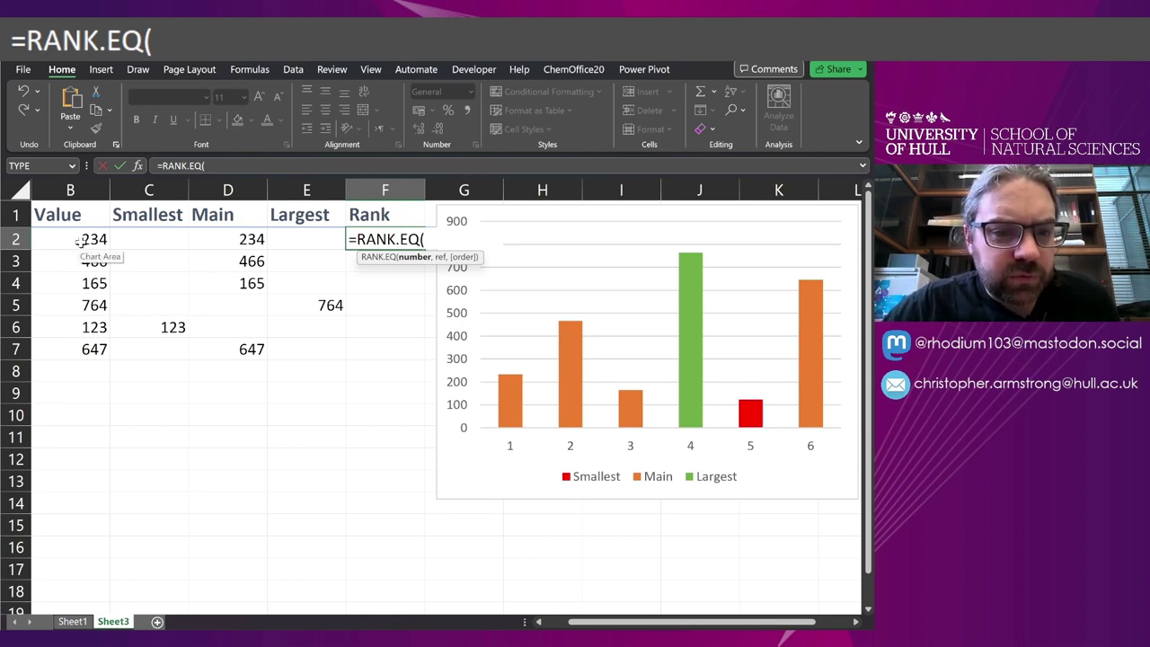
left_click_drag(79, 237, 74, 353)
type(",")
left_click_drag(73, 236, 77, 352)
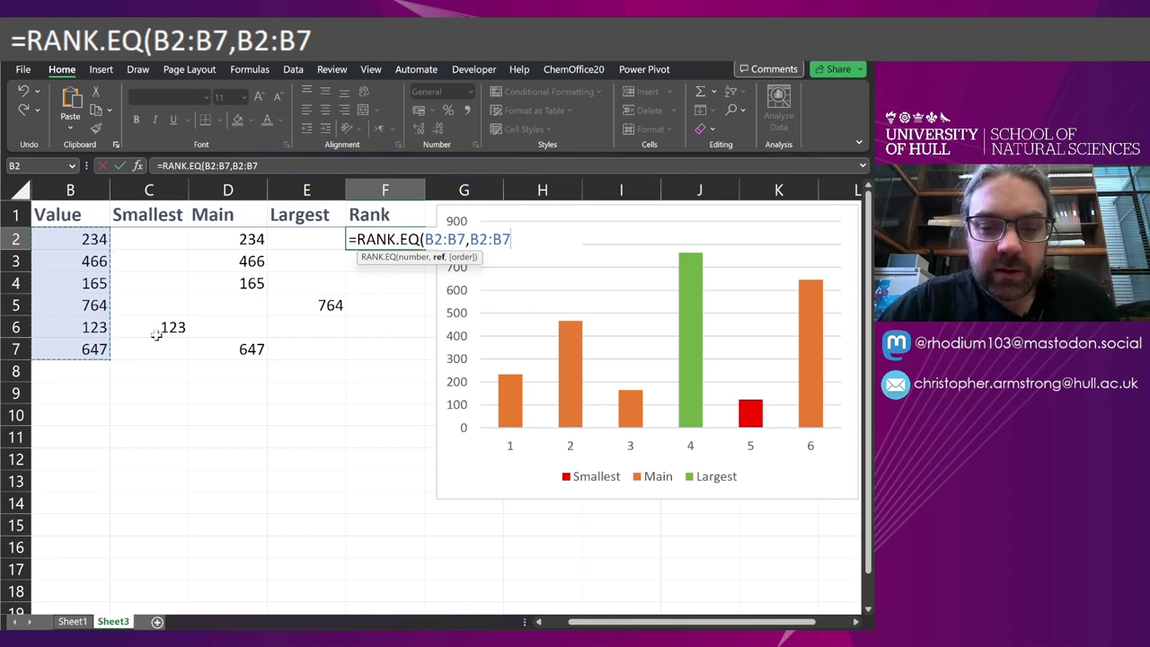
type(")")
key("Return")
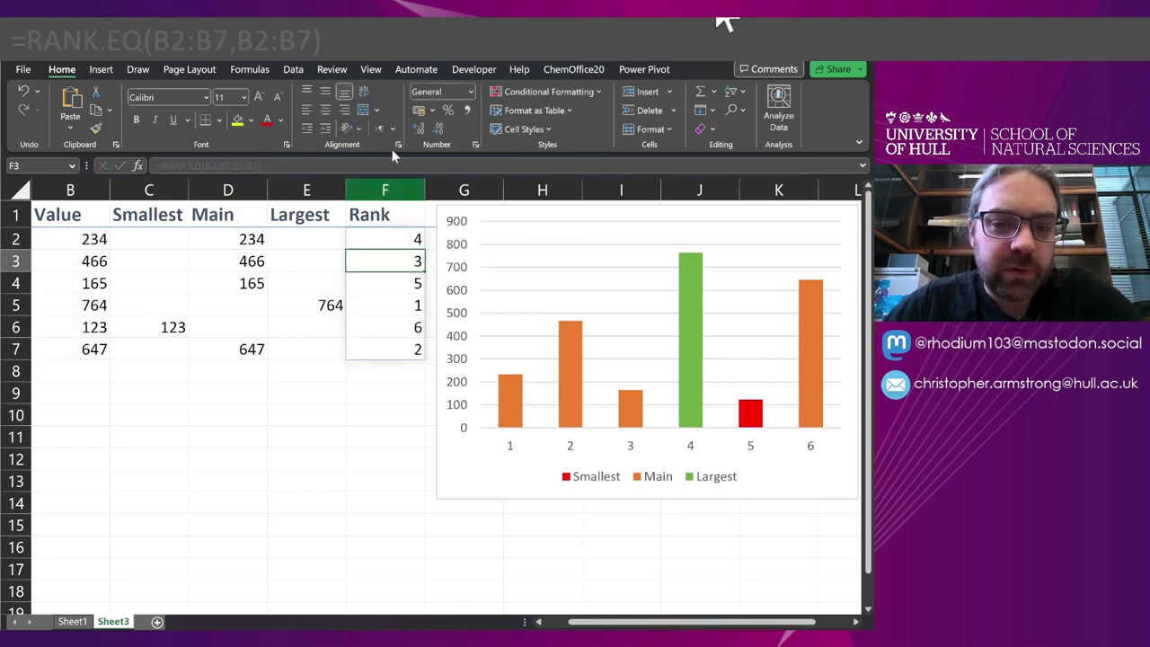
Check the ranks against the largest value 764 and smallest value 123
left_click_drag(394, 238, 390, 310)
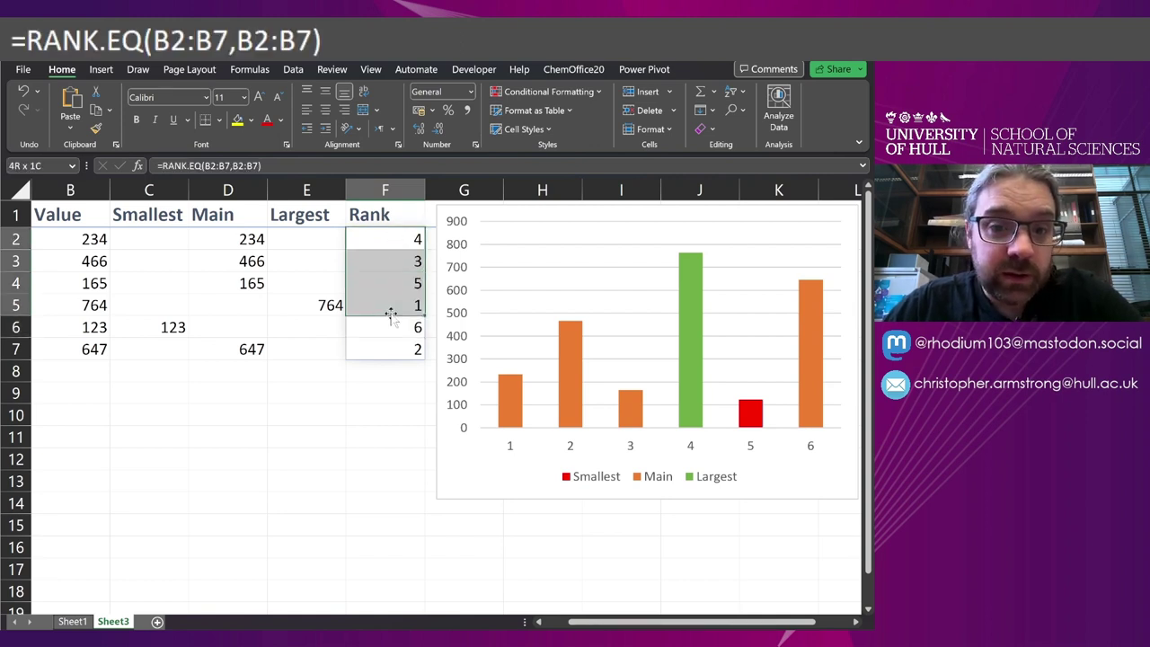
left_click(390, 309)
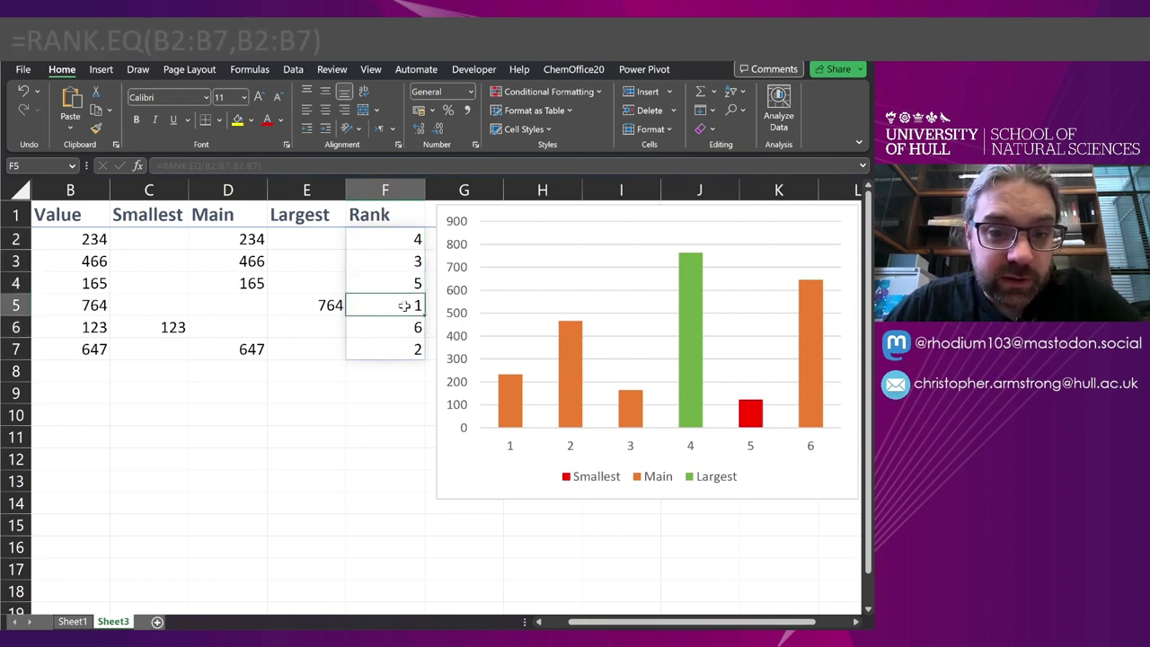
left_click(329, 305)
left_click(387, 327)
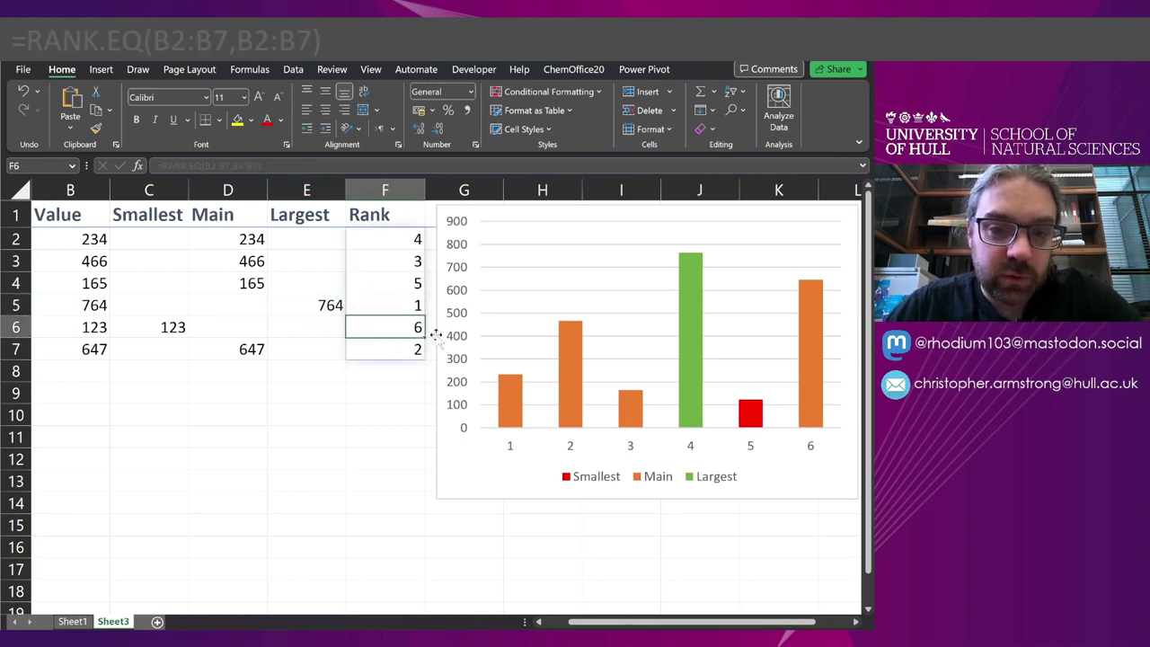
left_click(179, 328)
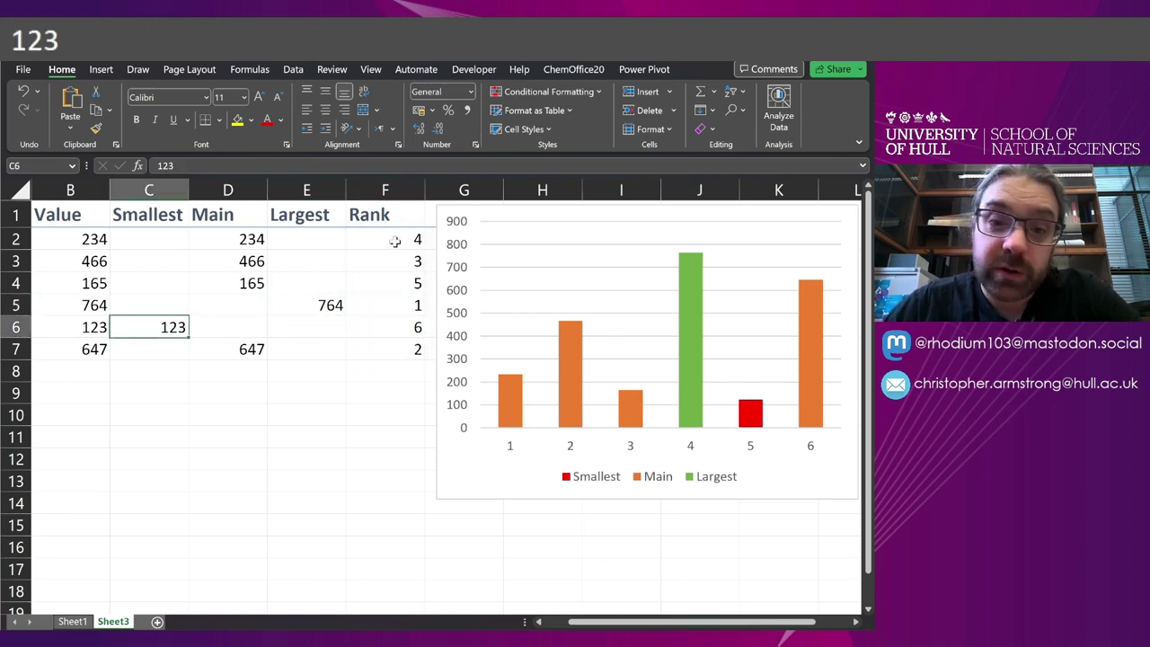
left_click(393, 238)
Try an ascending rank by adding ',1' to the formula, then undo it
key("F2")
key("Left")
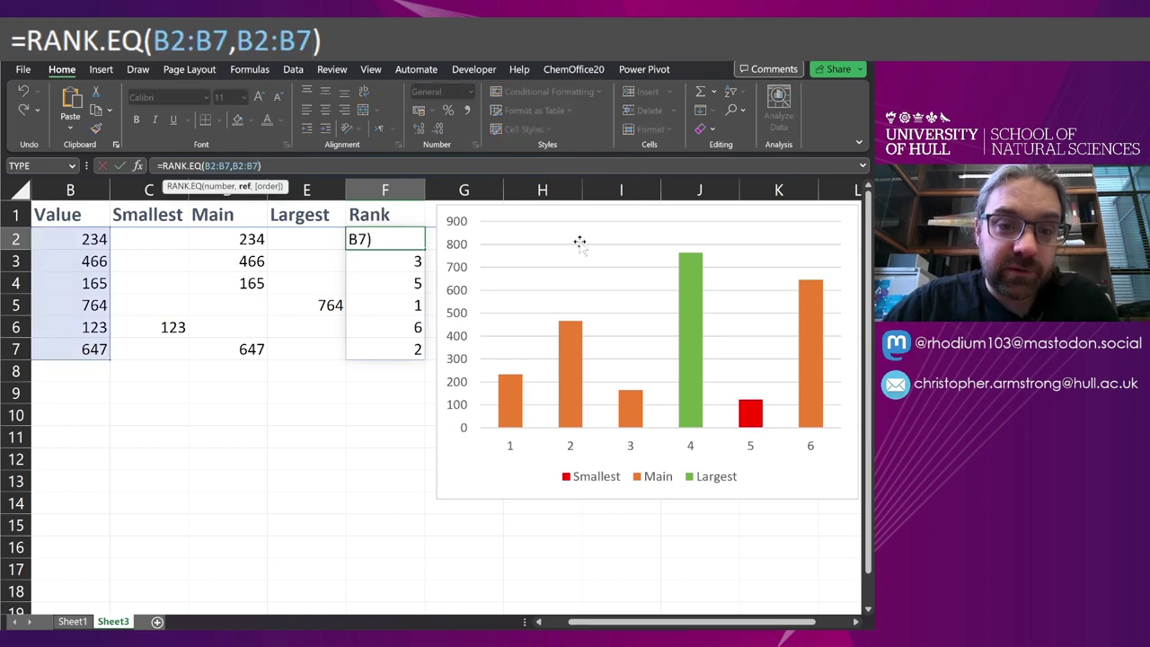
type(",1")
key("Return")
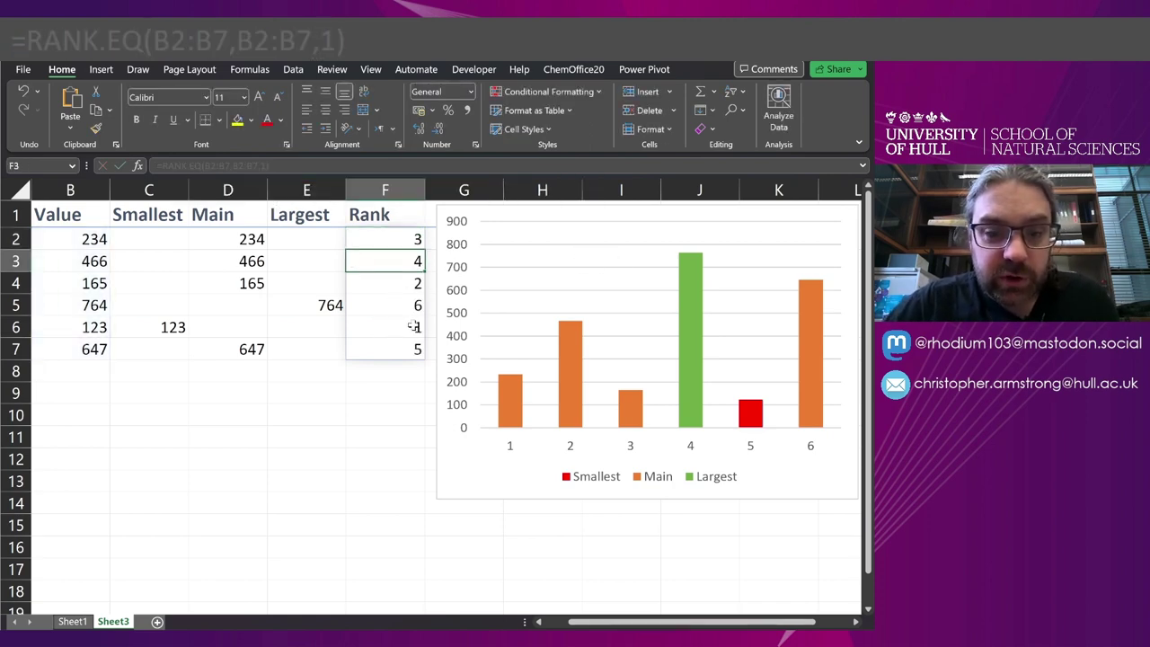
key("ctrl+z")
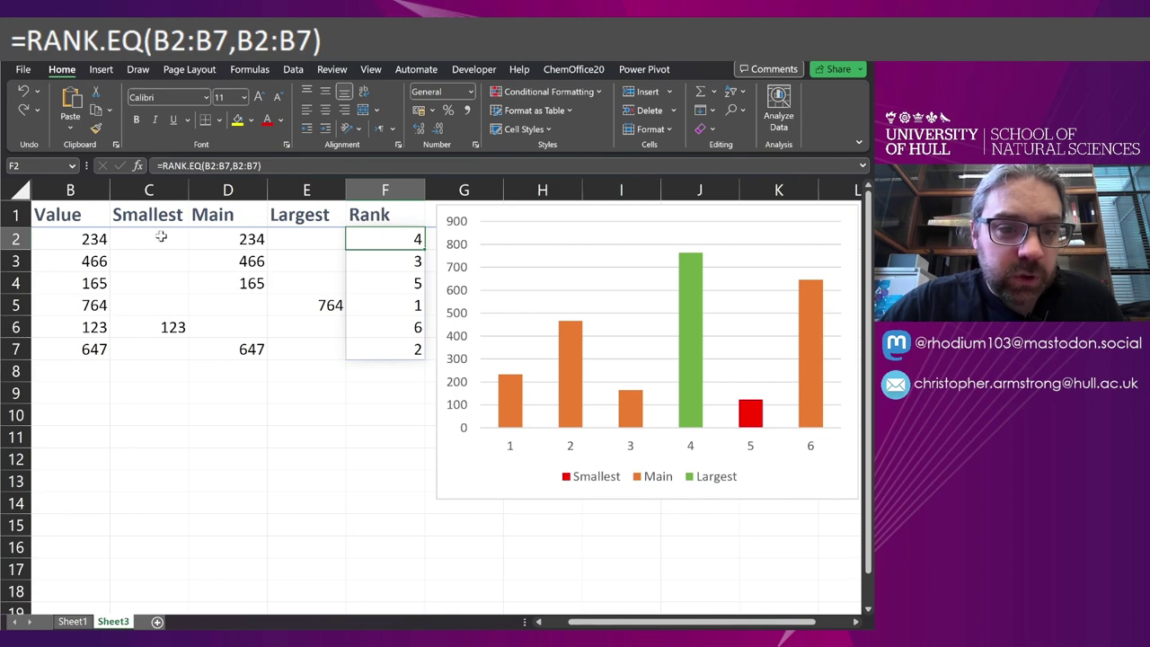
left_click_drag(161, 236, 159, 351)
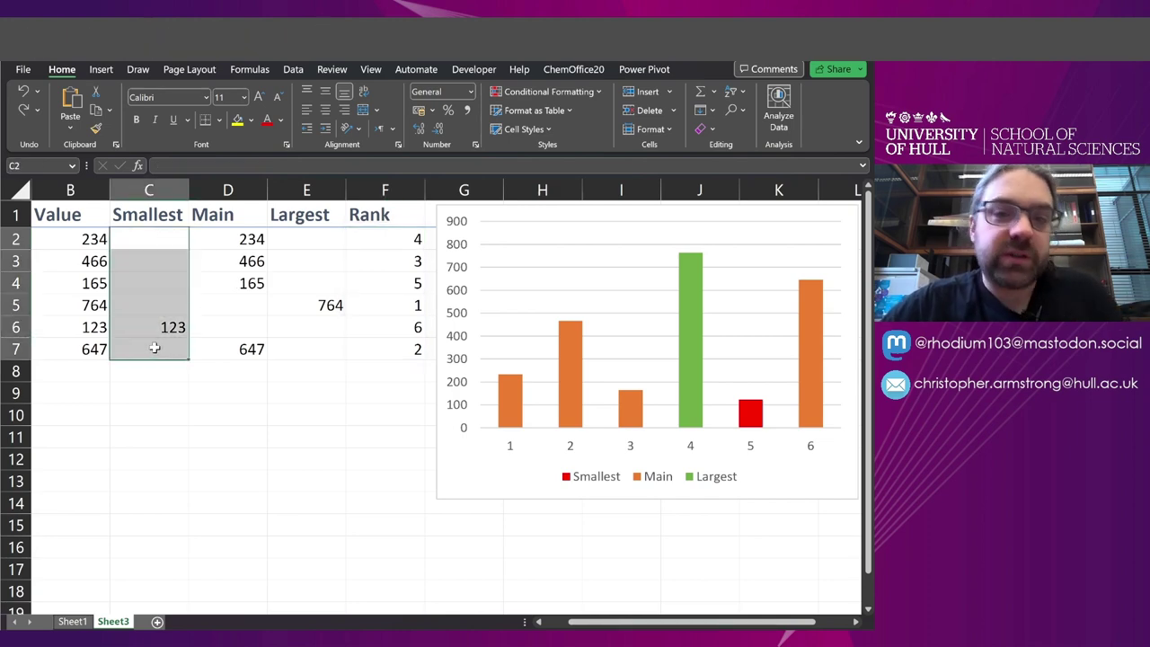
Replace the Smallest values with =IF(F2#=MAX(F2#),B2:B7,"") in C2, spilling 123 into C6
key("Delete")
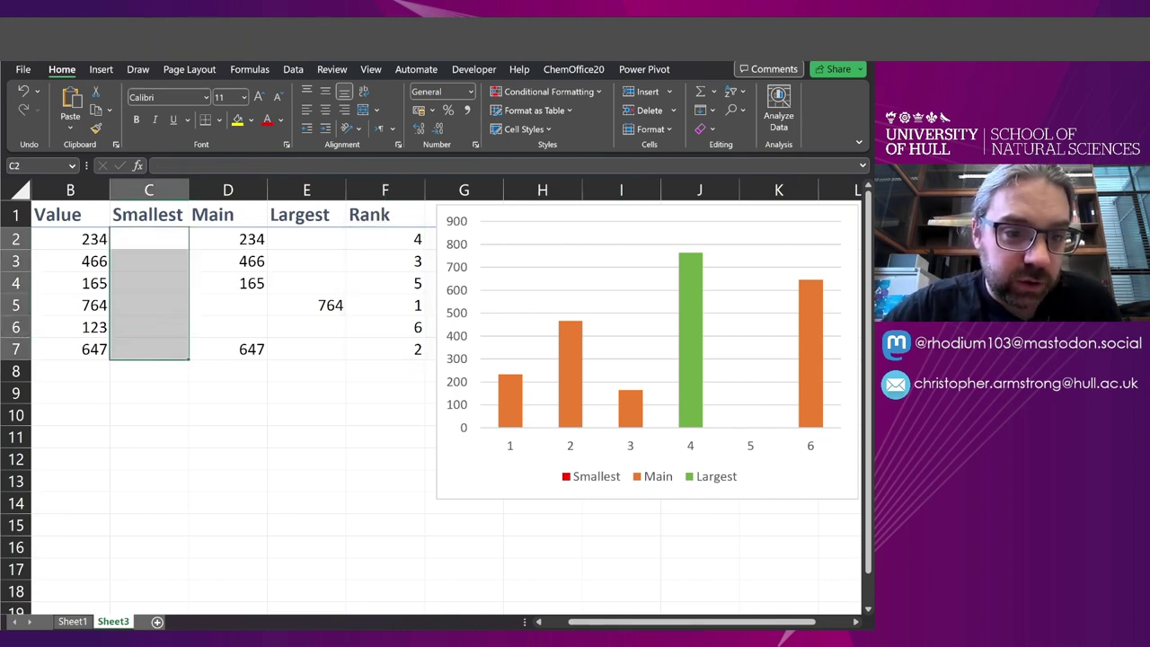
left_click(154, 236)
type("=")
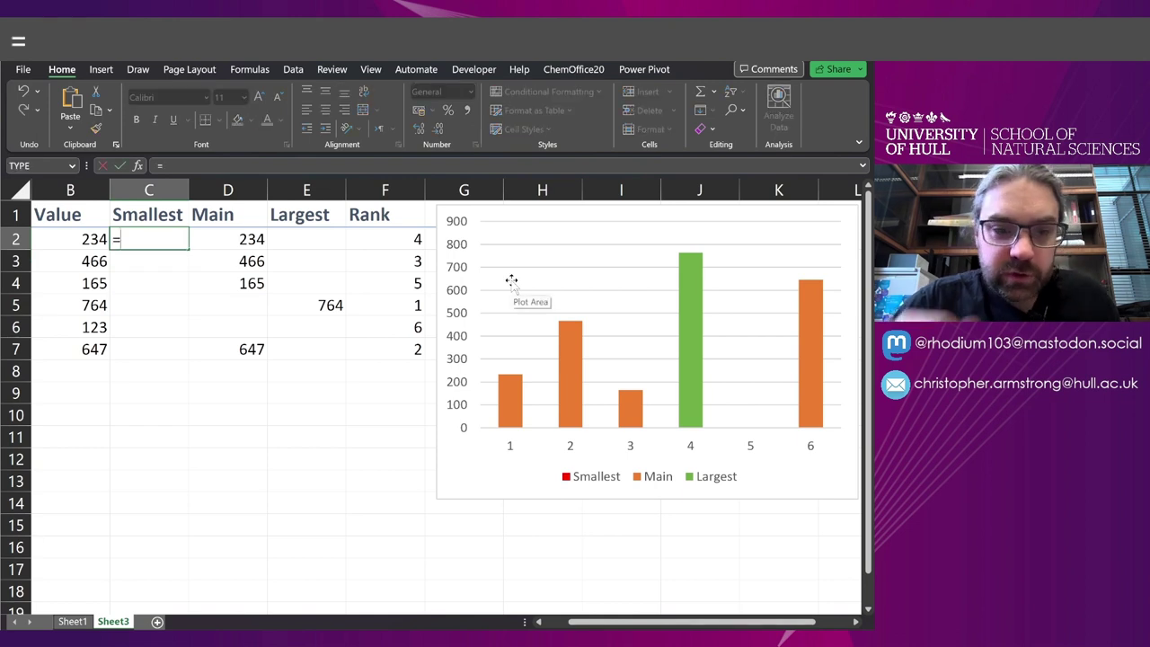
type("IF(")
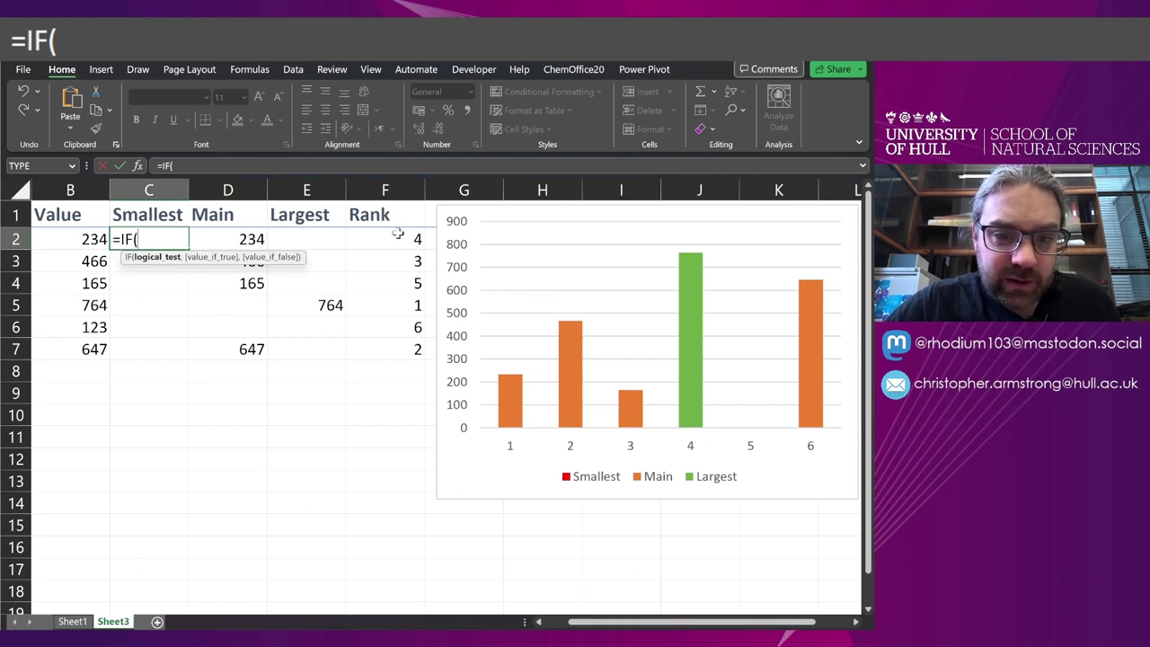
left_click(398, 233)
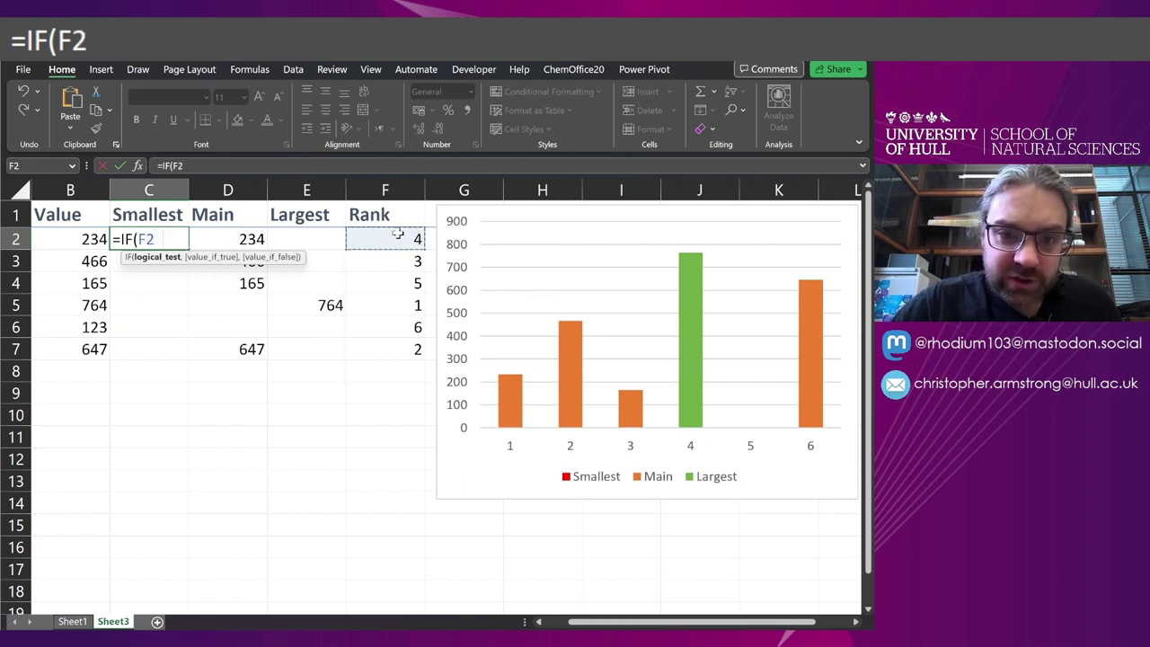
type("#")
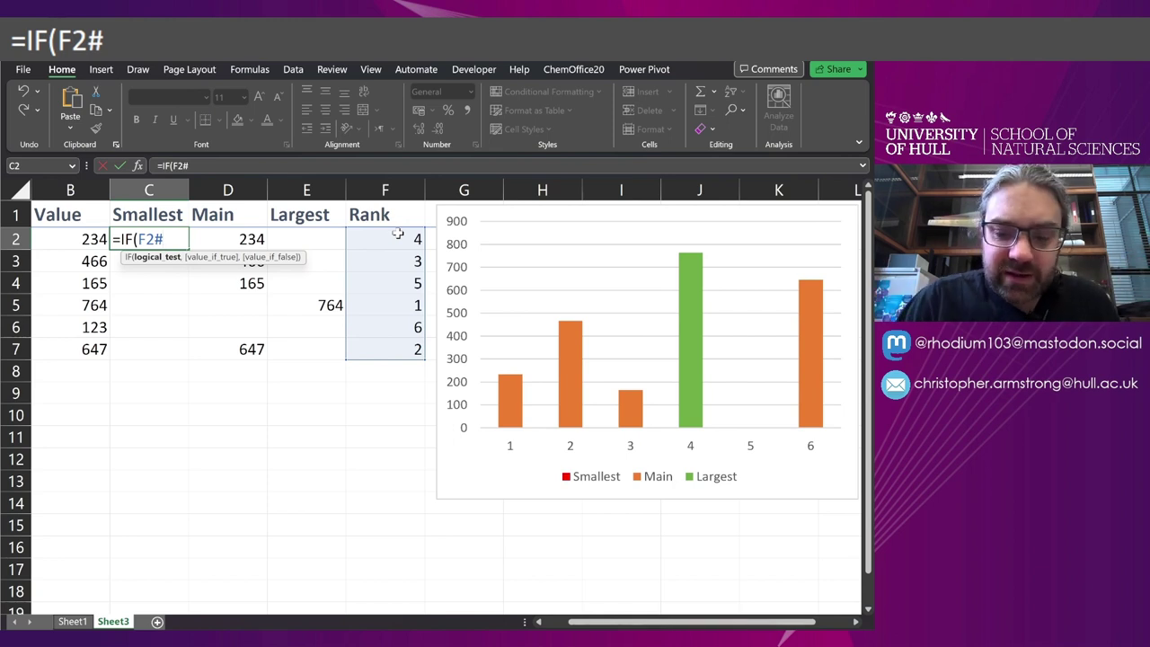
type("=MAX")
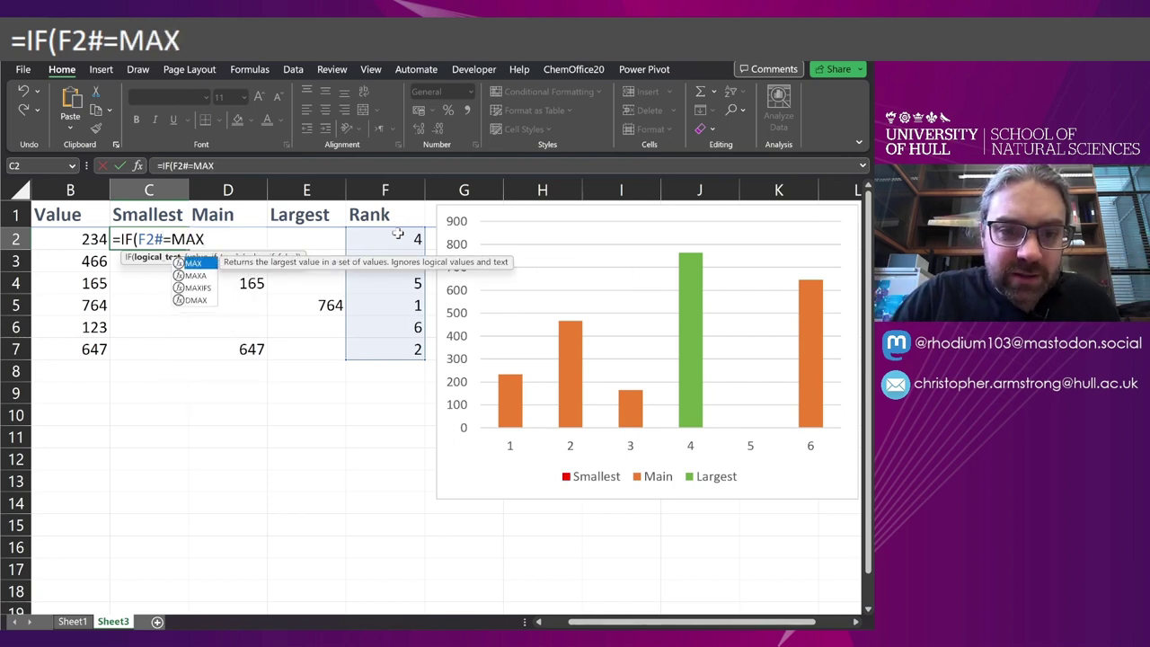
type("(")
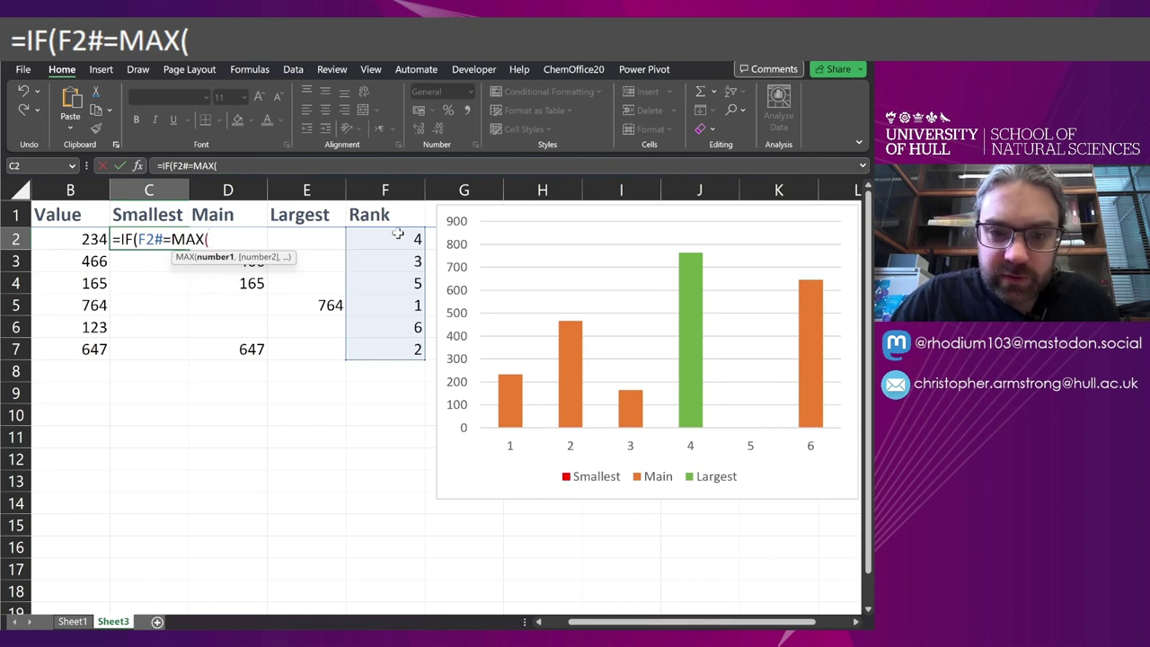
left_click(392, 238)
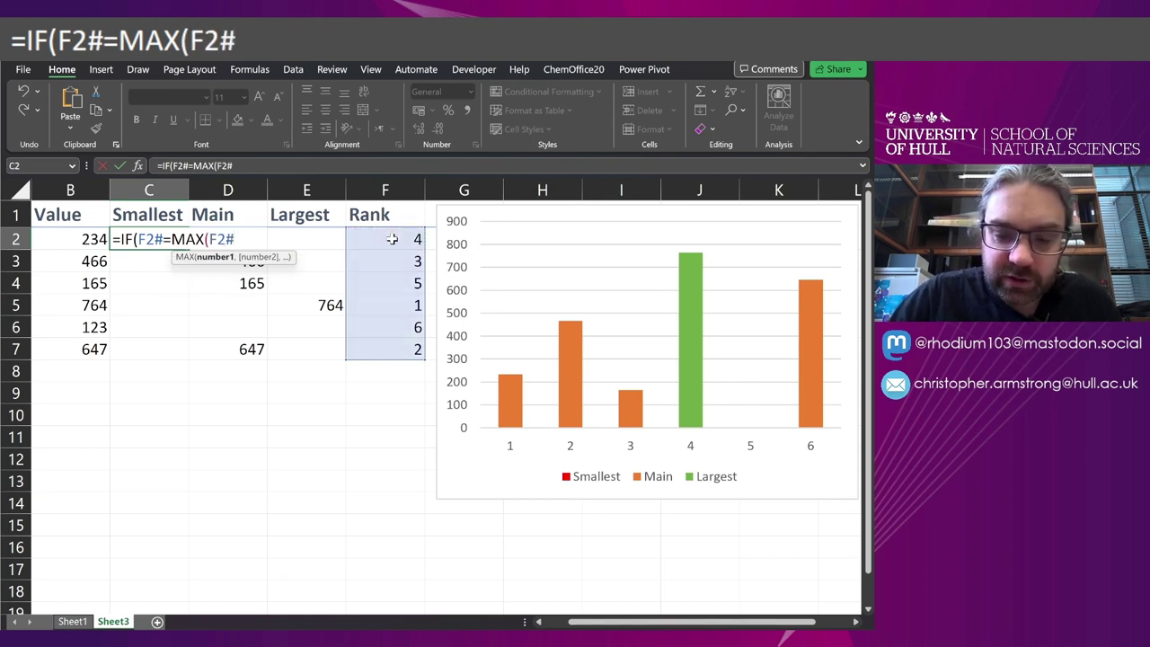
type("),")
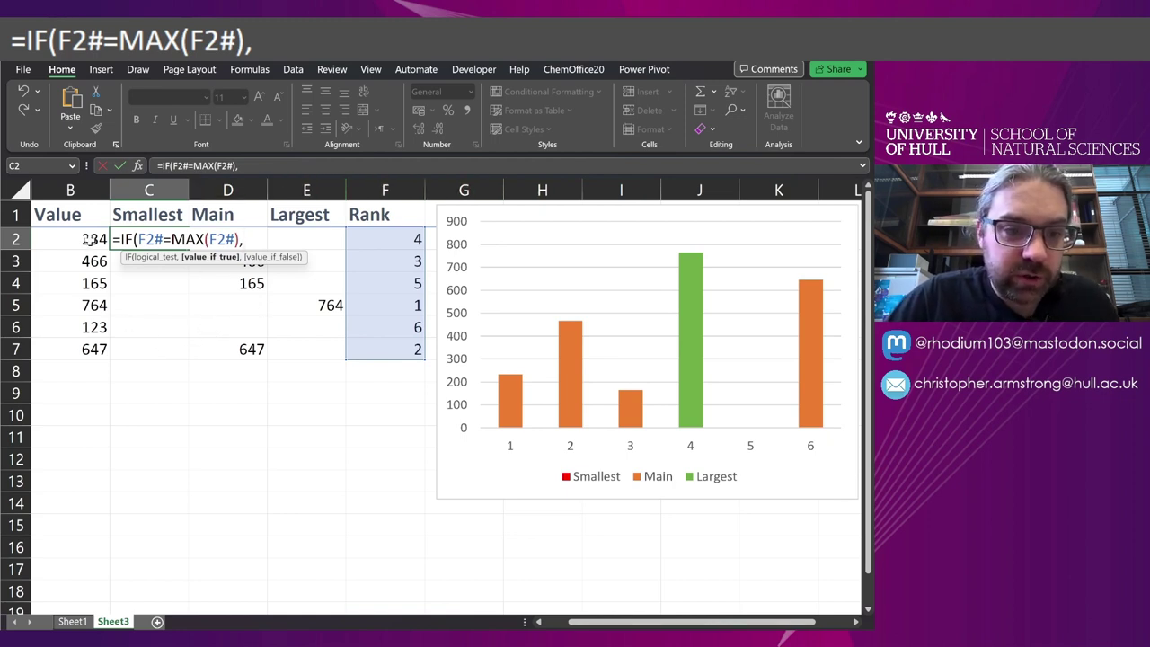
left_click_drag(90, 239, 90, 349)
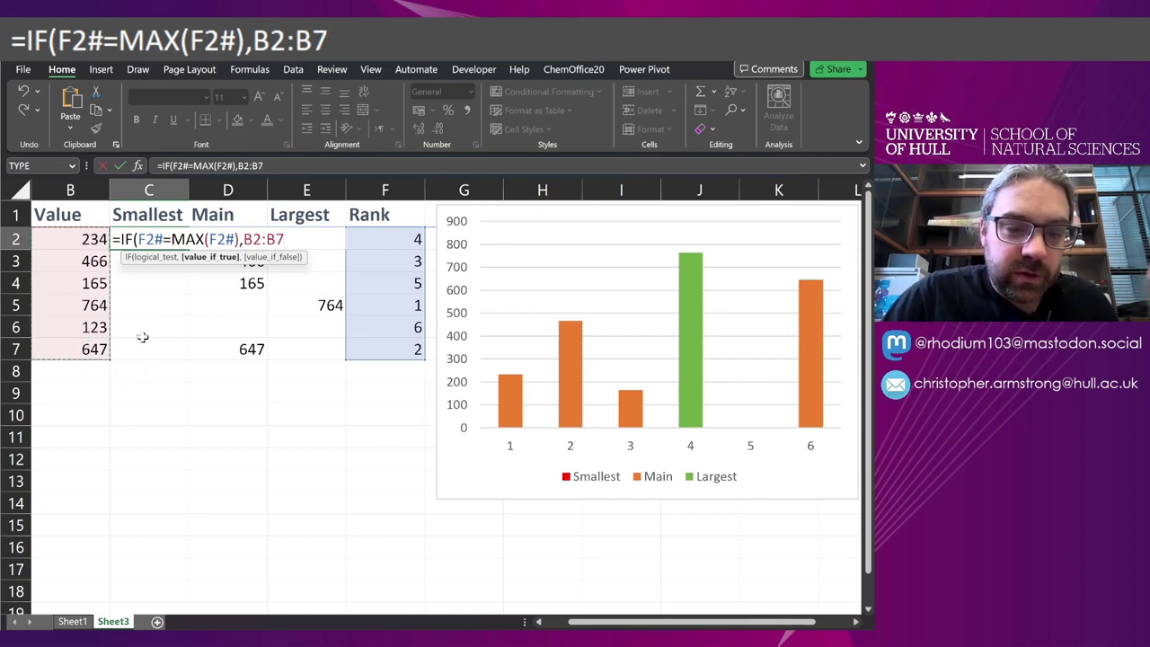
type(",\"\")")
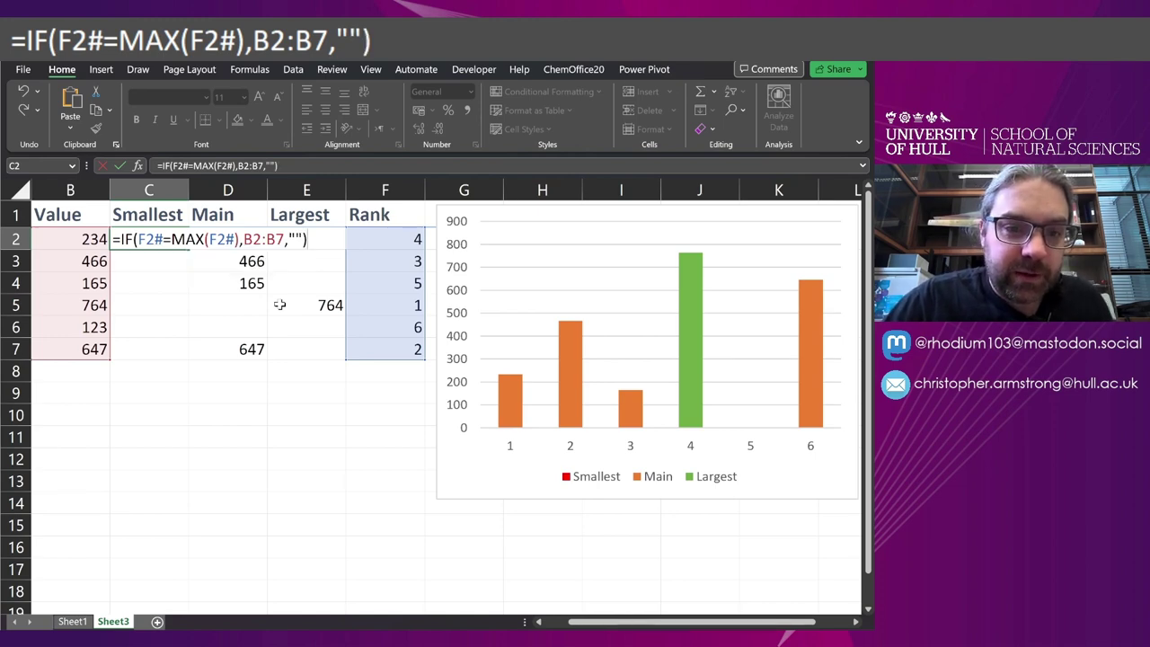
key("Return")
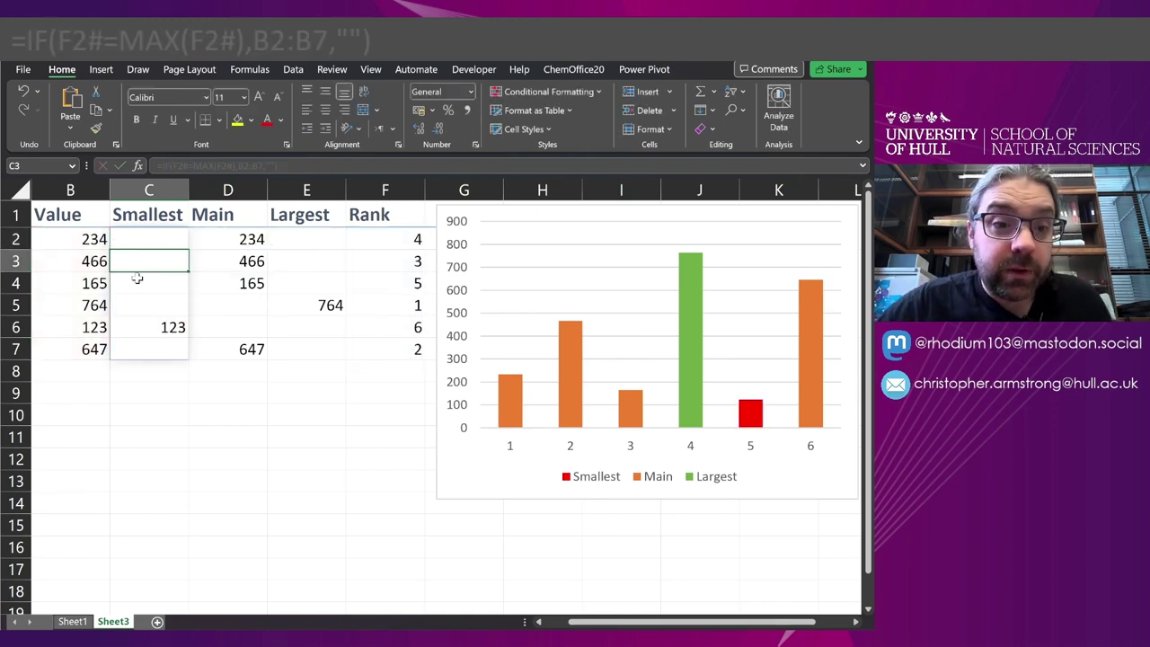
Review the Smallest formula in C2 and leave it unchanged
left_click(164, 240)
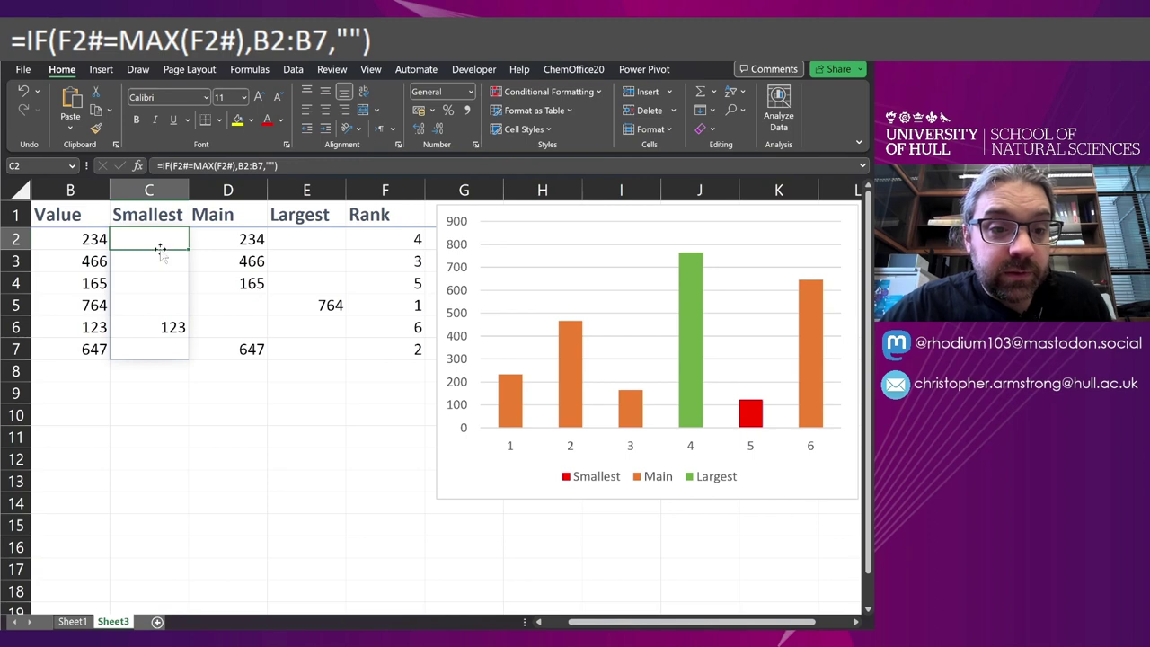
key("Down")
key("Down")
key("Down")
key("Down")
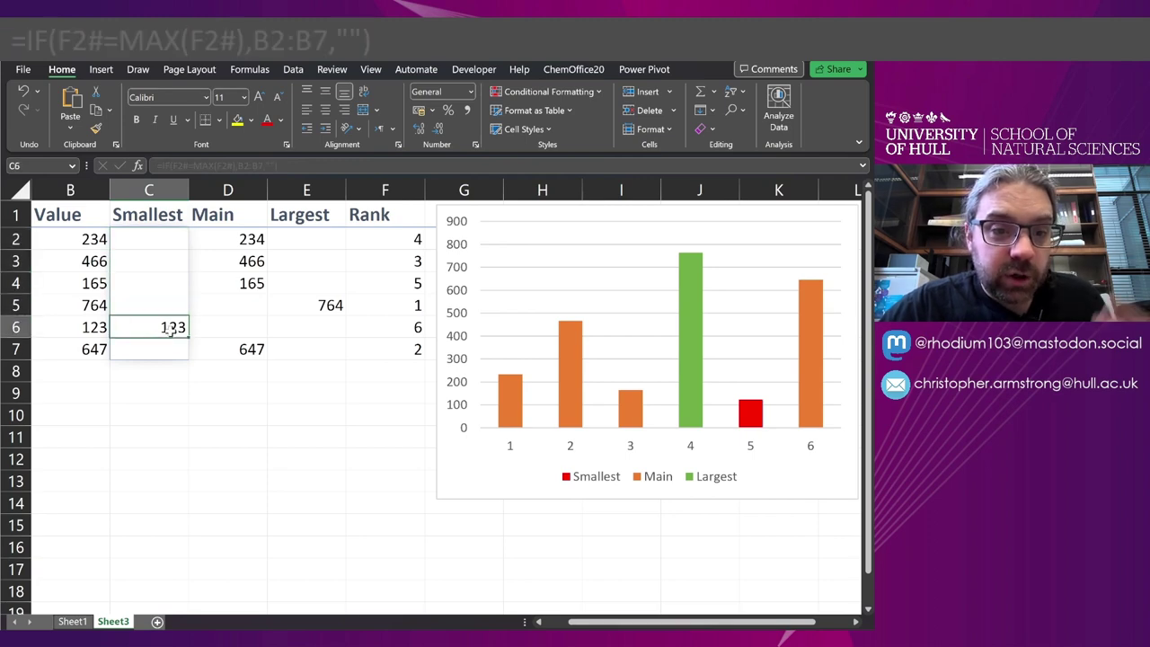
left_click(166, 236)
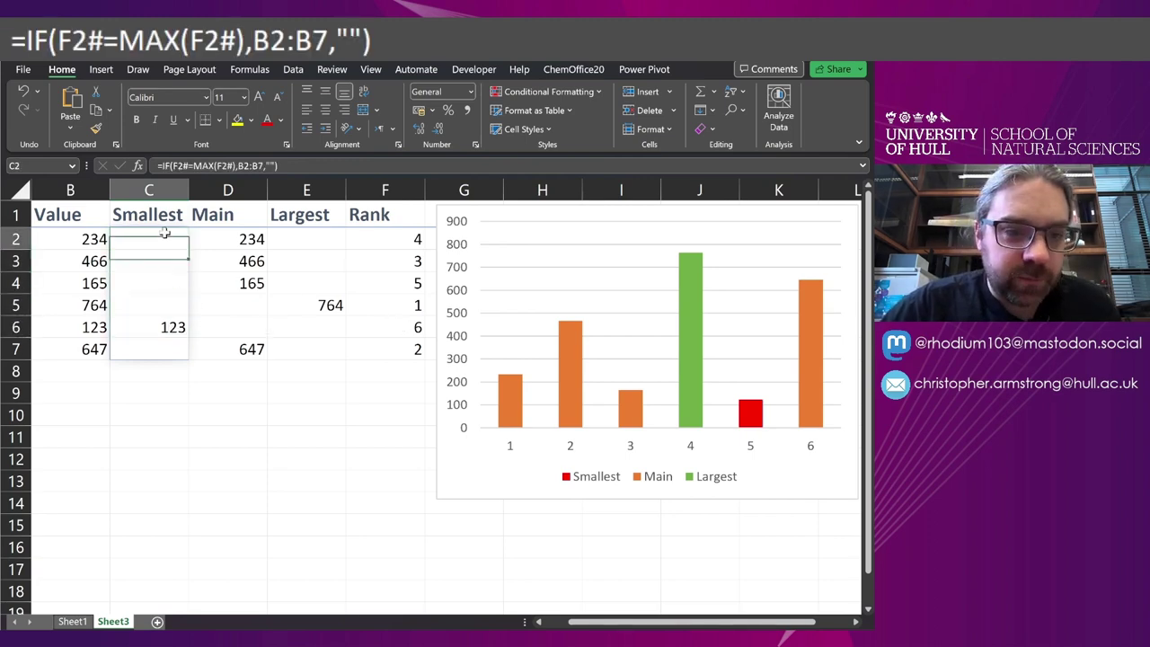
key("F2")
key("Escape")
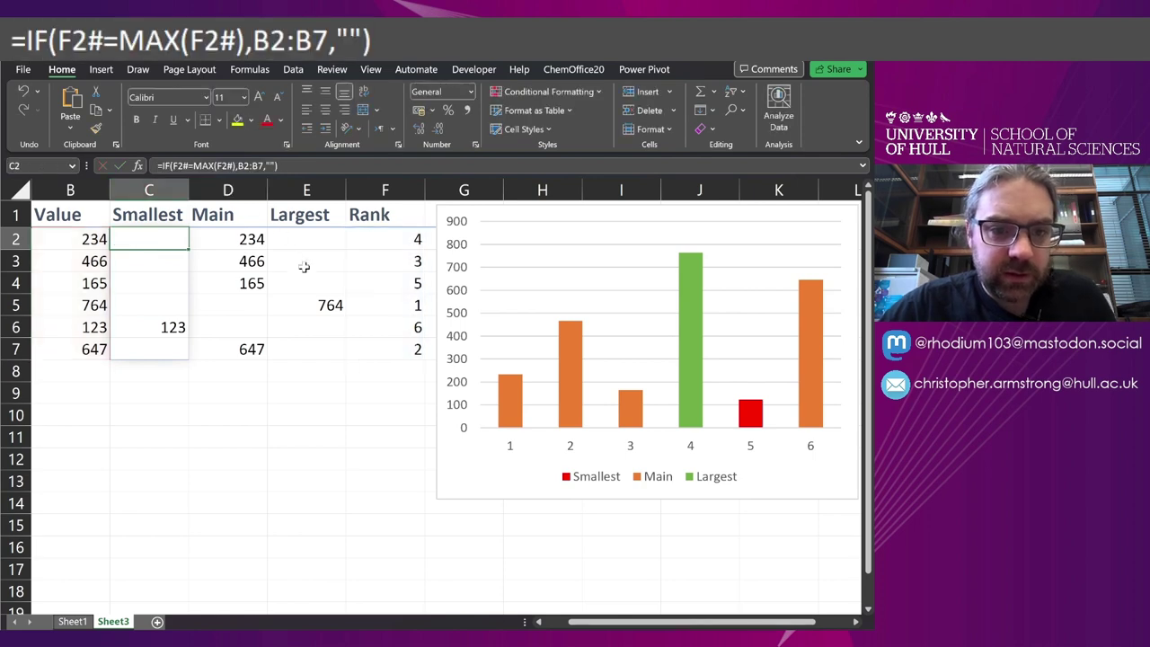
Paste the formula into E2 with MAX changed to MIN
left_click(305, 232)
type("=IF(F2#=MAX(F2#),B2:B7,\"\")")
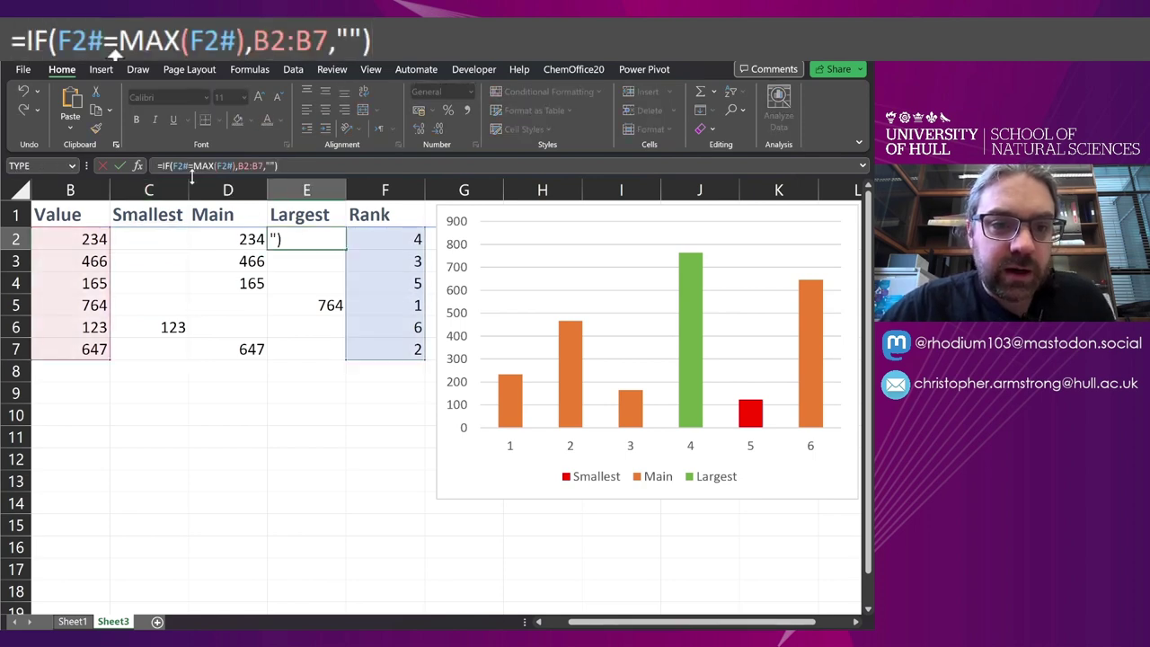
key("Left")
key("Left")
key("Left")
key("Left")
key("Left")
key("Left")
key("Left")
key("Left")
key("Left")
key("Left")
key("Left")
key("Left")
key("Left")
key("Left")
key("Left")
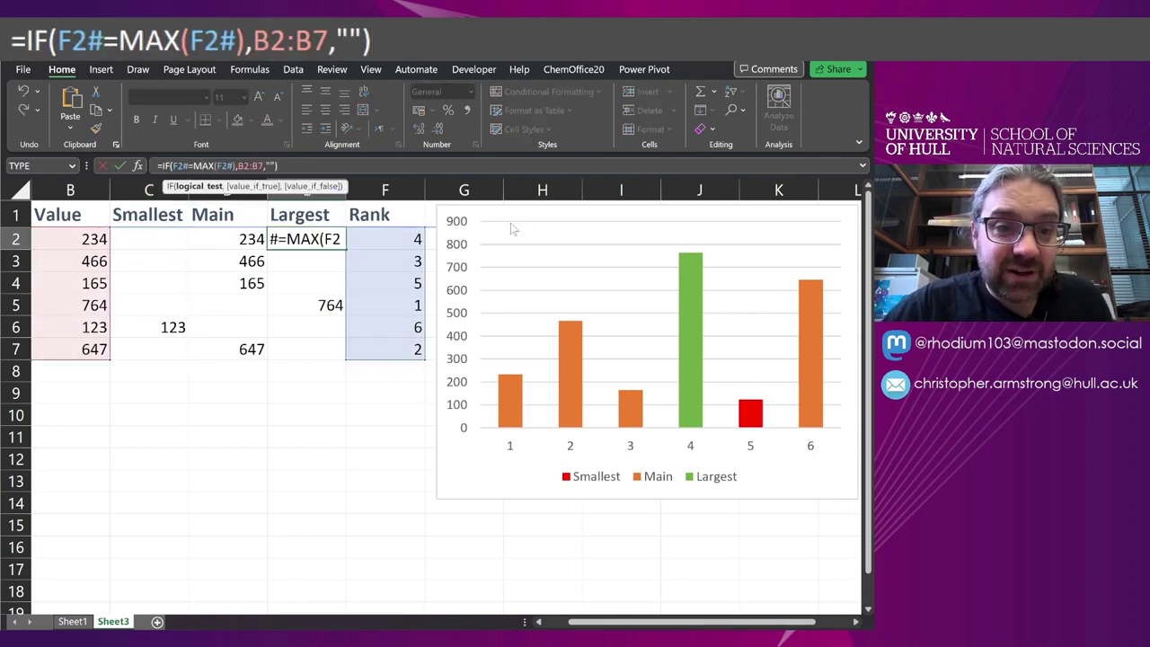
key("BackSpace")
key("BackSpace")
type("IN")
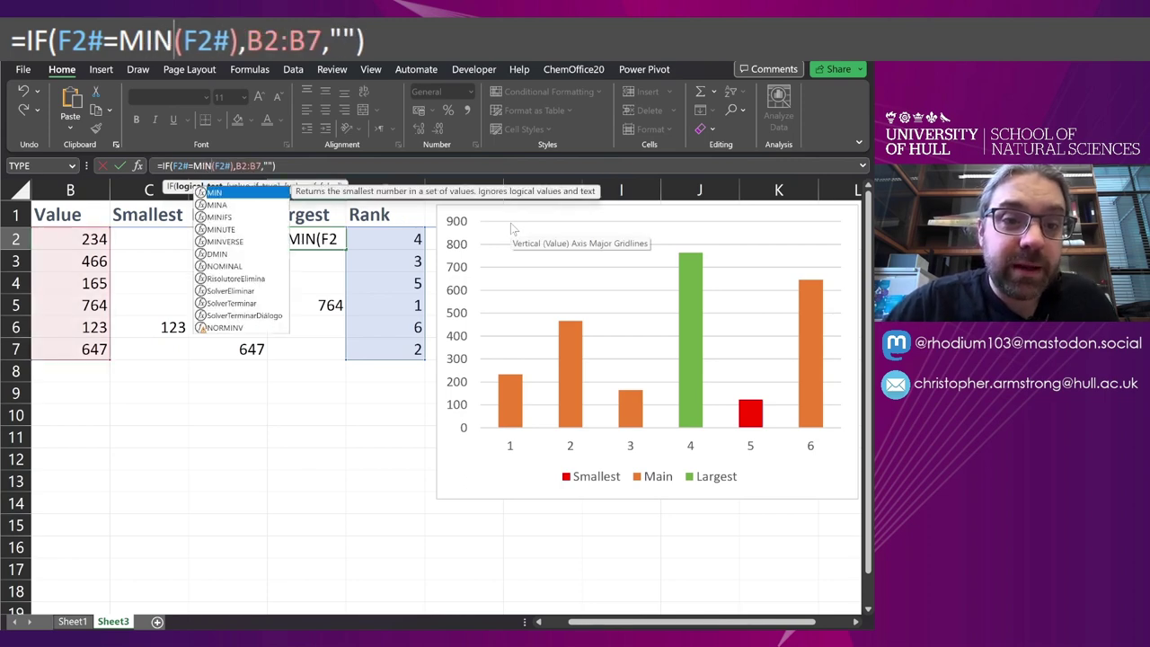
key("End")
key("Return")
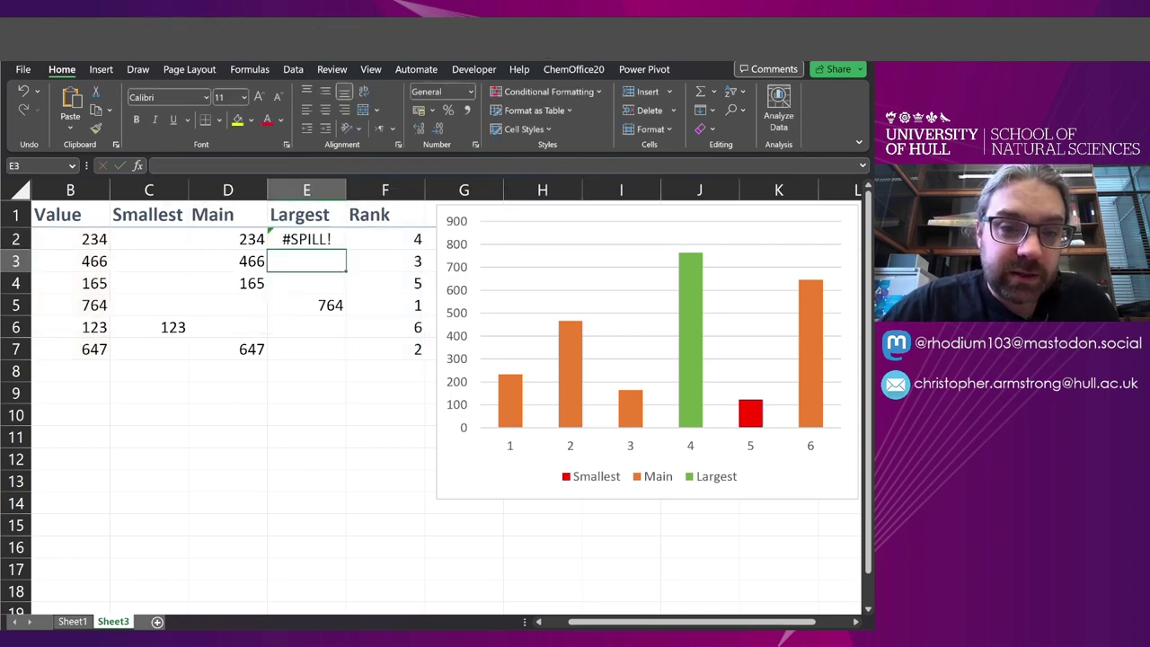
Clear the typed 764 in E5 so the Largest formula spills
left_click(311, 309)
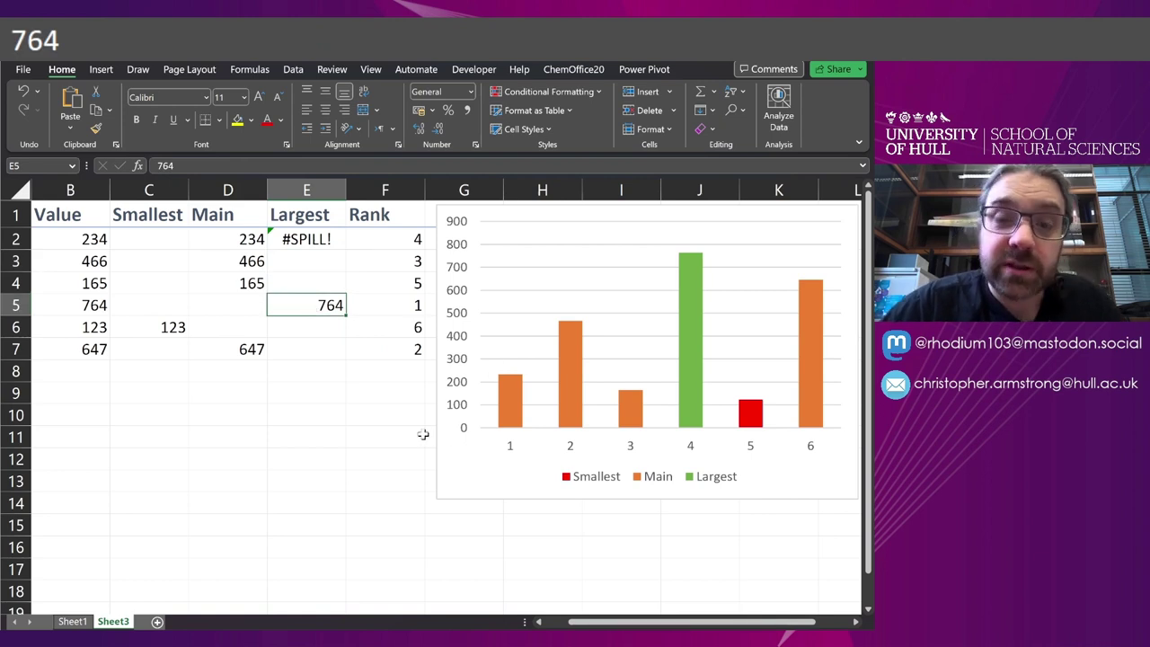
key("Delete")
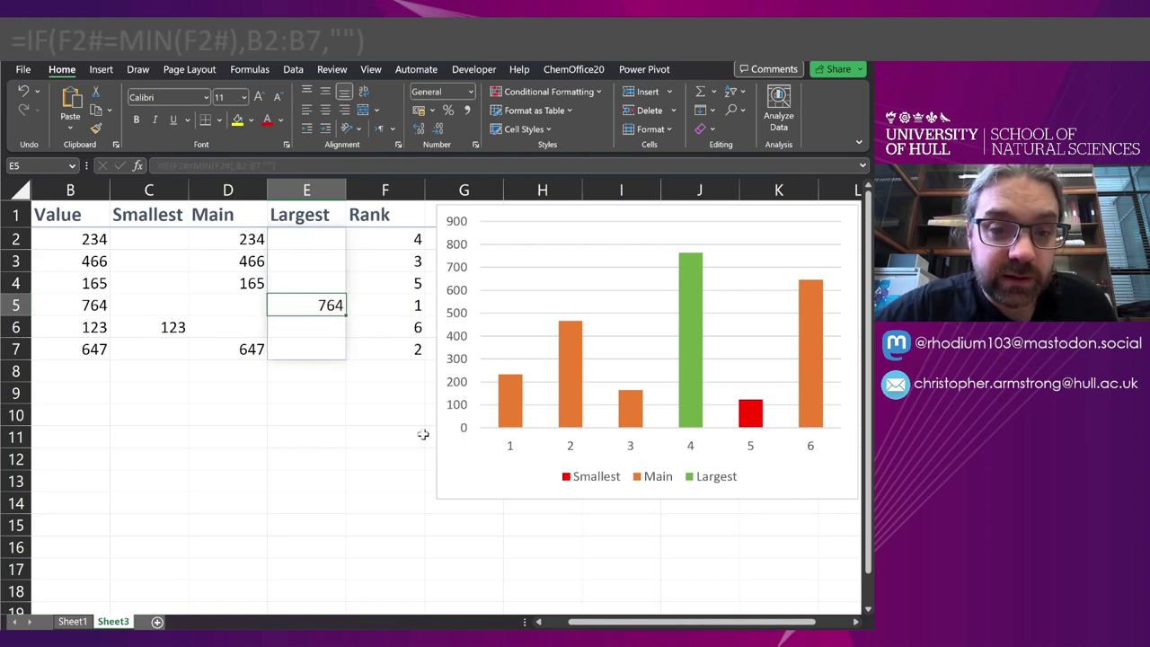
key("Down")
key("Down")
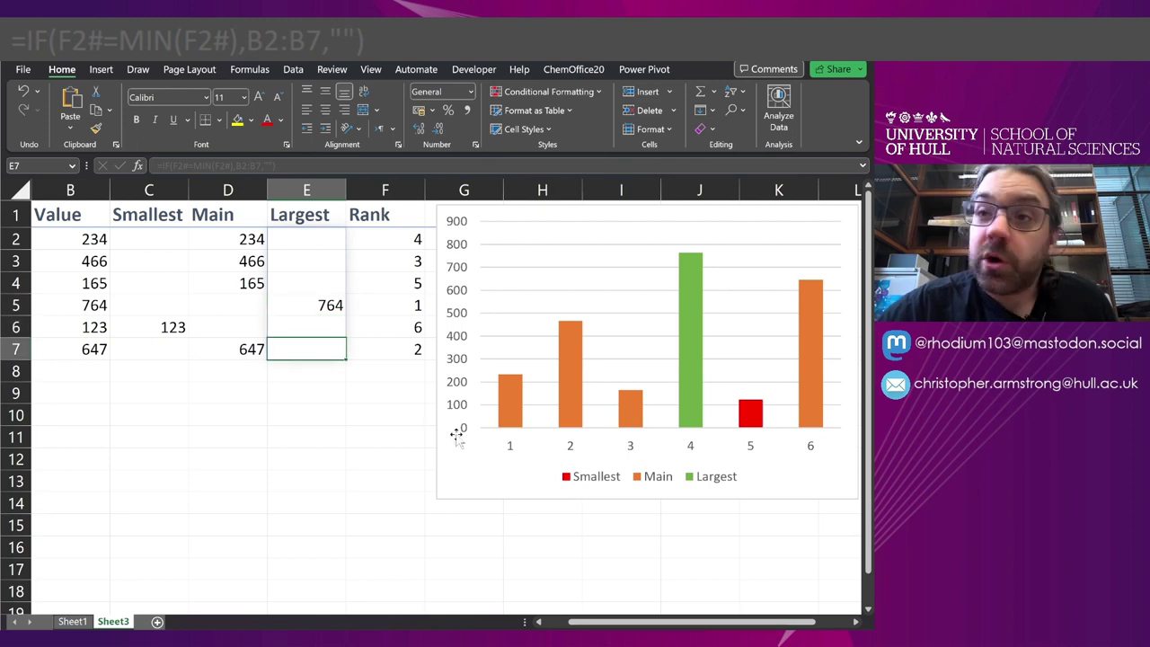
Clear the typed Main values in D2:D7 and check F2's Rank formula
left_click_drag(243, 238, 226, 350)
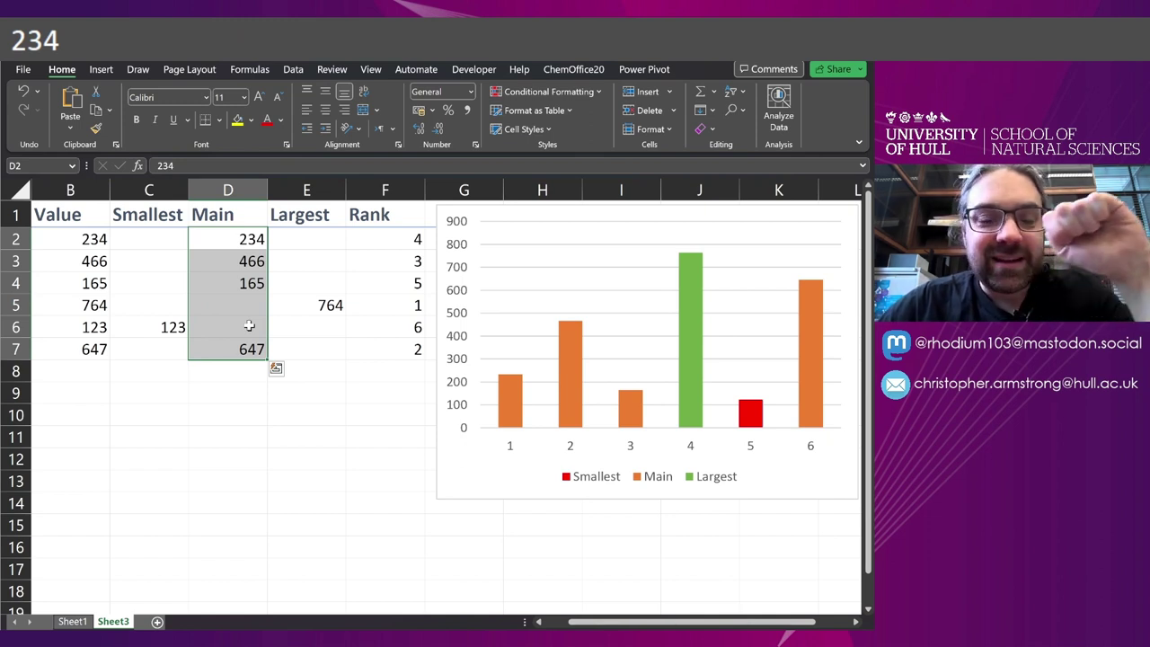
key("Delete")
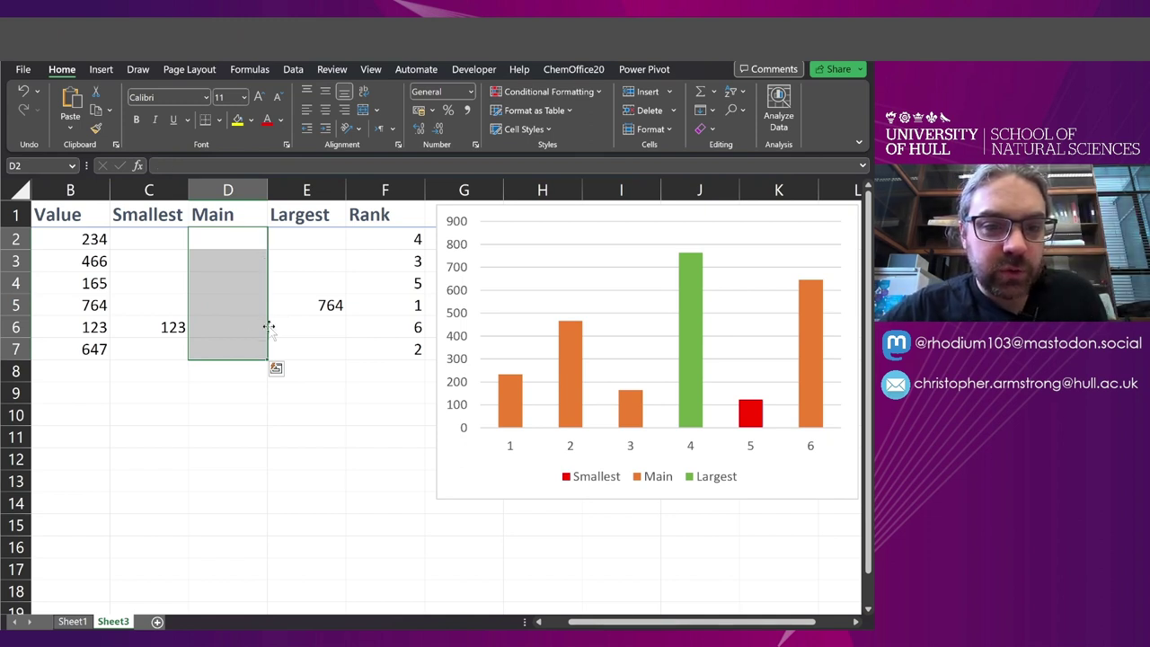
left_click(224, 241)
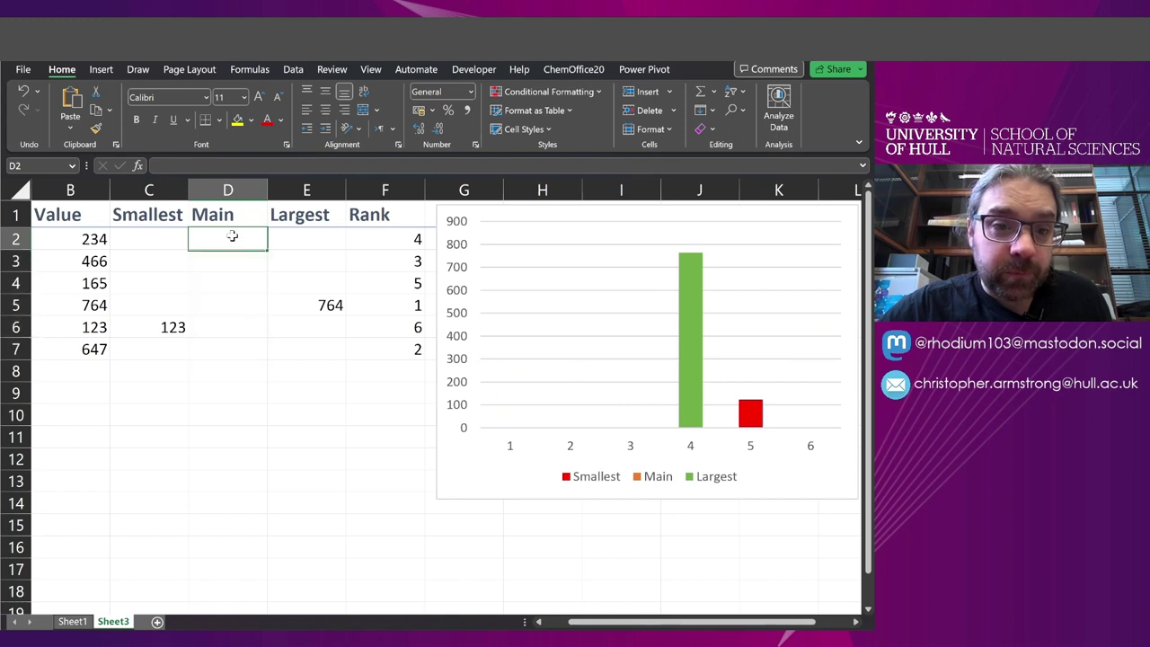
left_click(402, 235)
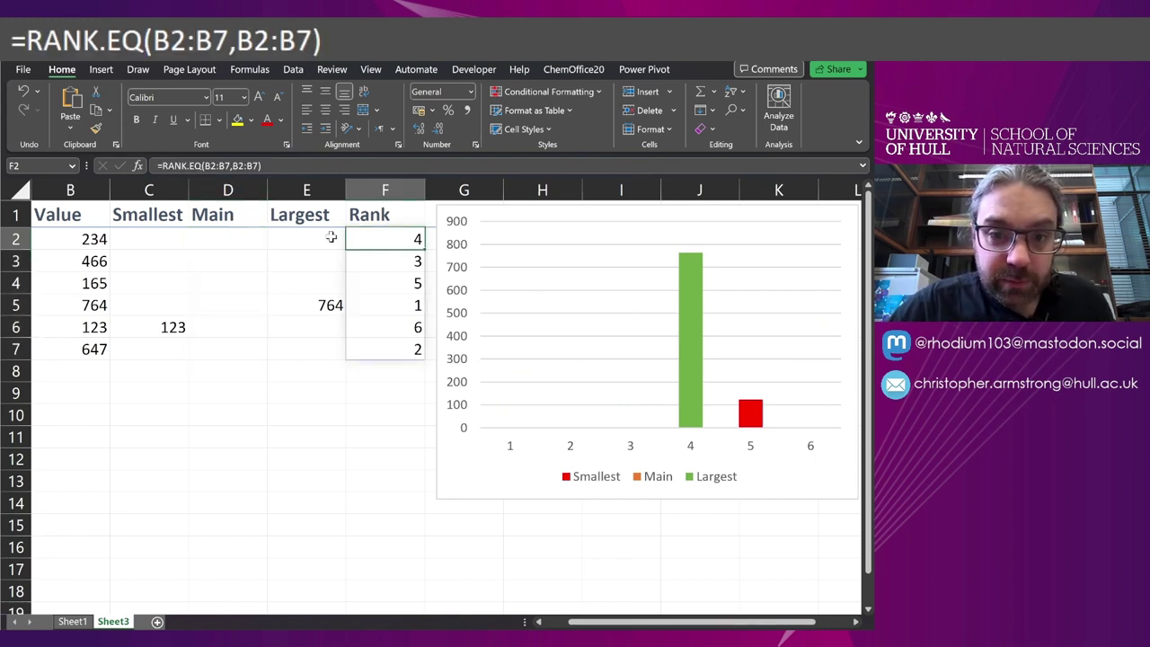
left_click(260, 238)
Start D2's formula as =IF(F2#<>MAX(F2#)
type("=IF(")
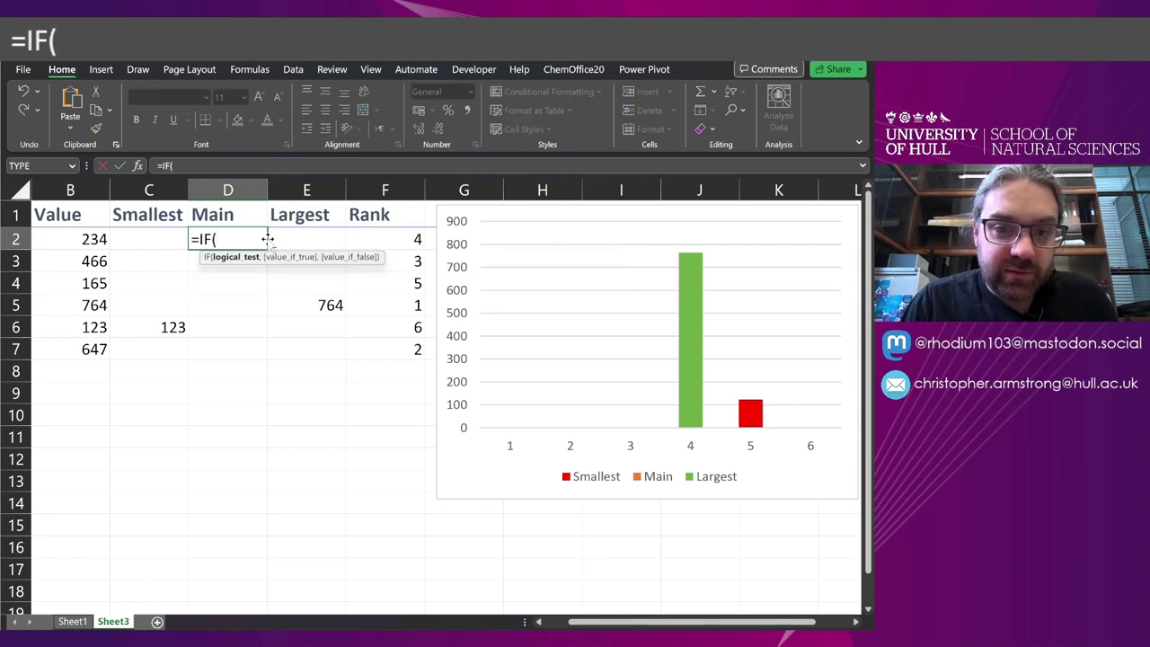
left_click(388, 240)
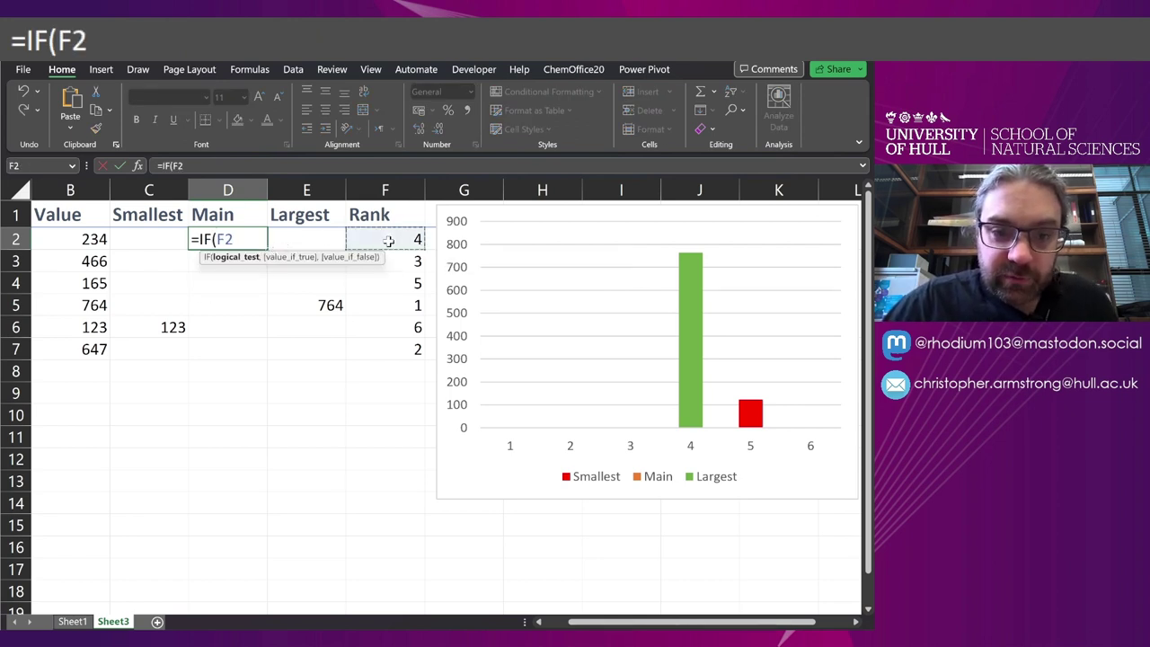
type("#")
left_click(190, 165)
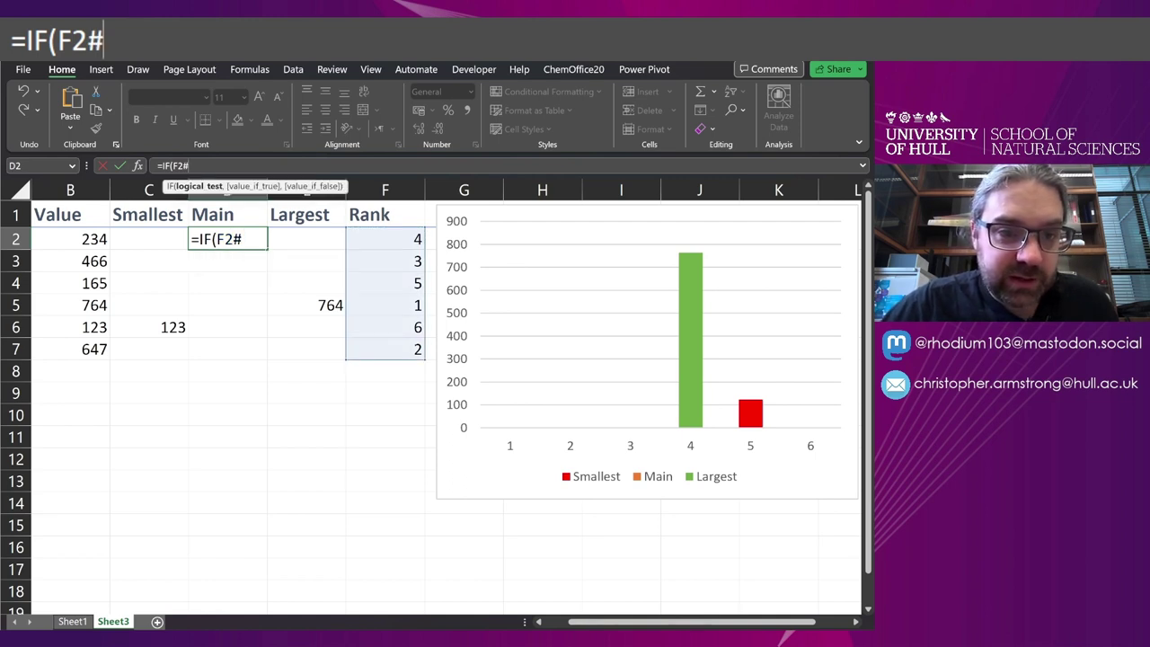
type("<>")
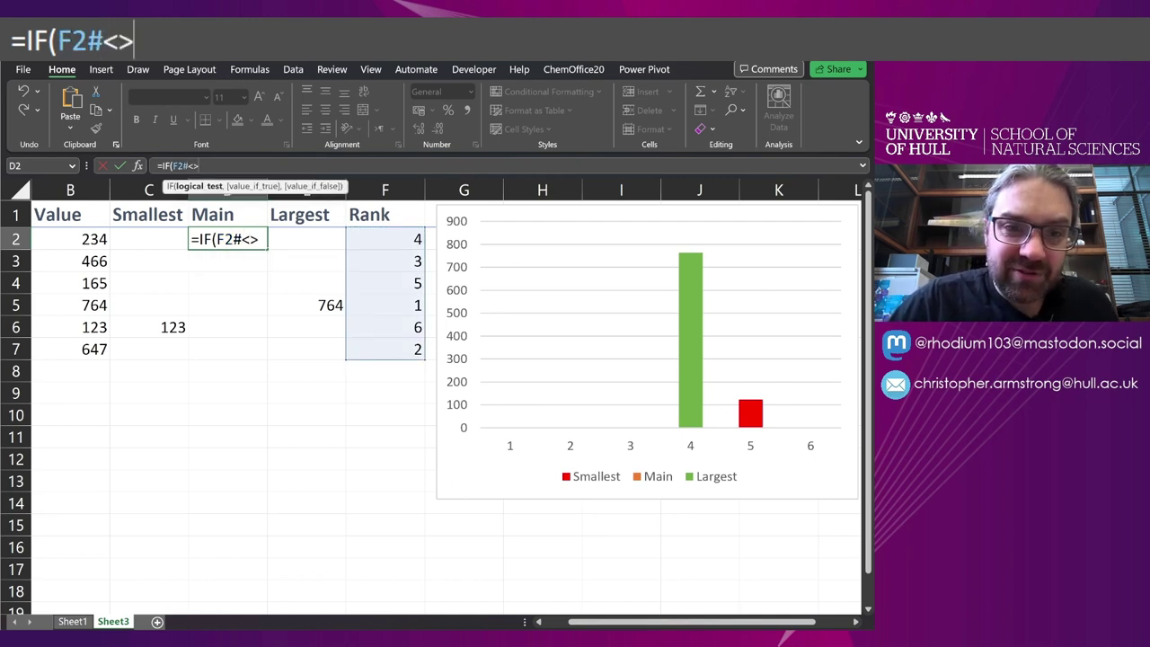
type("MAX")
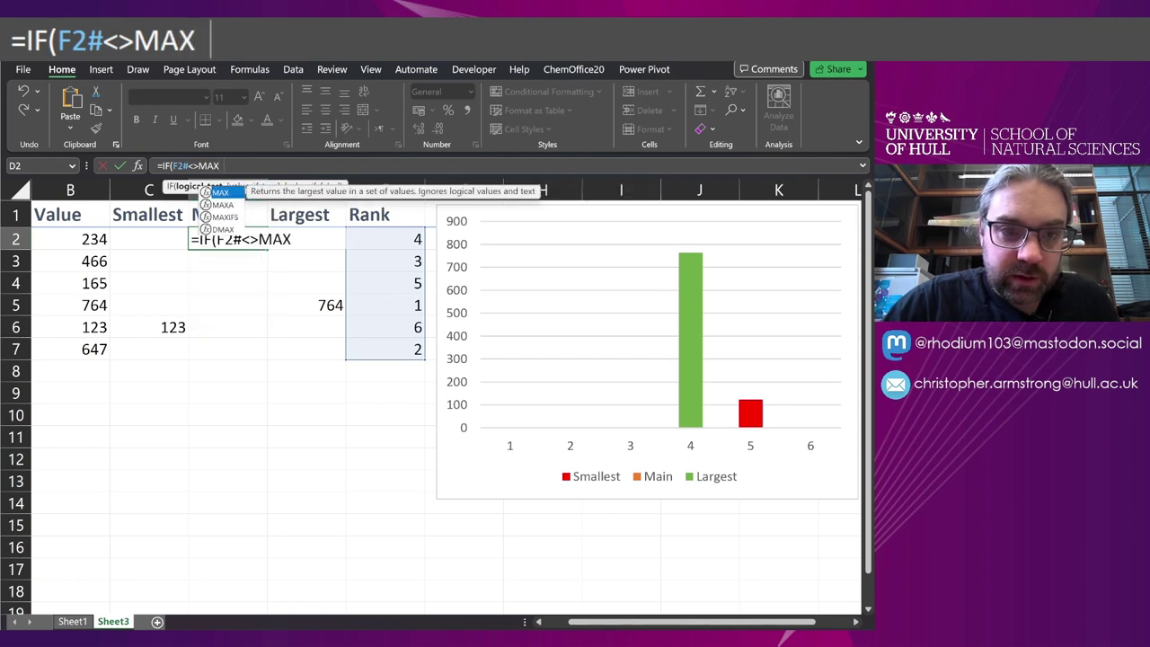
type("*")
key("BackSpace")
type("(F")
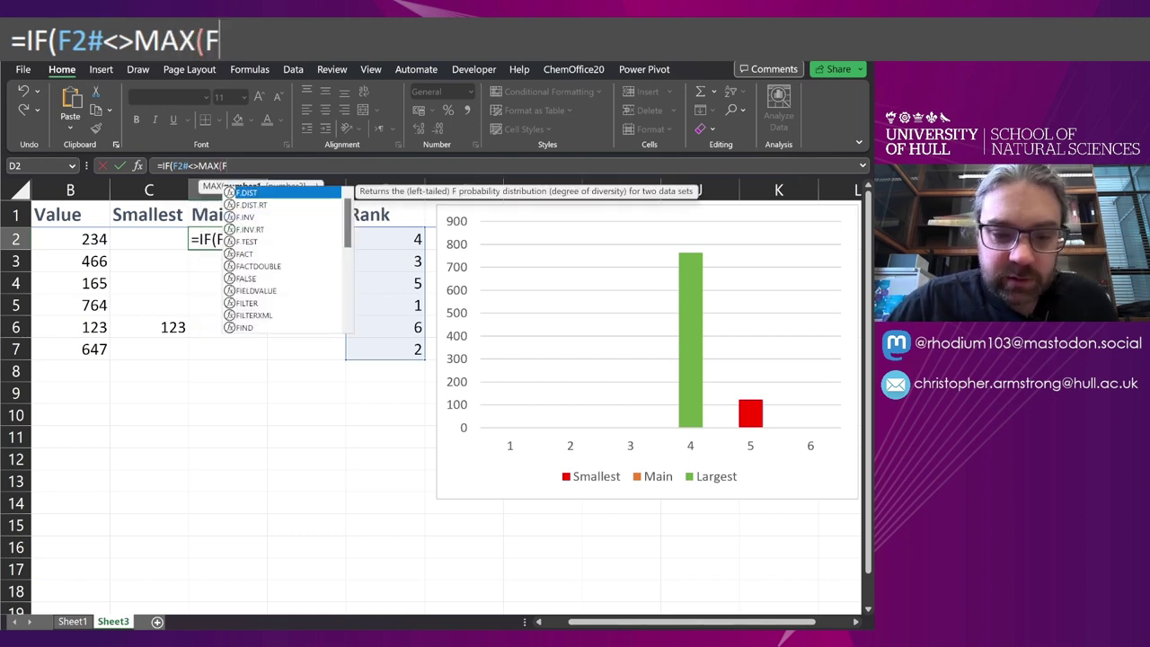
type("2#)")
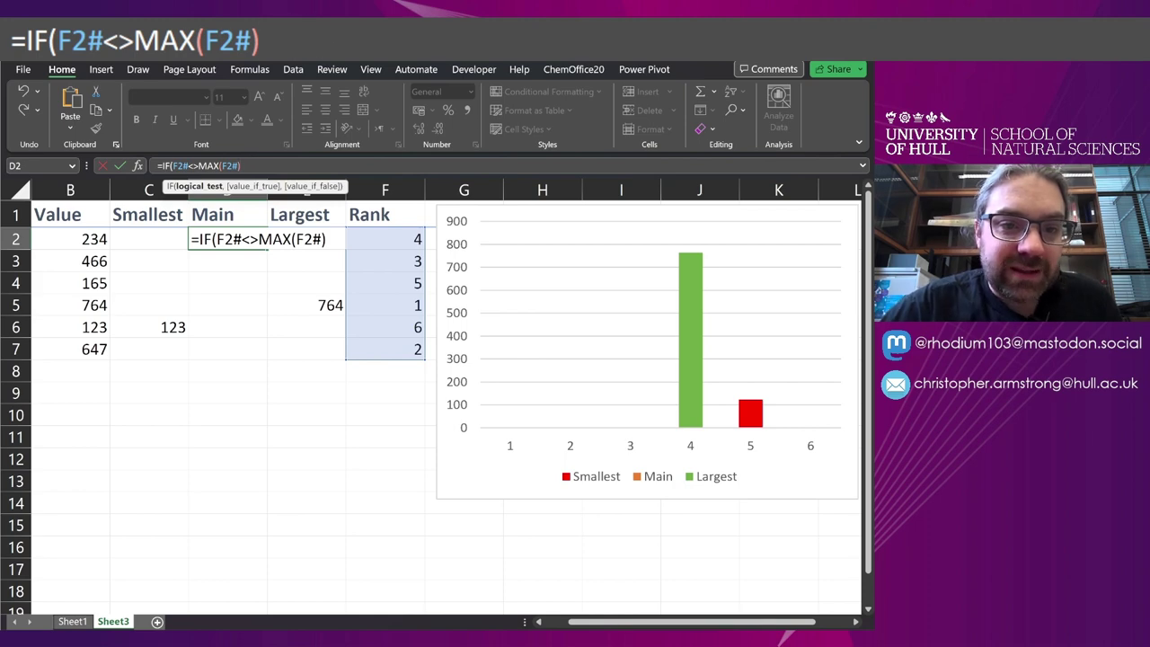
left_click(198, 186)
key("ctrl+c")
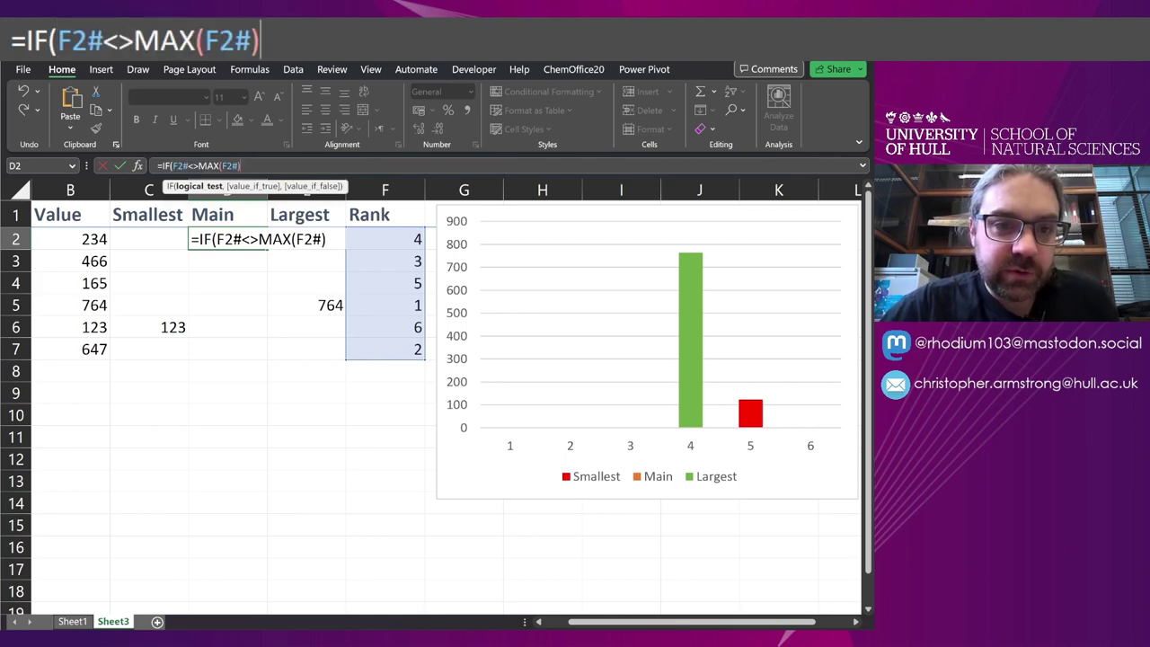
left_click(241, 166)
Add a second F2#<>MIN(F2#) condition and an AND( wrapper to D2's formula
key("ctrl+v")
double_click(277, 165)
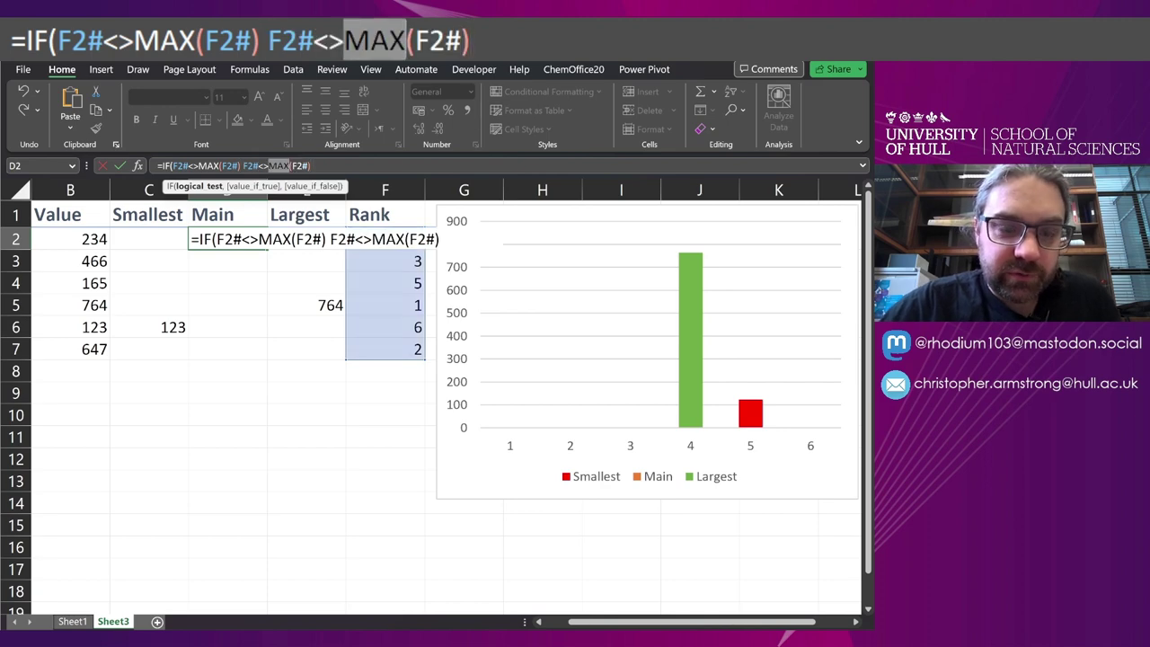
type("MIN")
key("End")
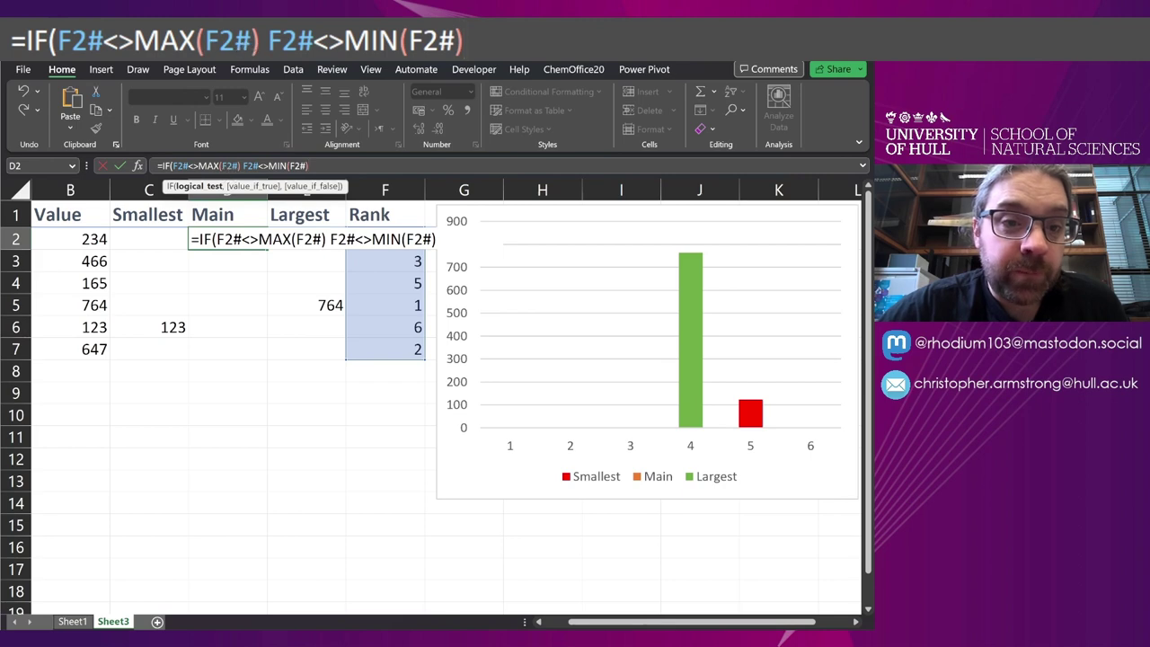
type("AND*")
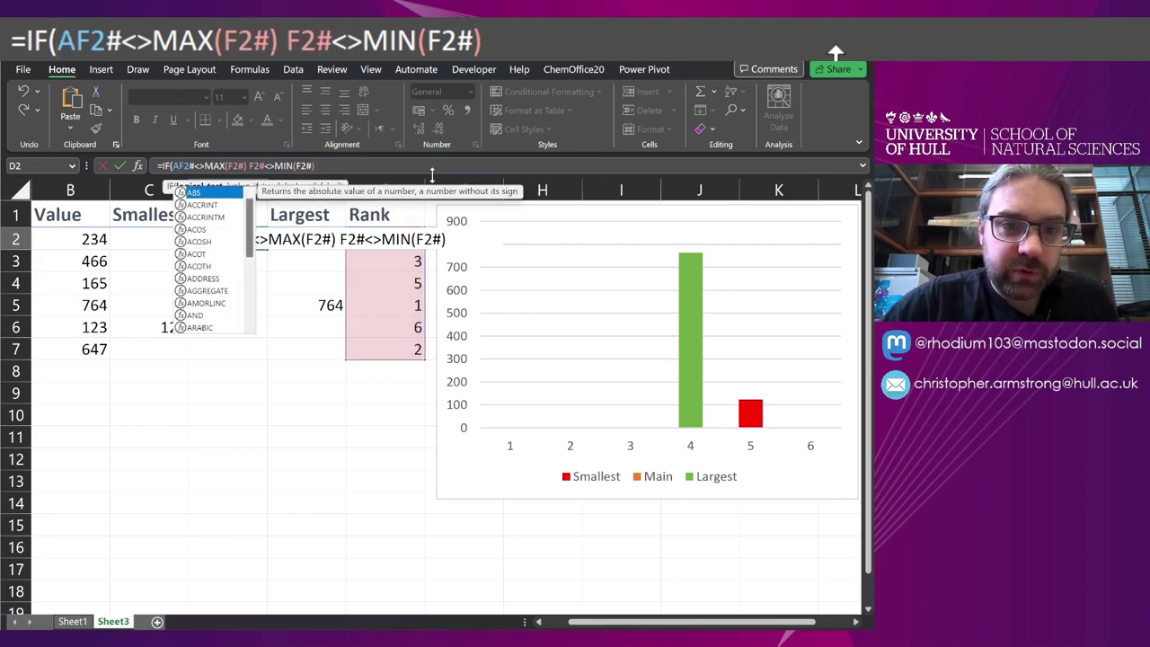
key("BackSpace")
type("(")
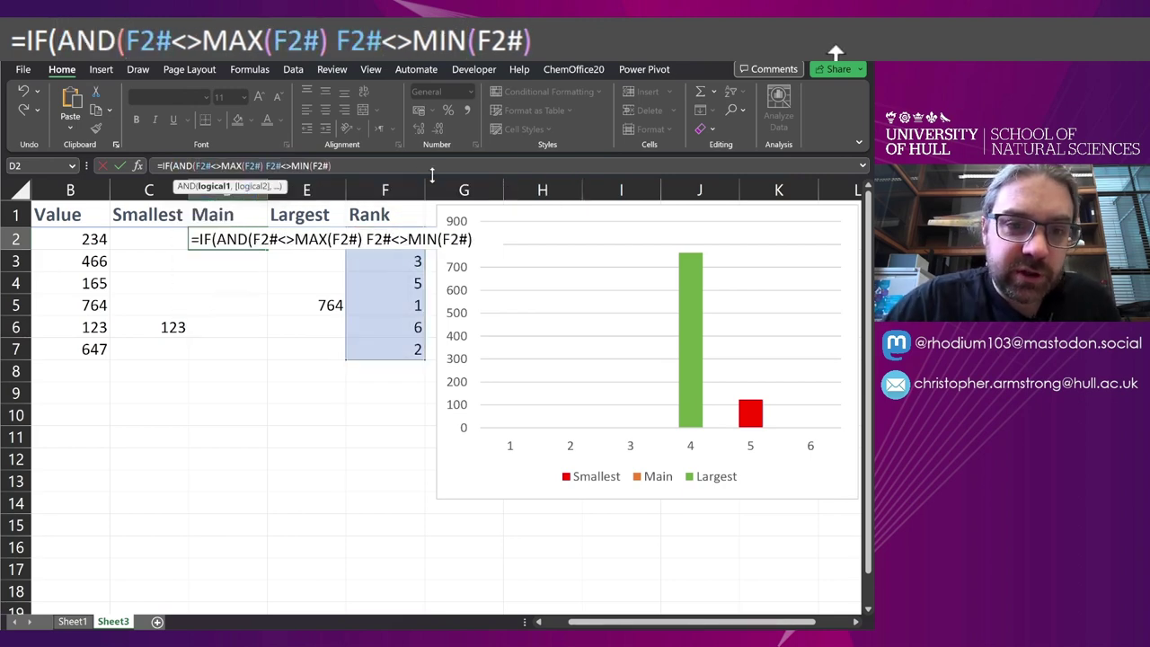
key("Delete")
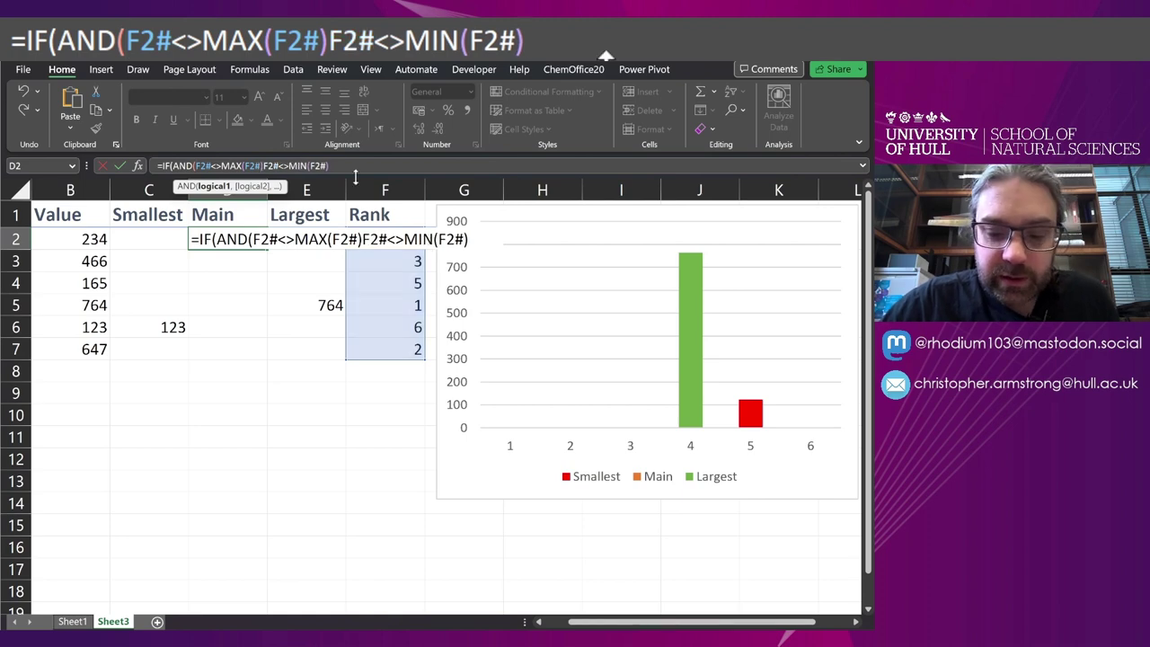
Add closing parentheses, dismiss the parenthesis warnings, and remove AND( from D2's formula
type(",")
type(")")
key("Return")
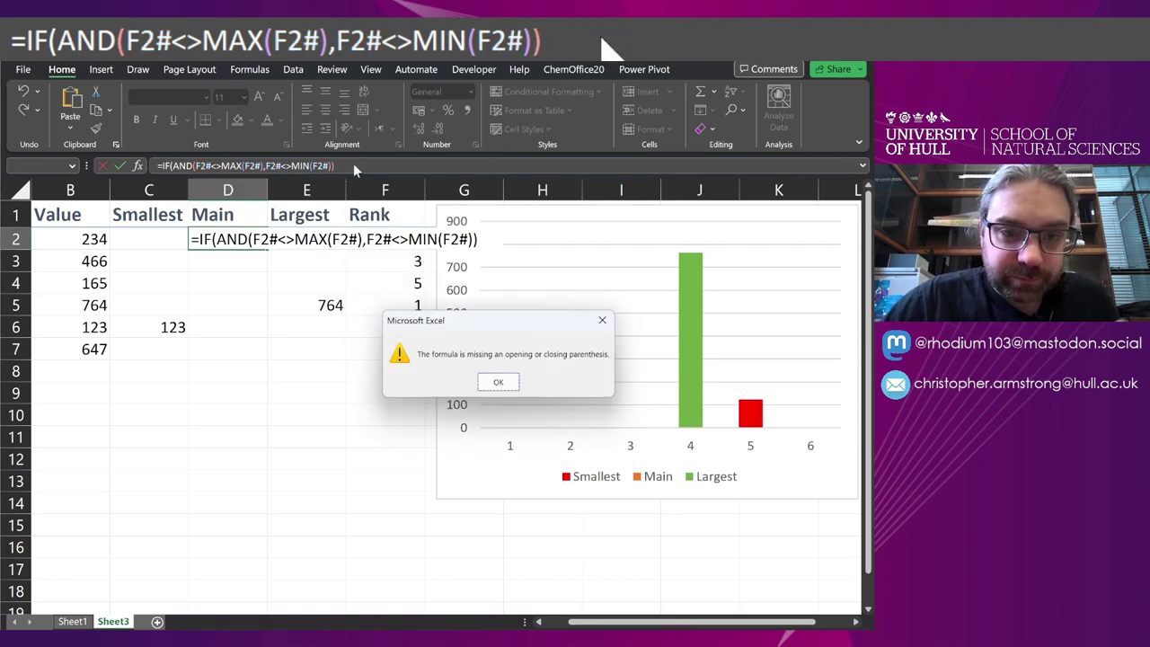
key("Return")
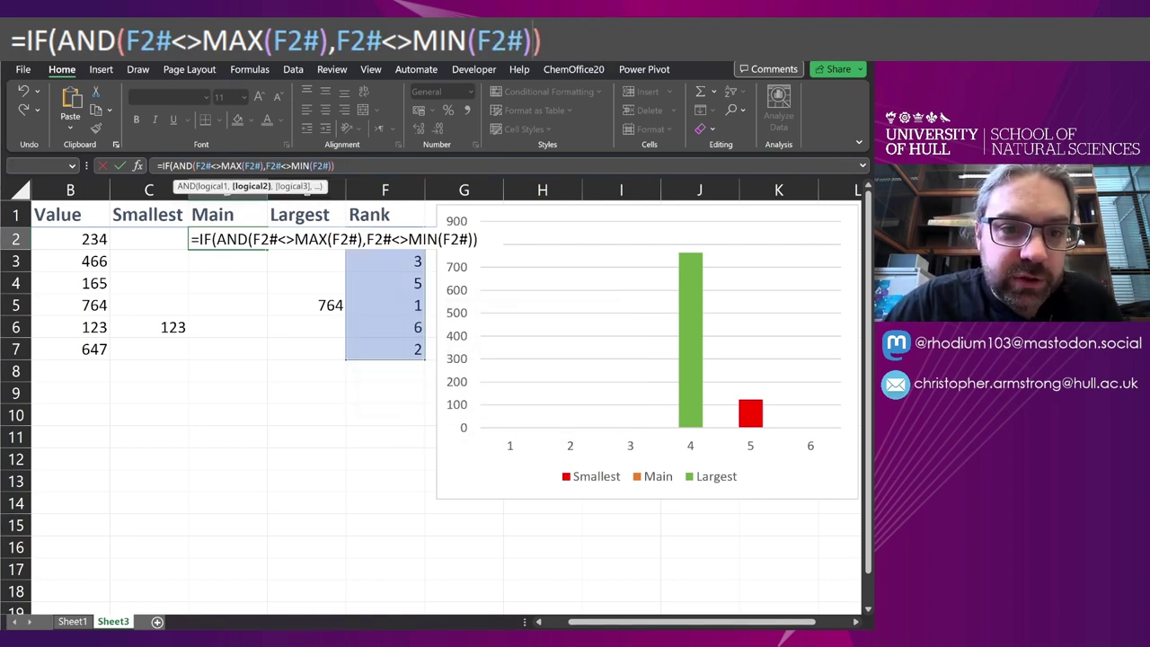
type(")")
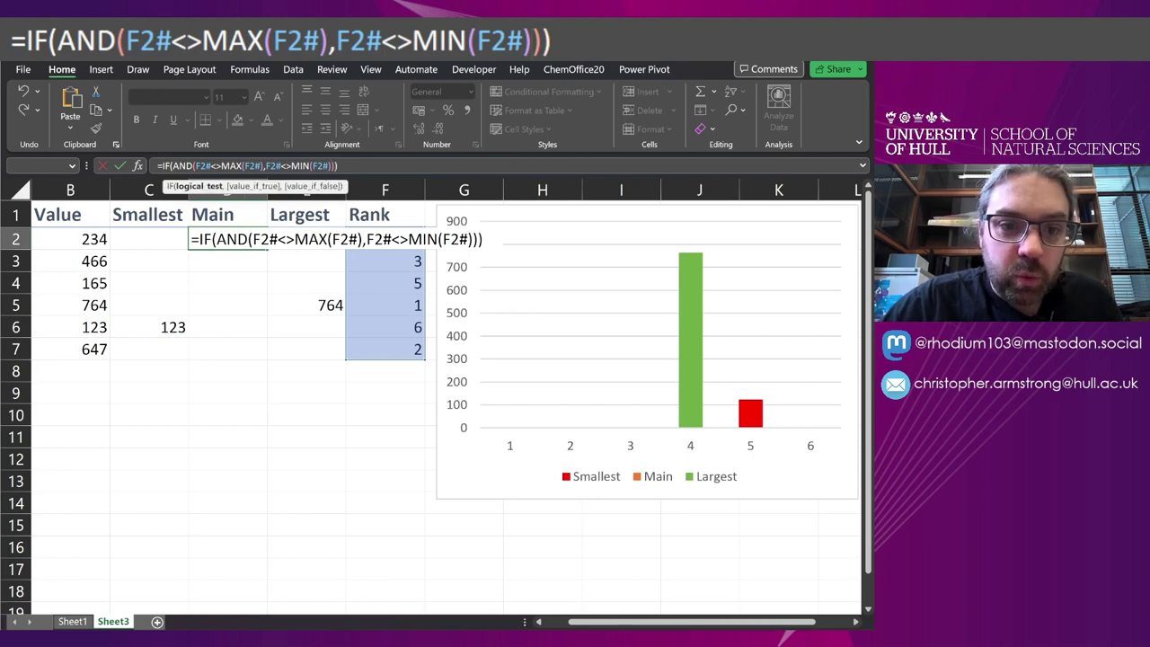
key("Return")
left_click(473, 424)
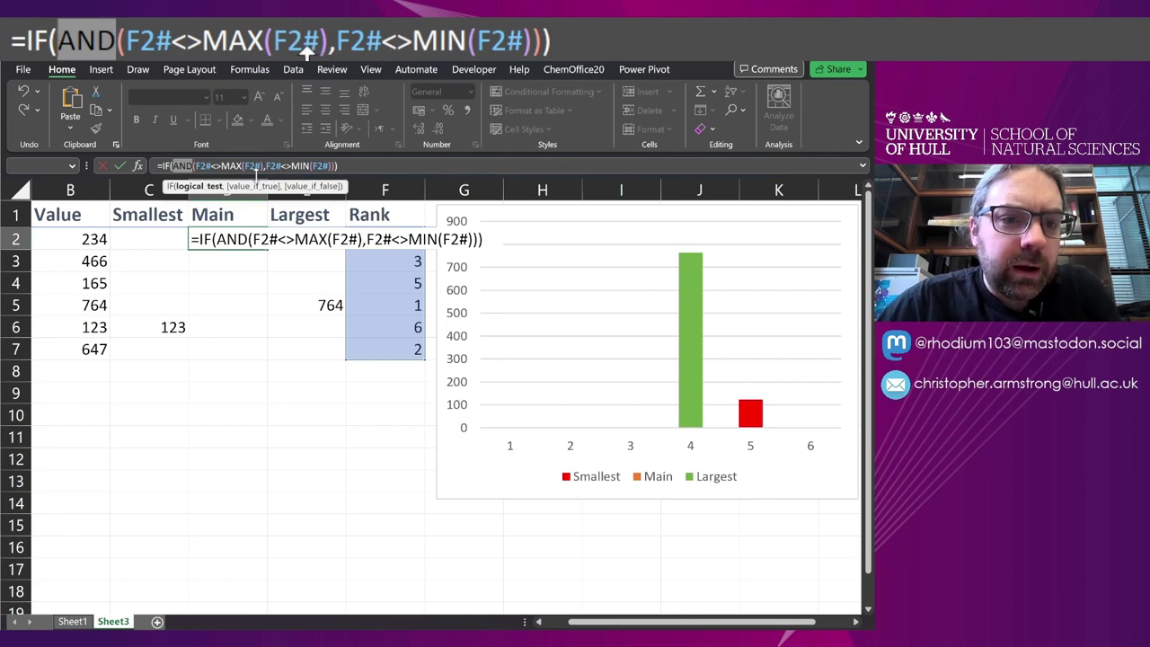
key("Delete")
key("Delete")
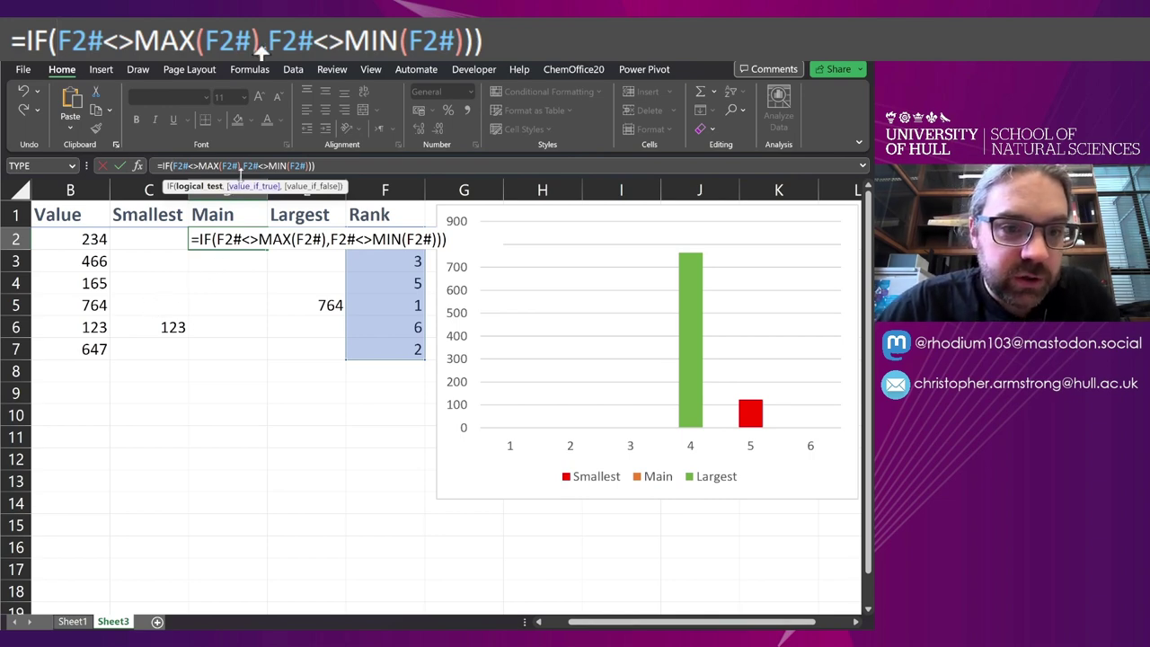
Rewrite the conditions as (F2#<>MAX(F2#))*(F2#<>MIN(F2#)) in D2
type("(F2#")
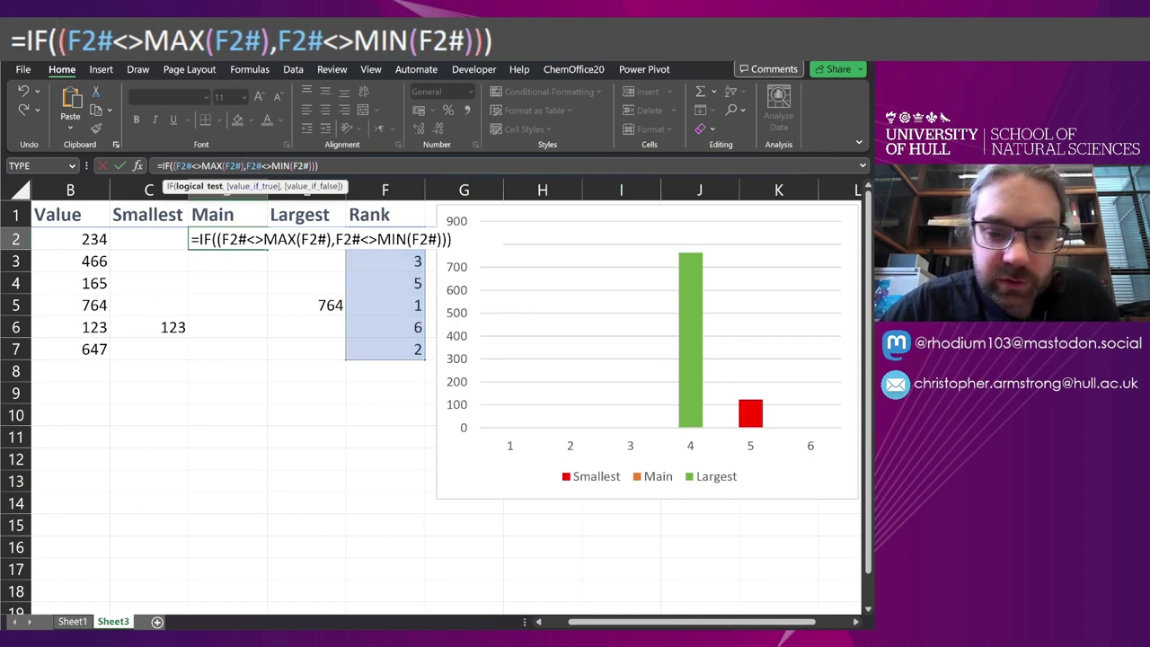
type(")")
key("Delete")
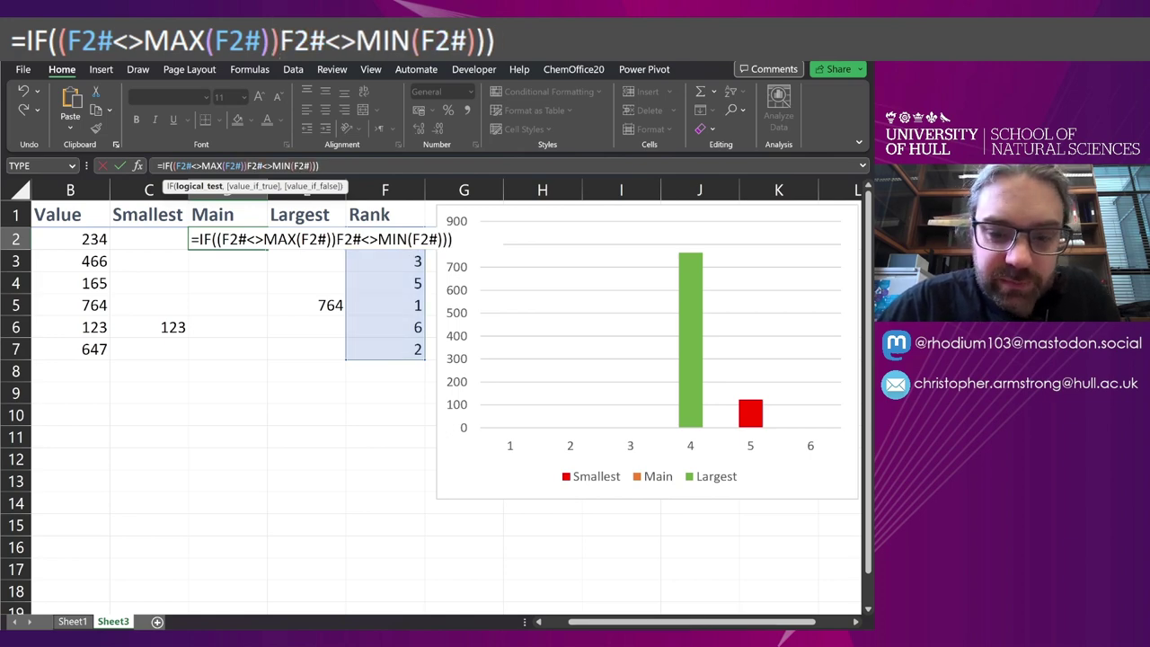
type("(")
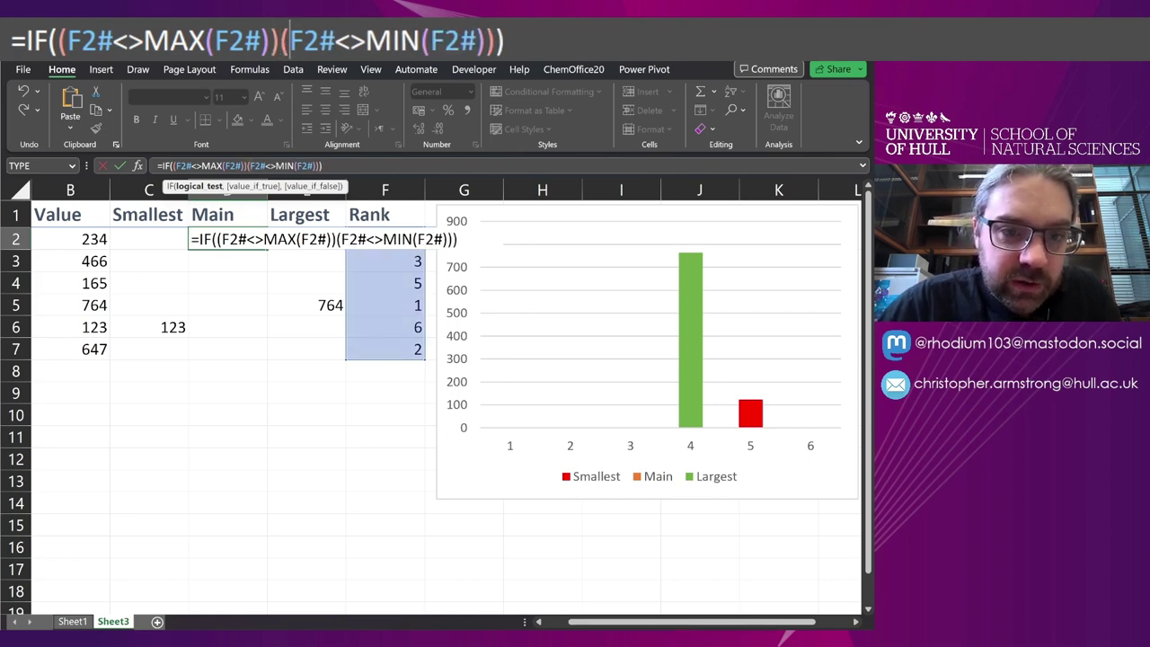
key("Left")
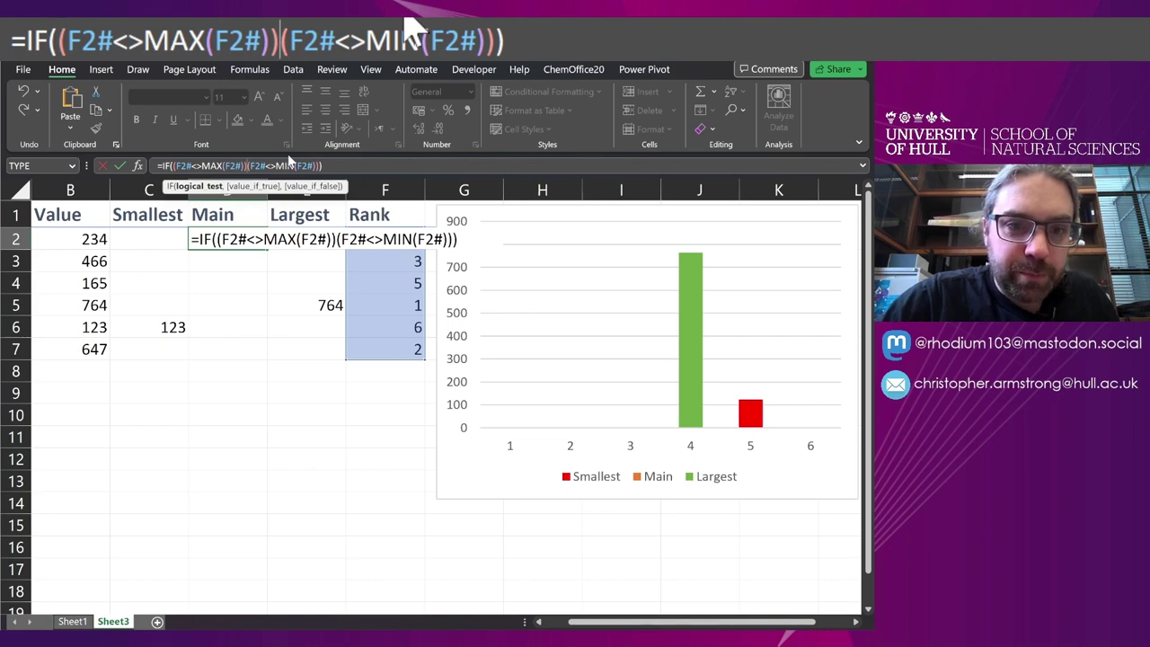
type("*")
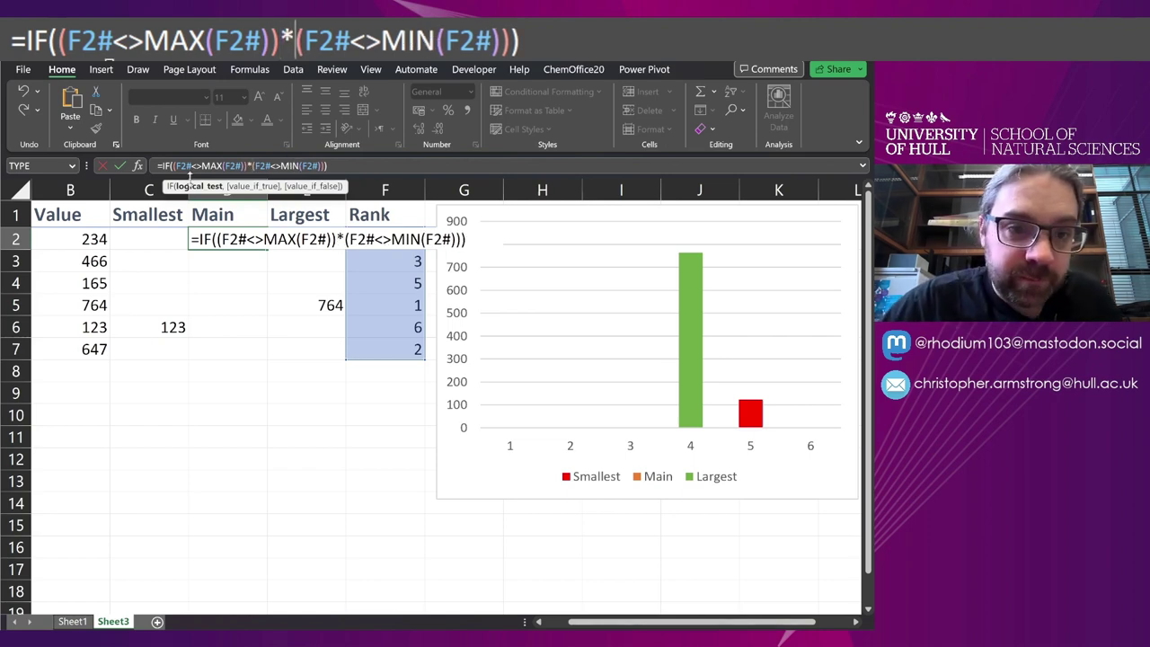
left_click_drag(175, 166, 244, 166)
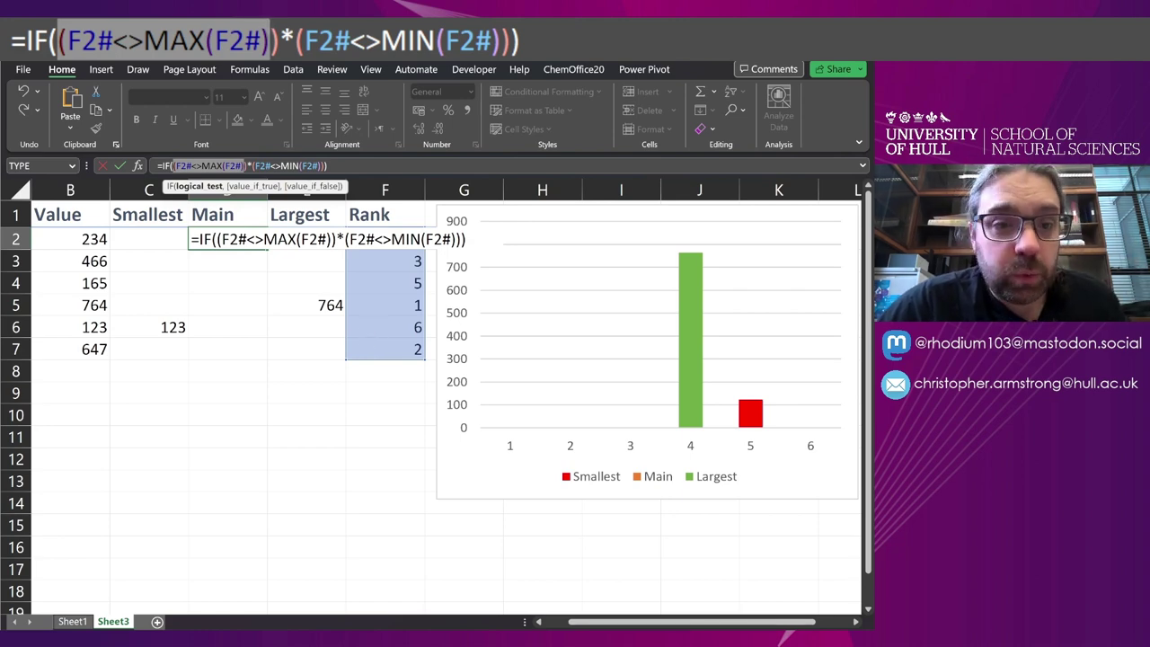
left_click_drag(253, 165, 322, 166)
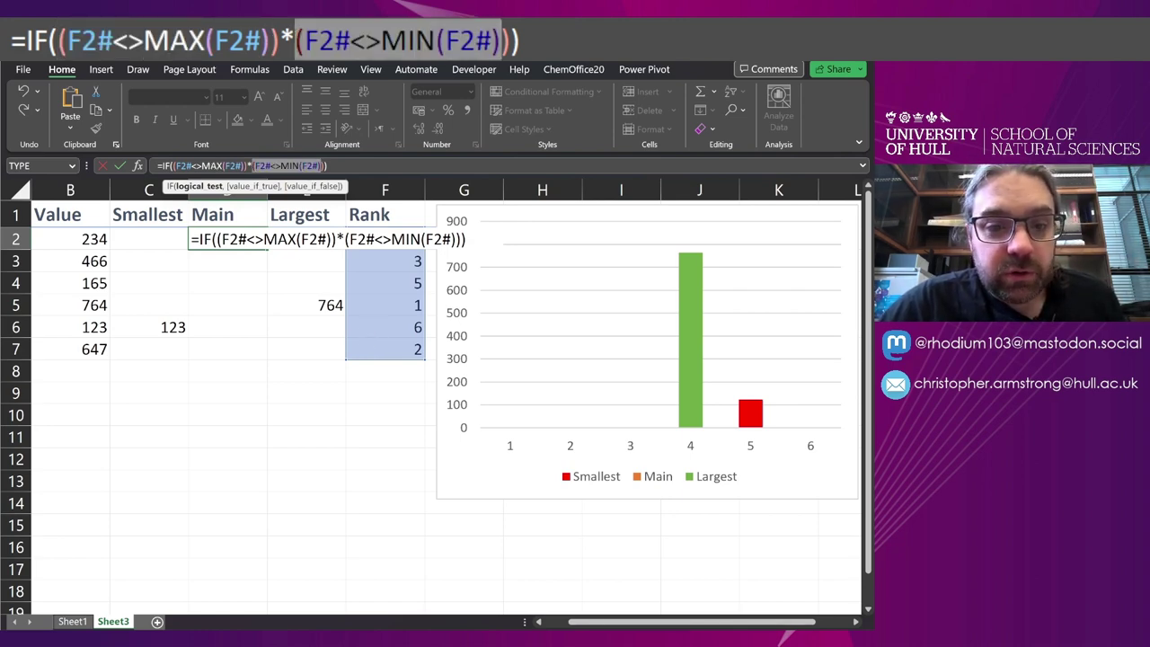
left_click(328, 165)
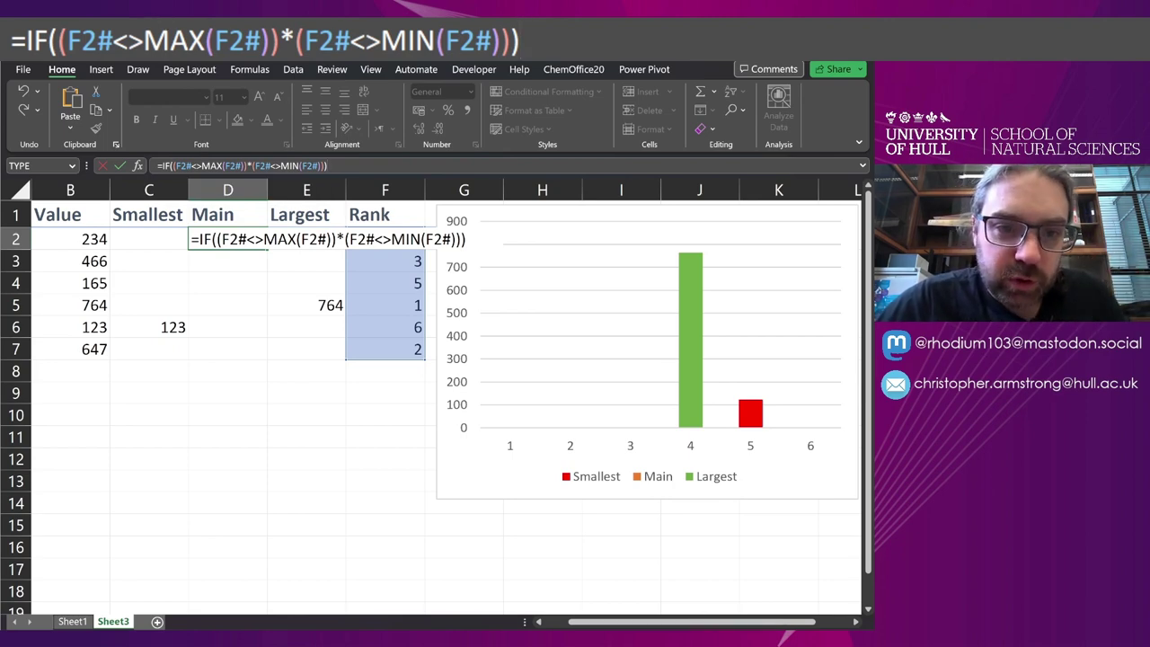
Finish the formula with B2:B7 as the true value and "" otherwise, then commit it
key("BackSpace")
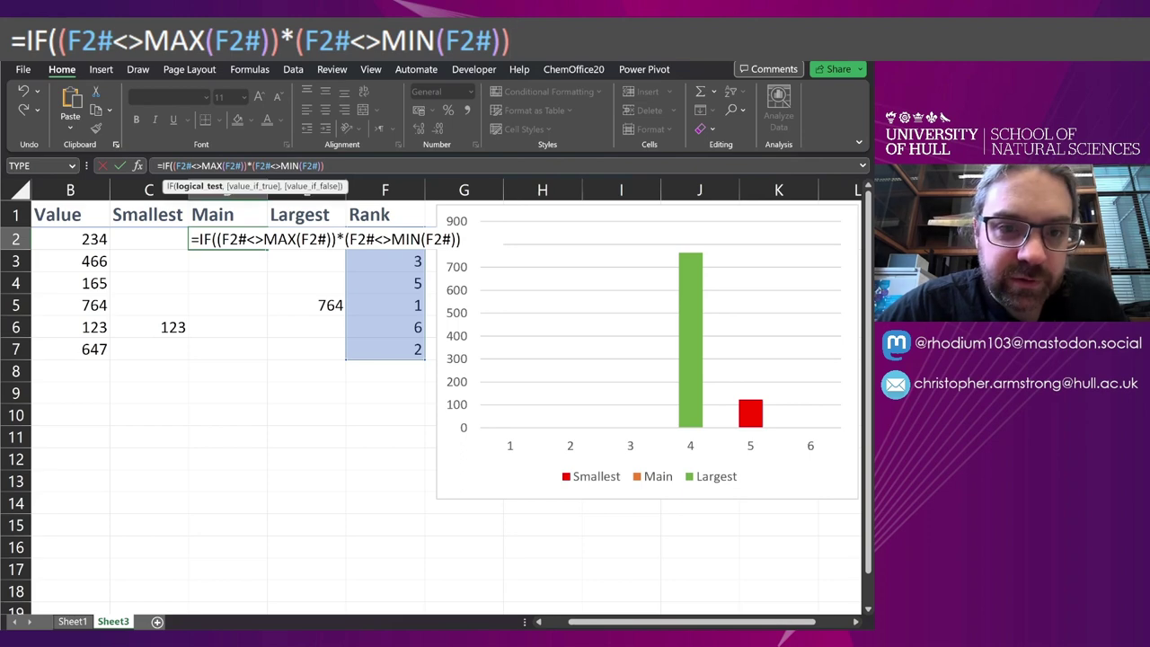
type(",")
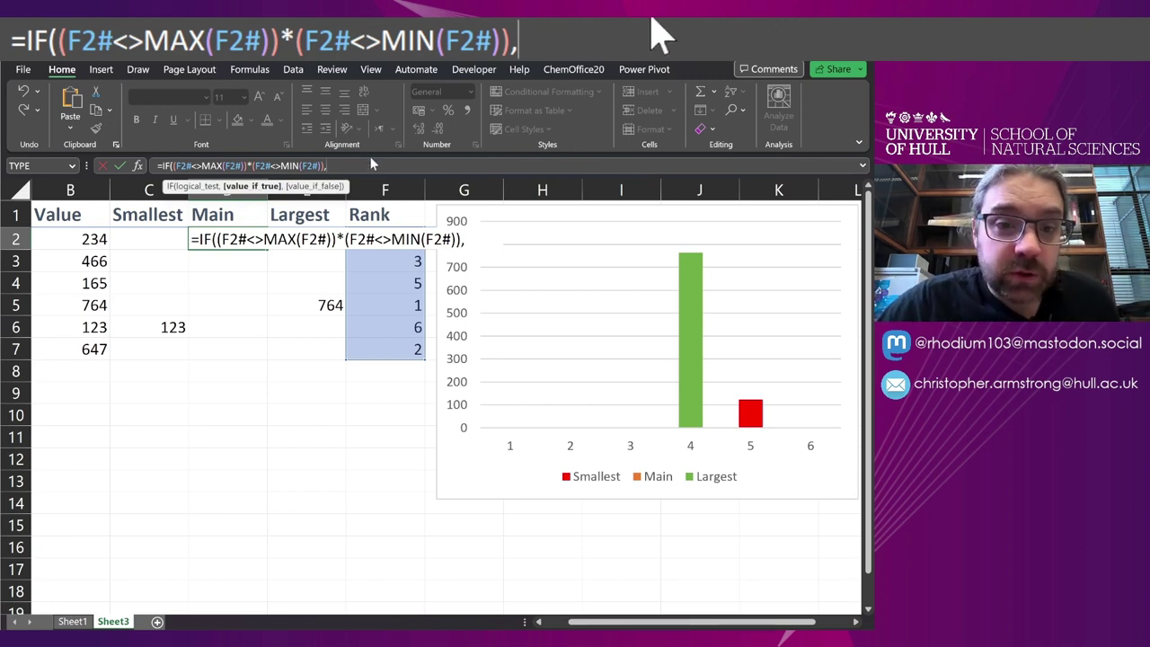
left_click_drag(94, 235, 85, 351)
type(",\"\"")
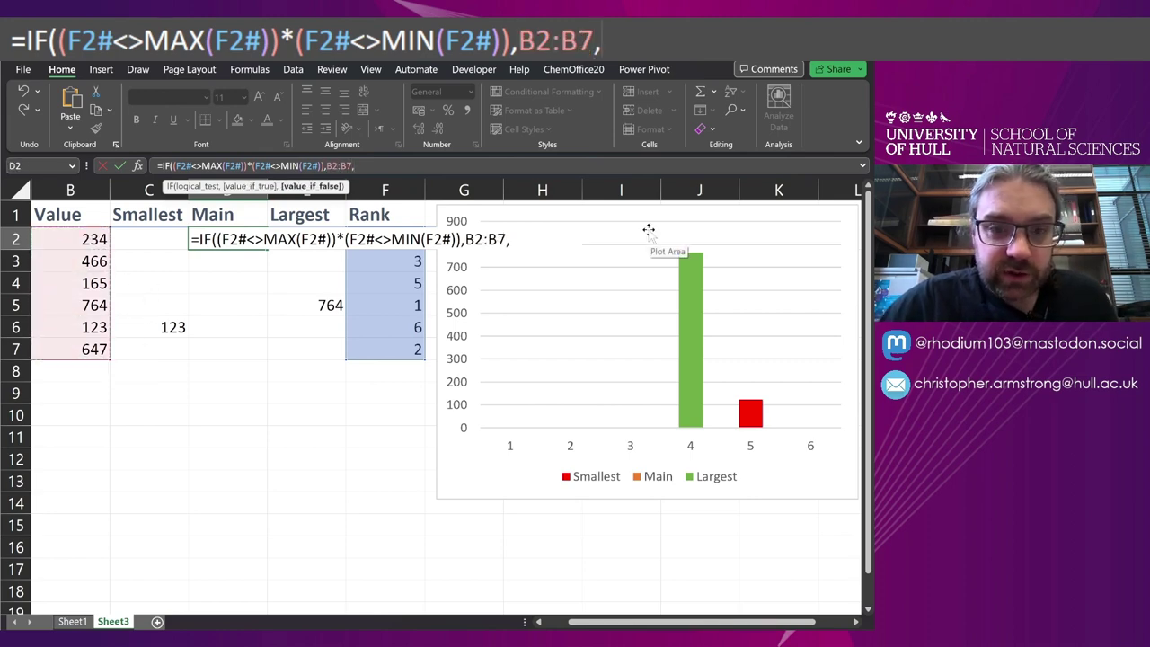
type(")")
key("Return")
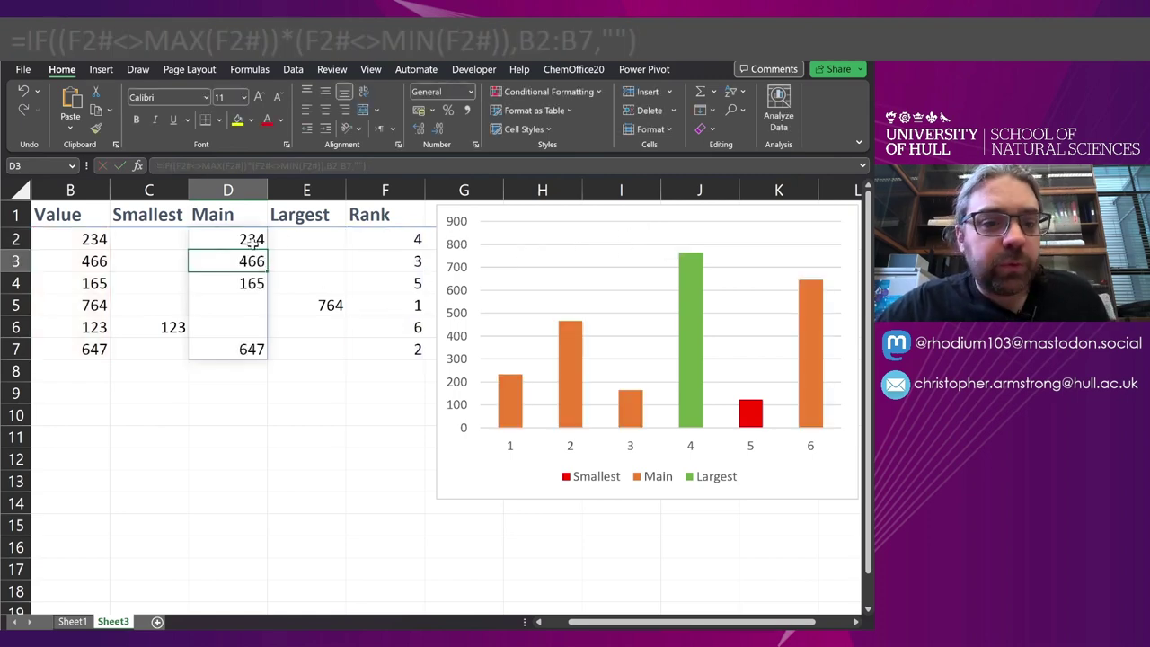
left_click(251, 239)
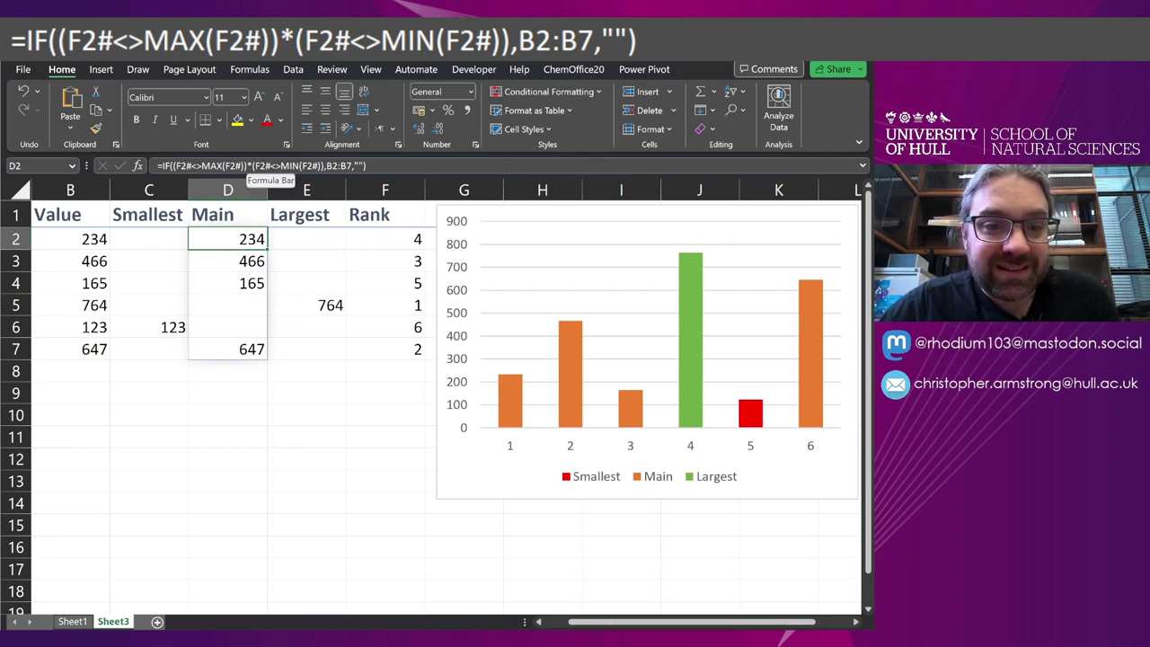
Select the chart to view its source data ranges
left_click(309, 398)
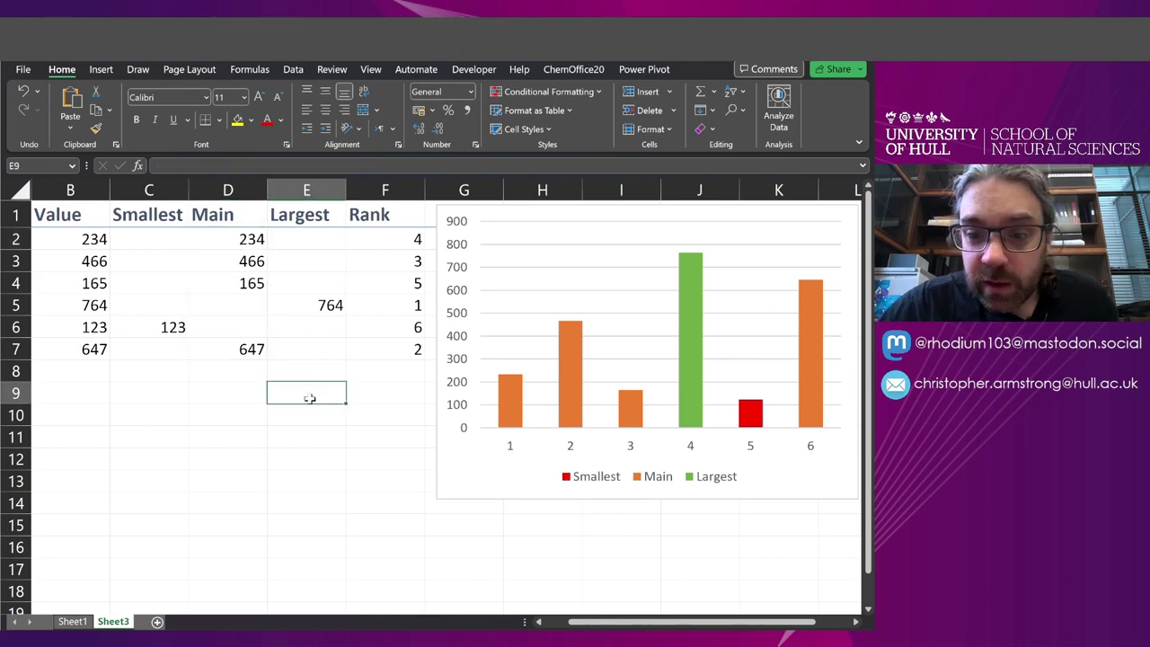
left_click(441, 208)
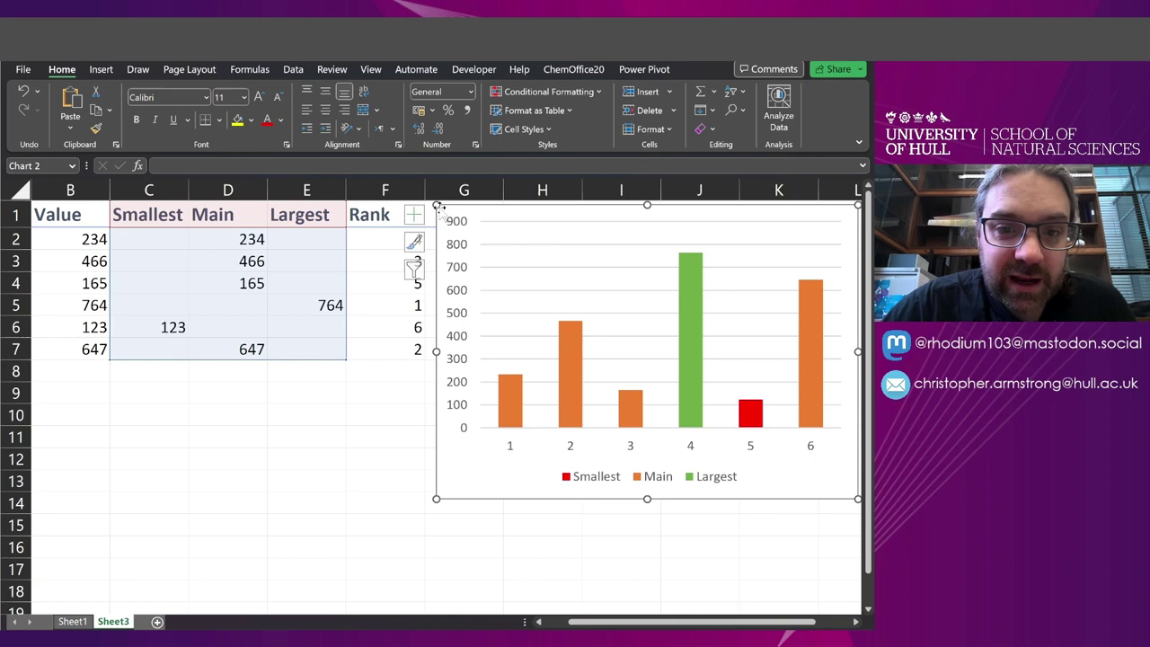
left_click(307, 432)
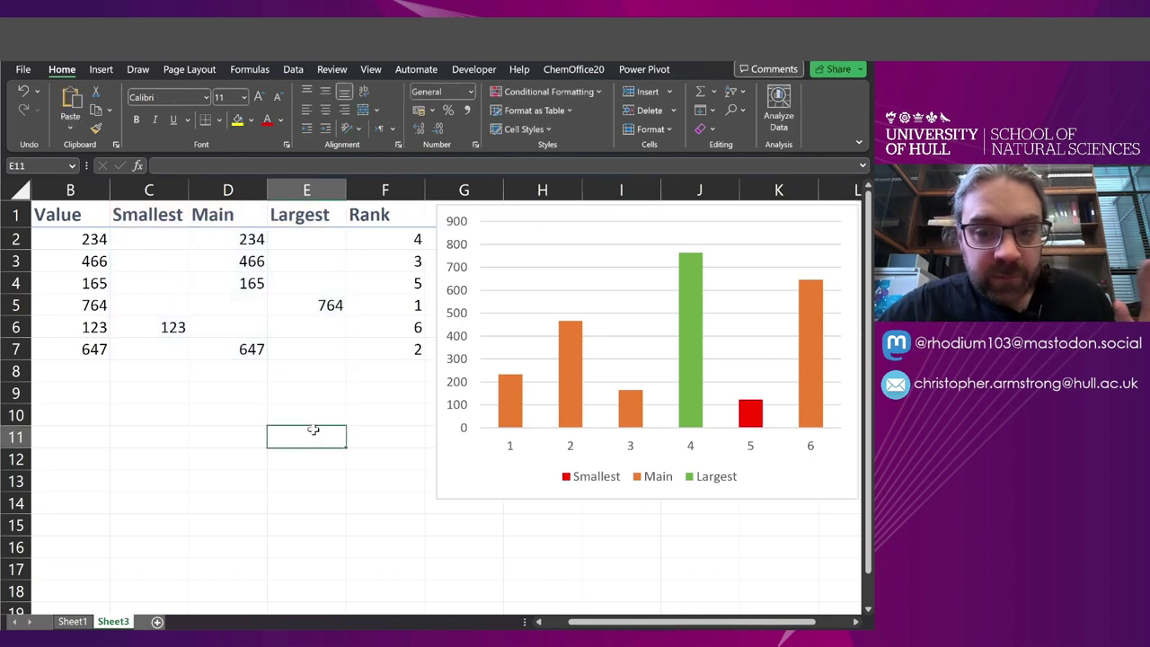
left_click(459, 489)
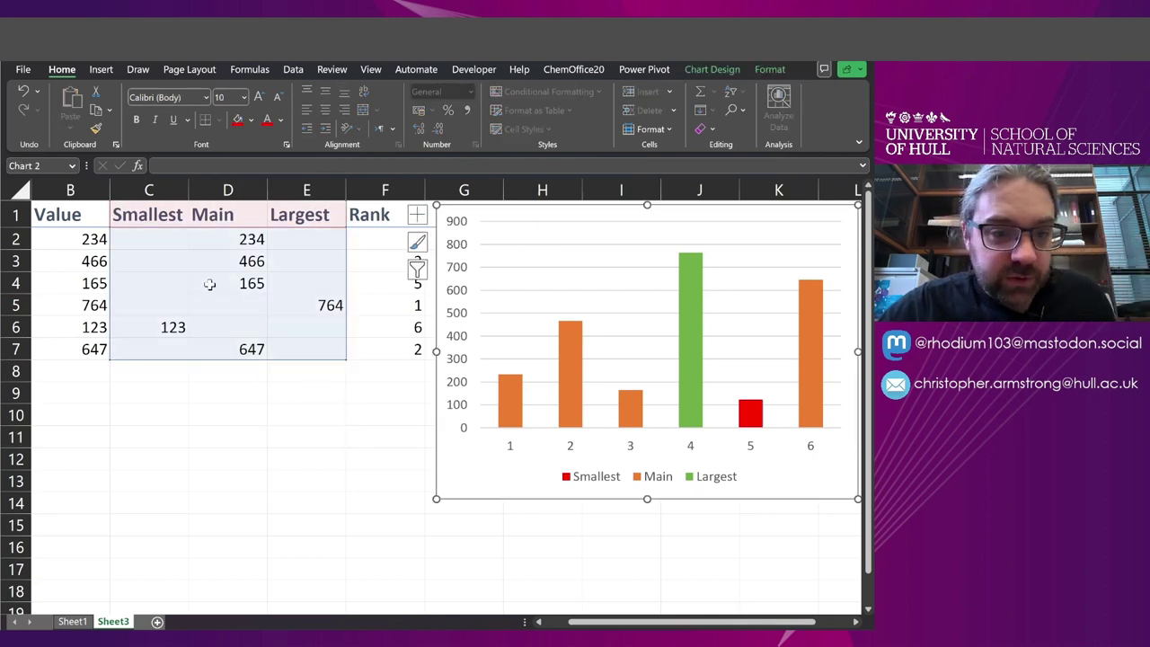
Change B3 to 55 and check the Smallest column's formula
left_click(100, 262)
type("55")
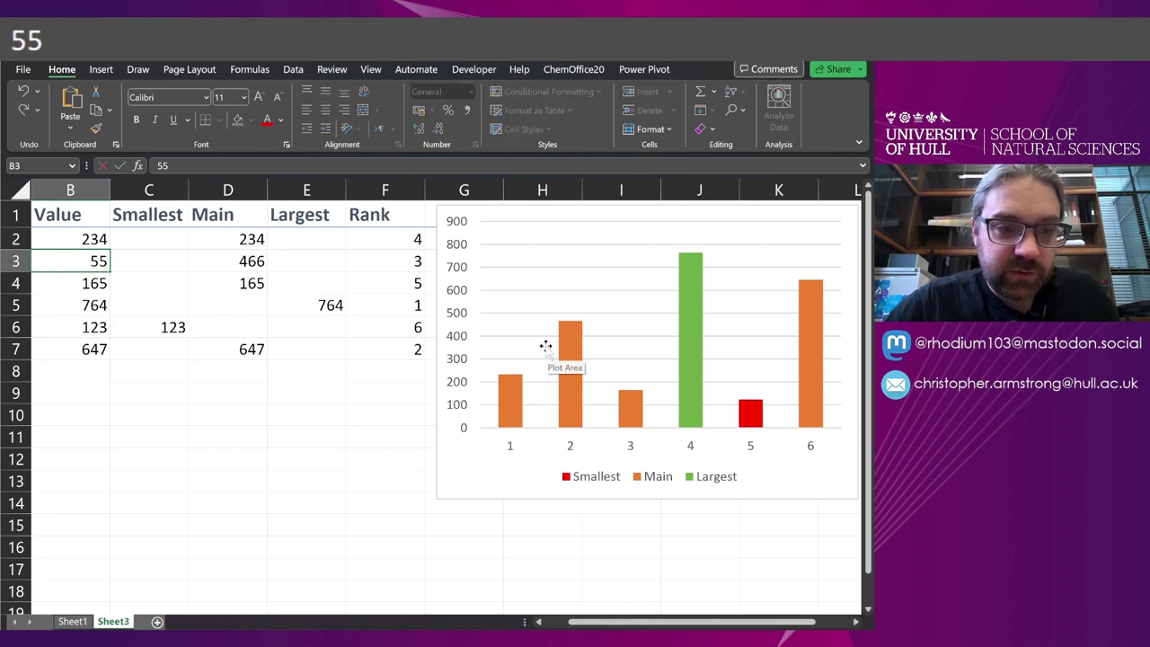
key("Return")
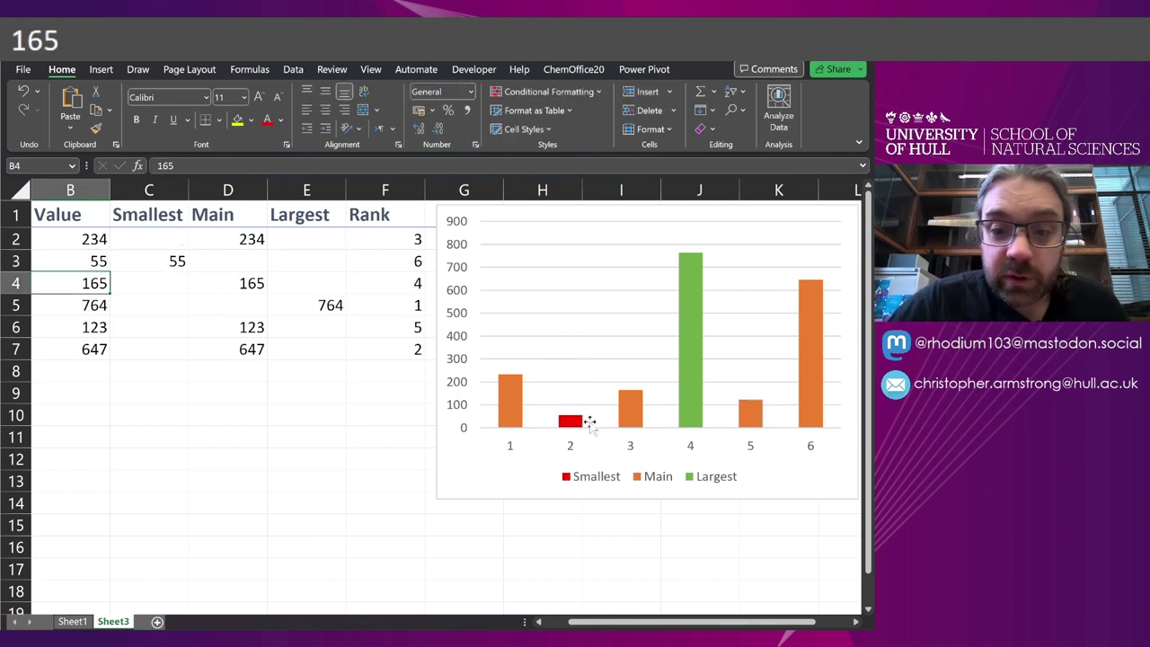
left_click(168, 262)
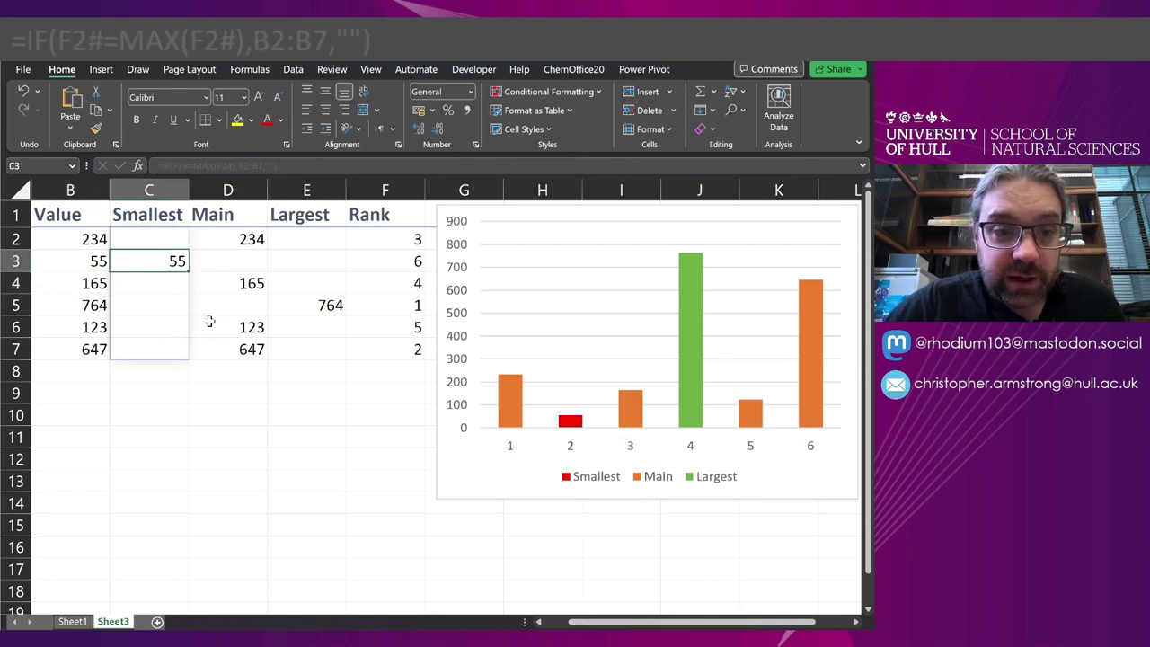
Change B4 to 1000 and inspect the chart's Largest and Smallest series
left_click(86, 286)
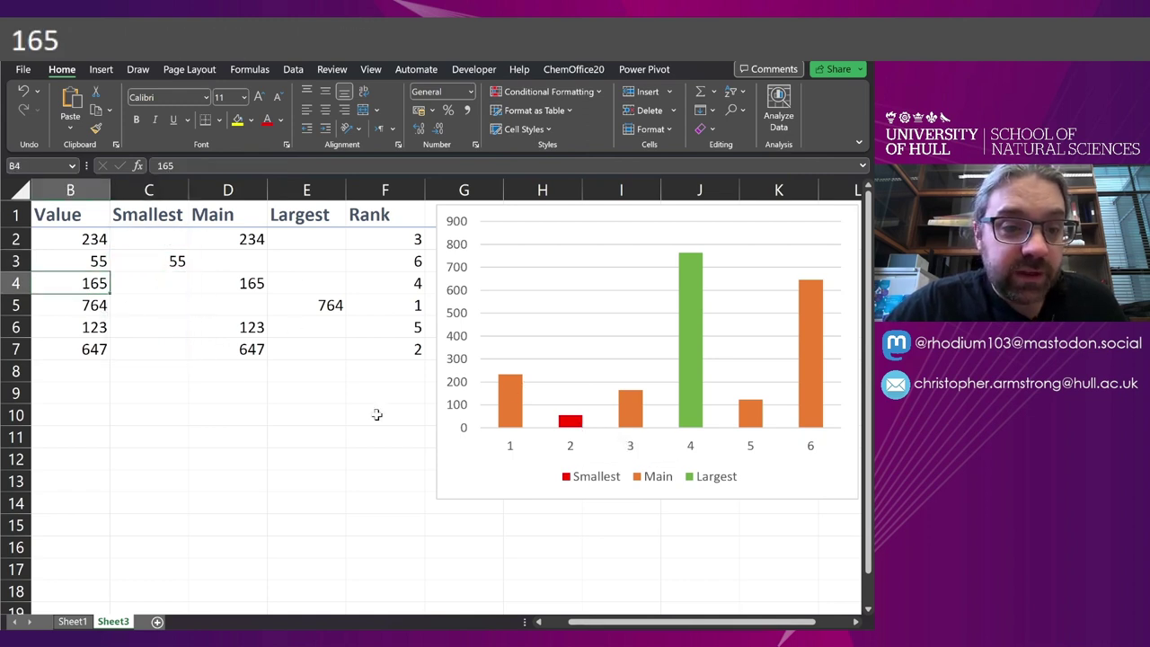
type("1000")
key("Return")
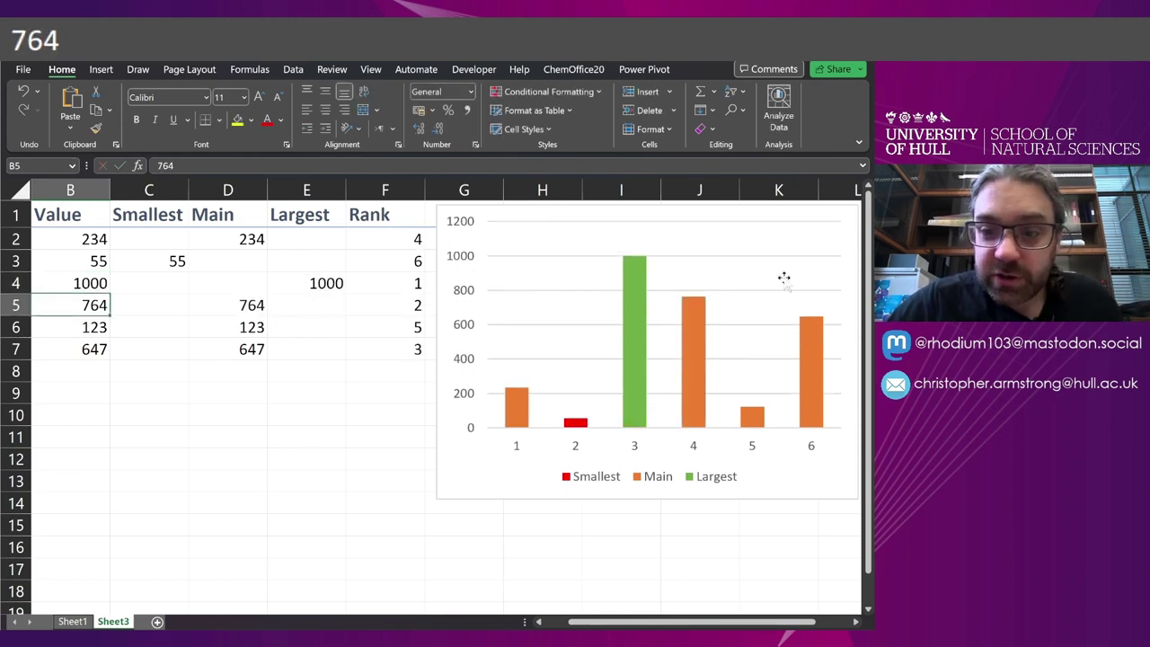
left_click(635, 277)
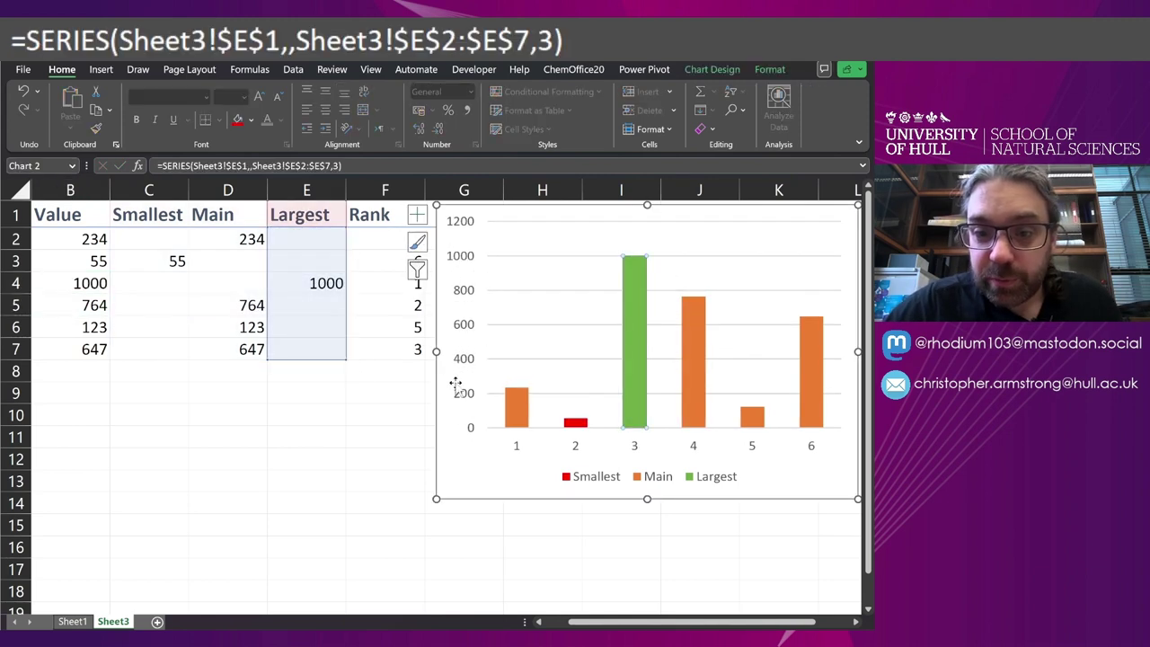
left_click(363, 415)
left_click(575, 422)
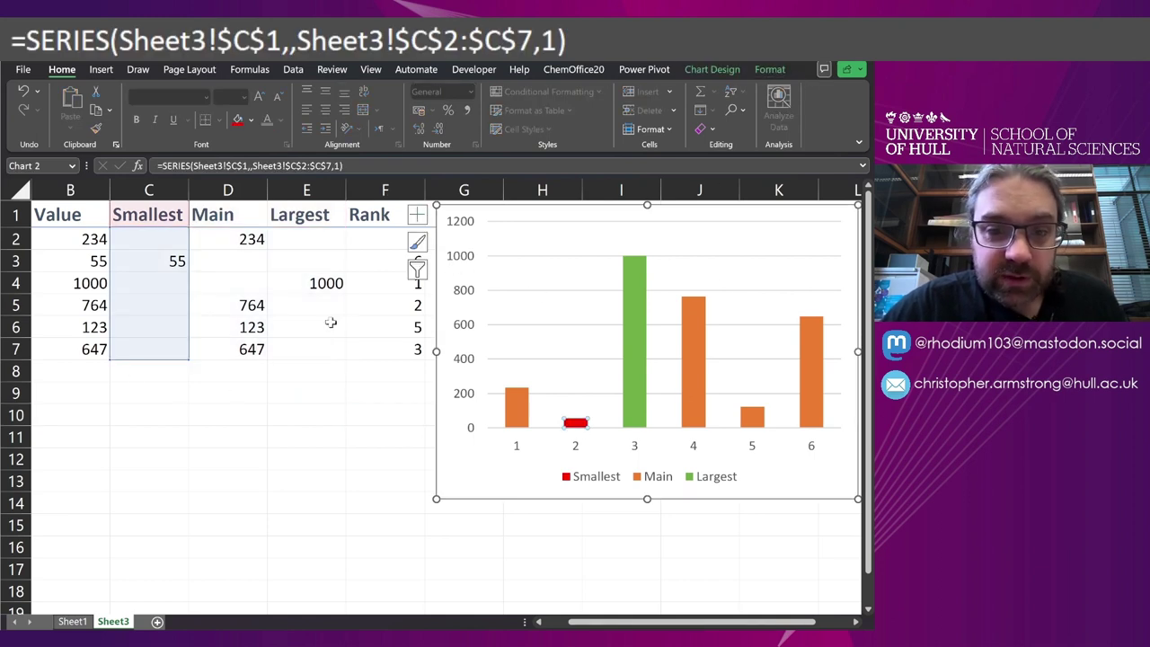
left_click(344, 397)
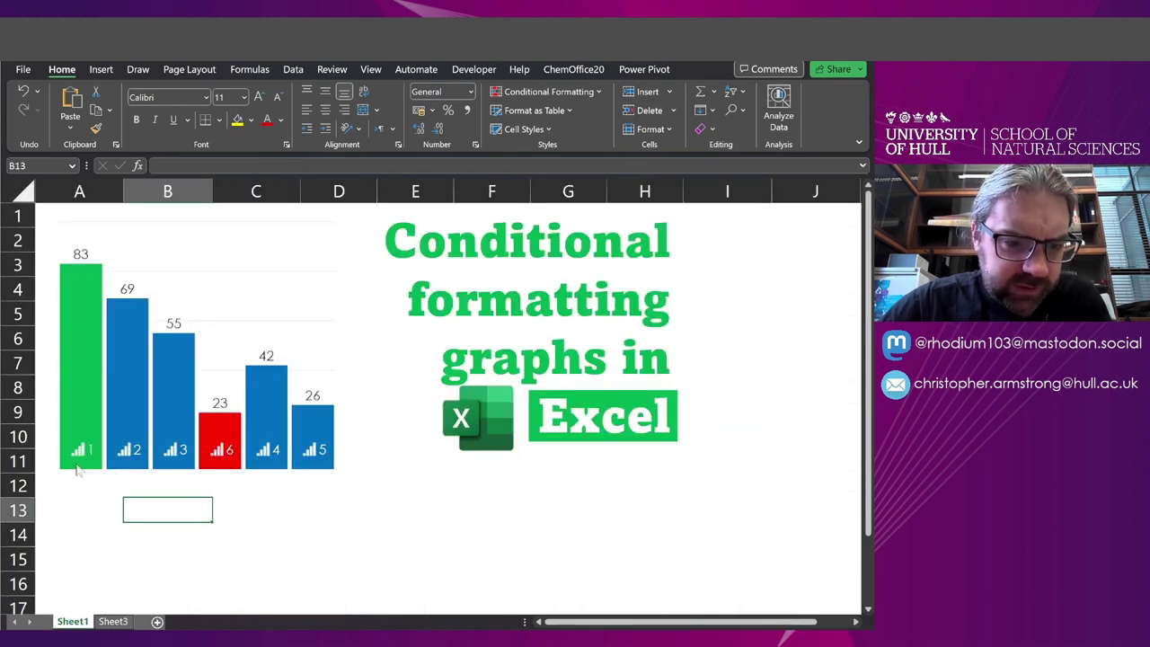
left_click(106, 459)
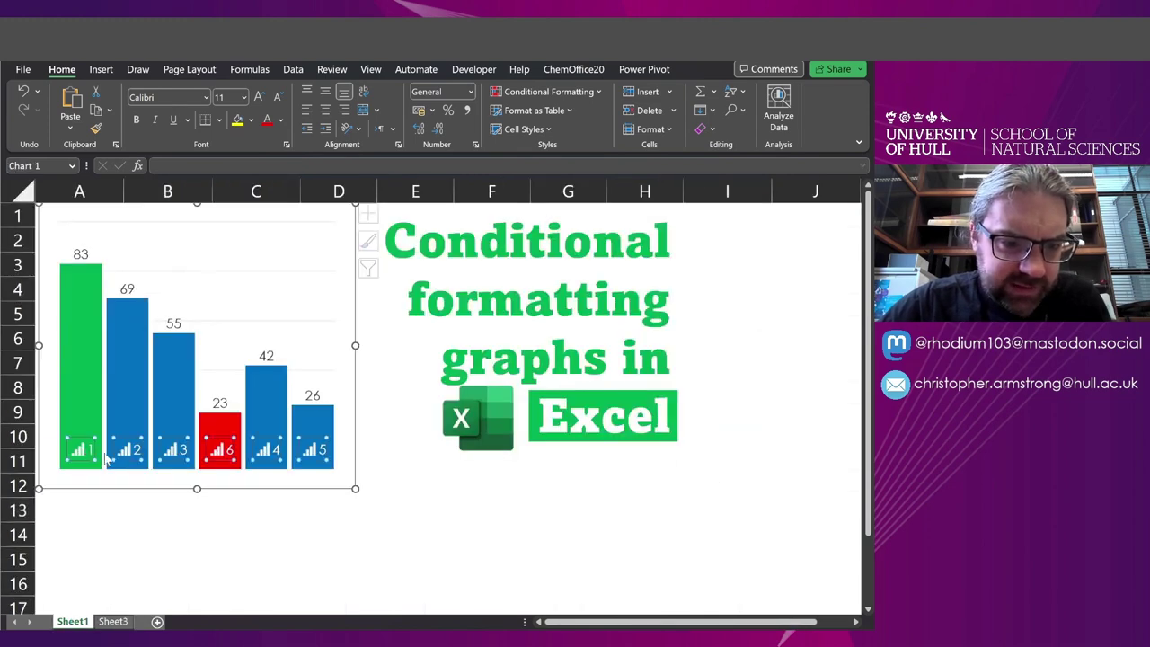
On Sheet3, turn on data labels for the column chart
left_click(113, 621)
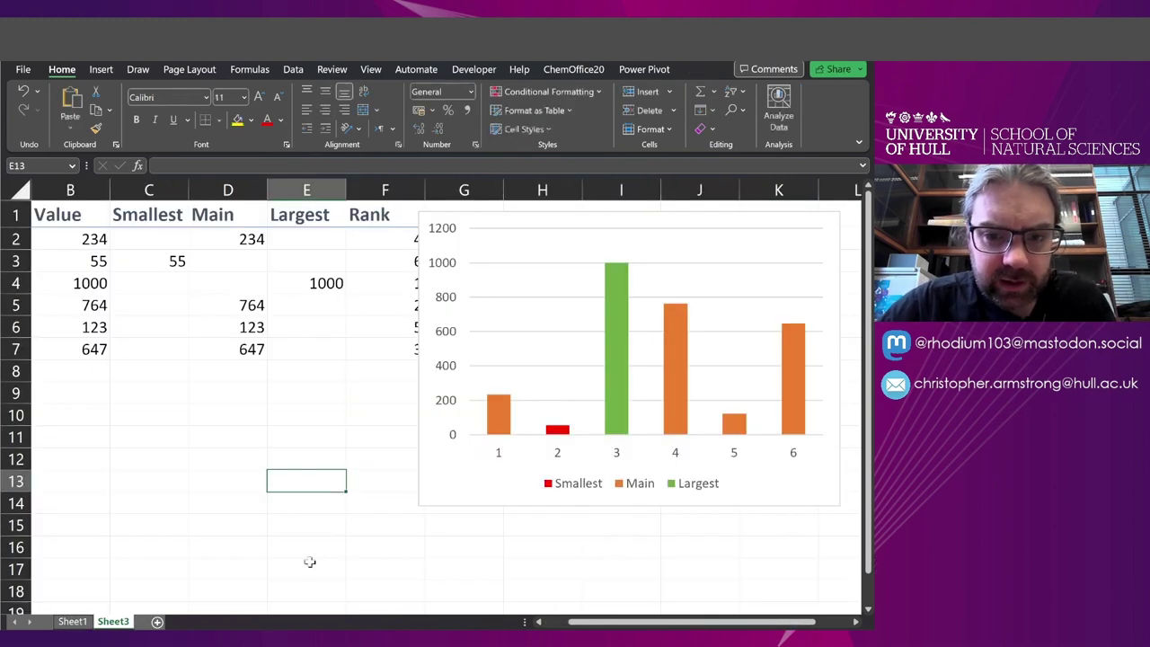
left_click(835, 233)
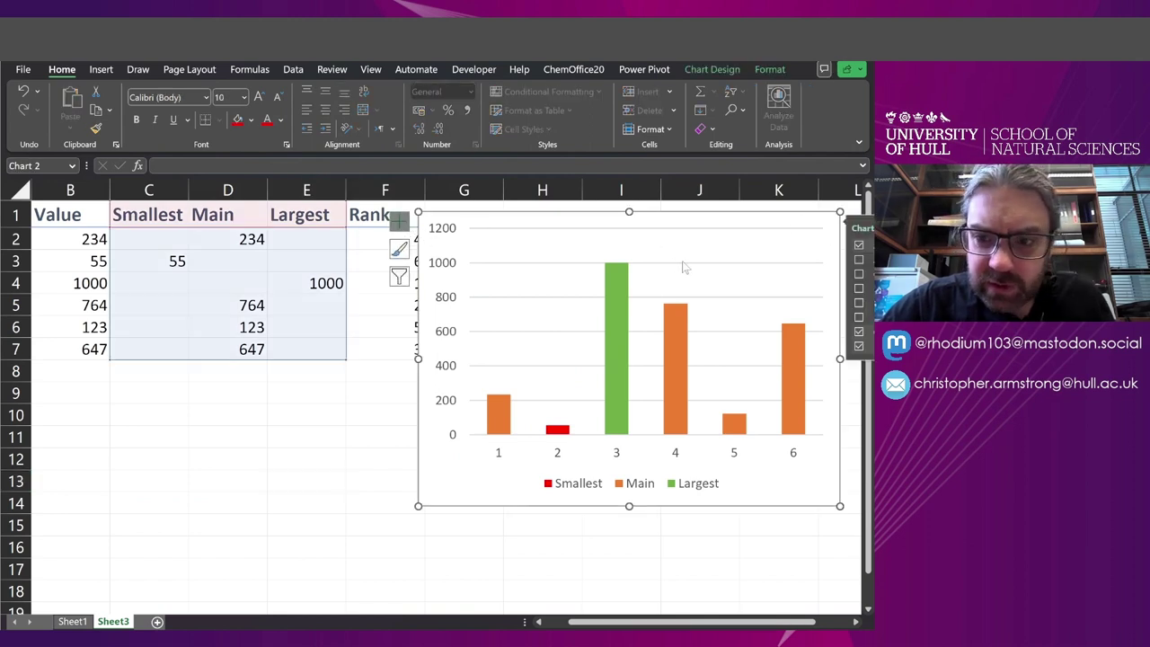
left_click(858, 288)
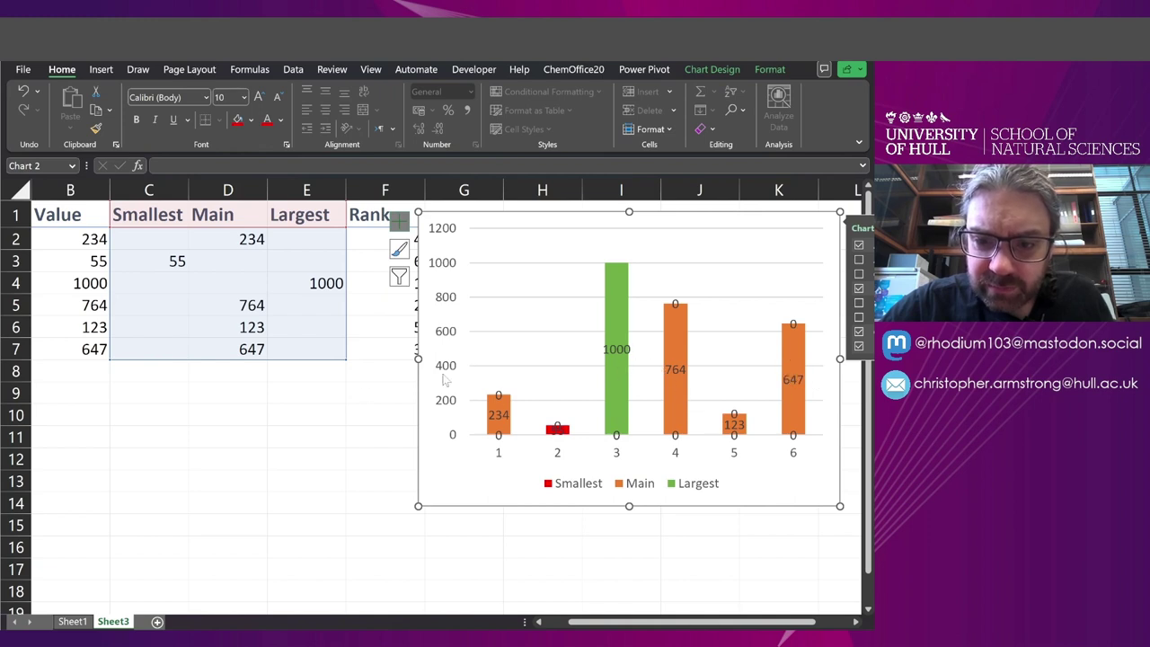
left_click(334, 439)
Delete the chart's data labels and move the chart further right
left_click(676, 306)
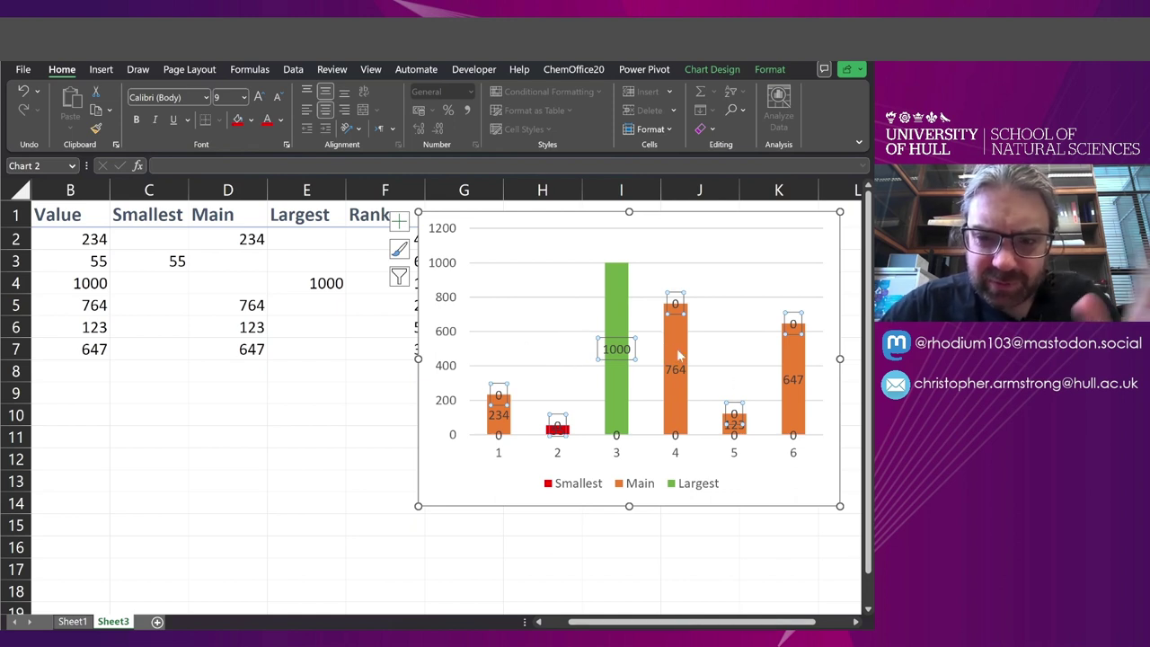
key("Delete")
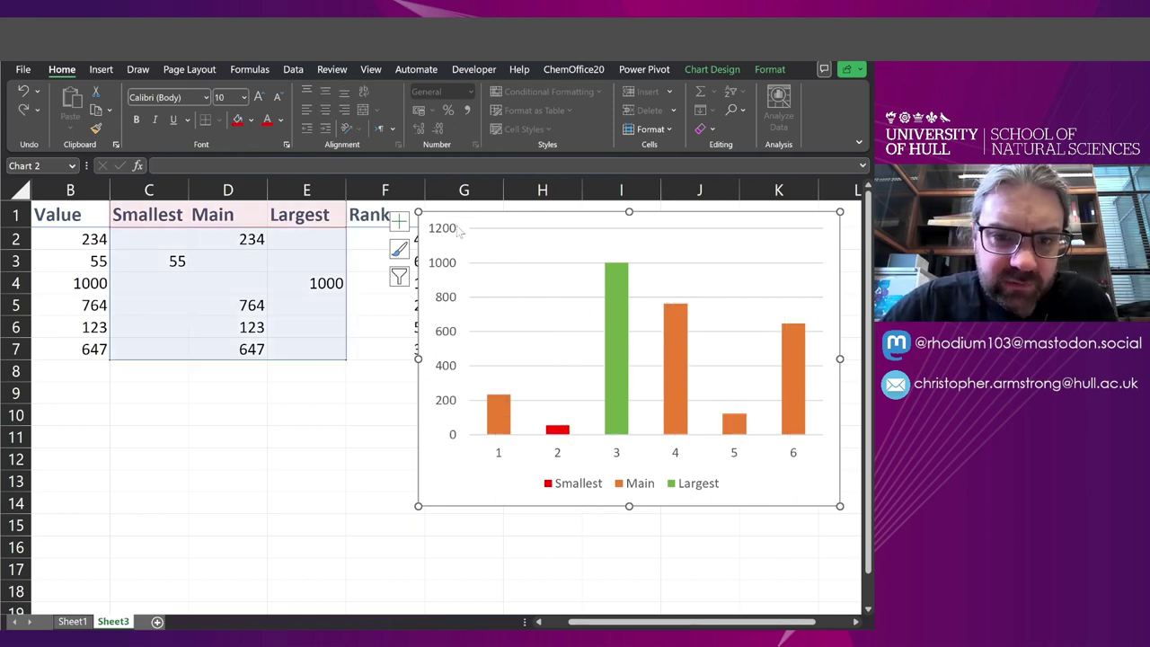
left_click_drag(467, 212, 583, 210)
left_click(485, 240)
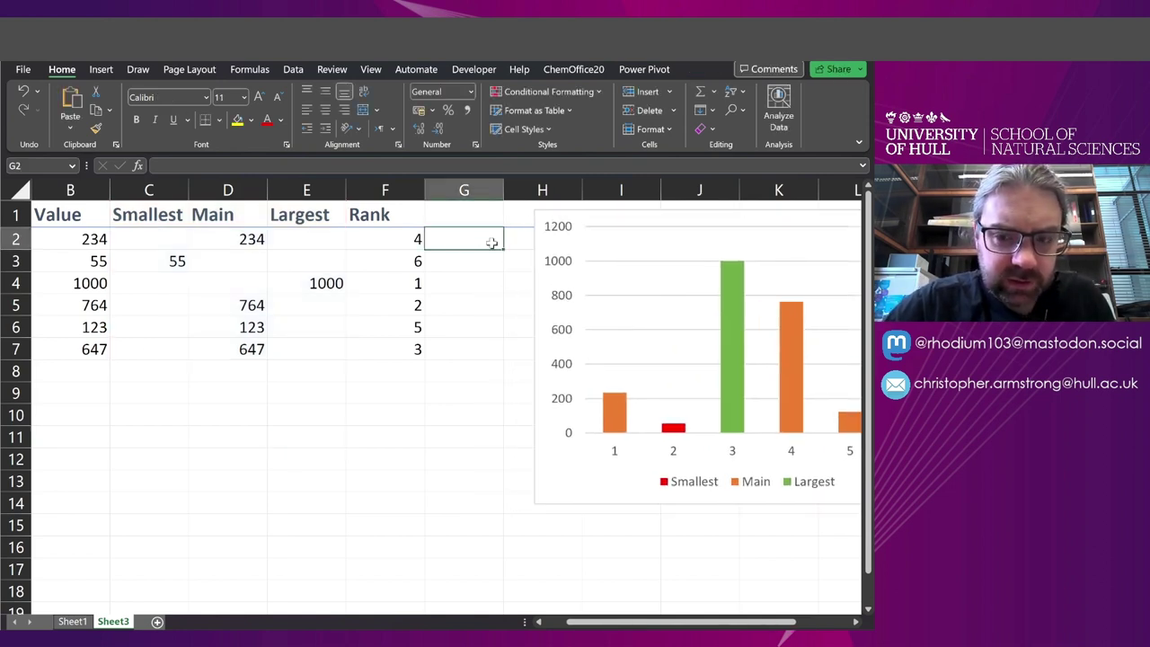
Enter =0.1*MAX(B2:B7) in G2
type("=")
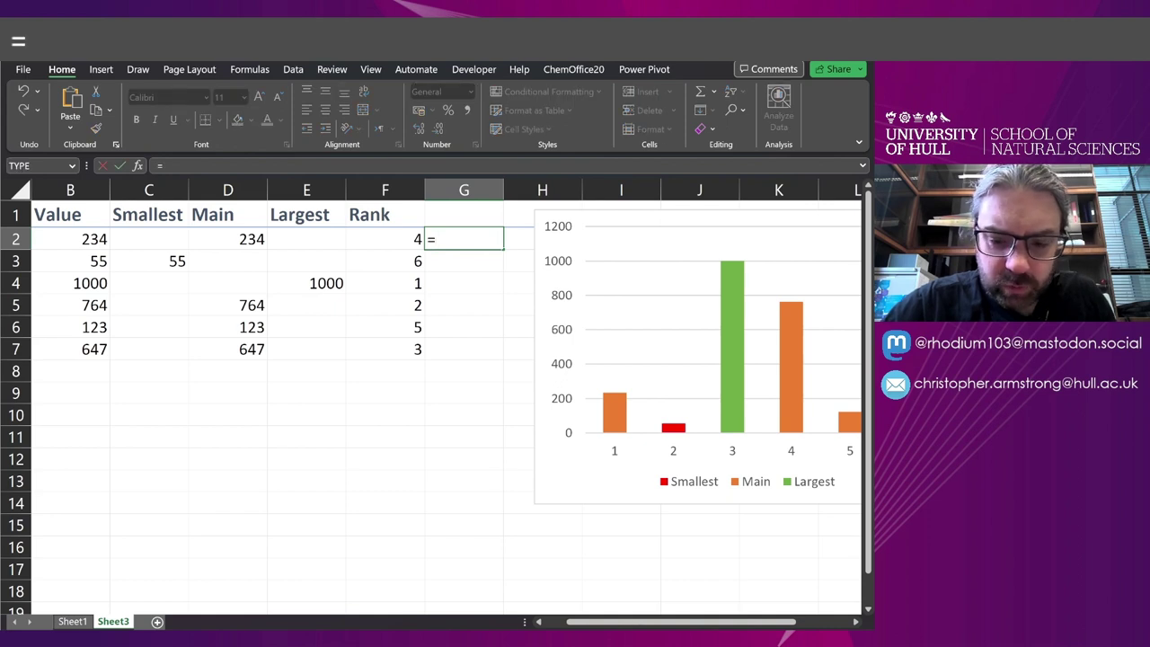
type("0.1")
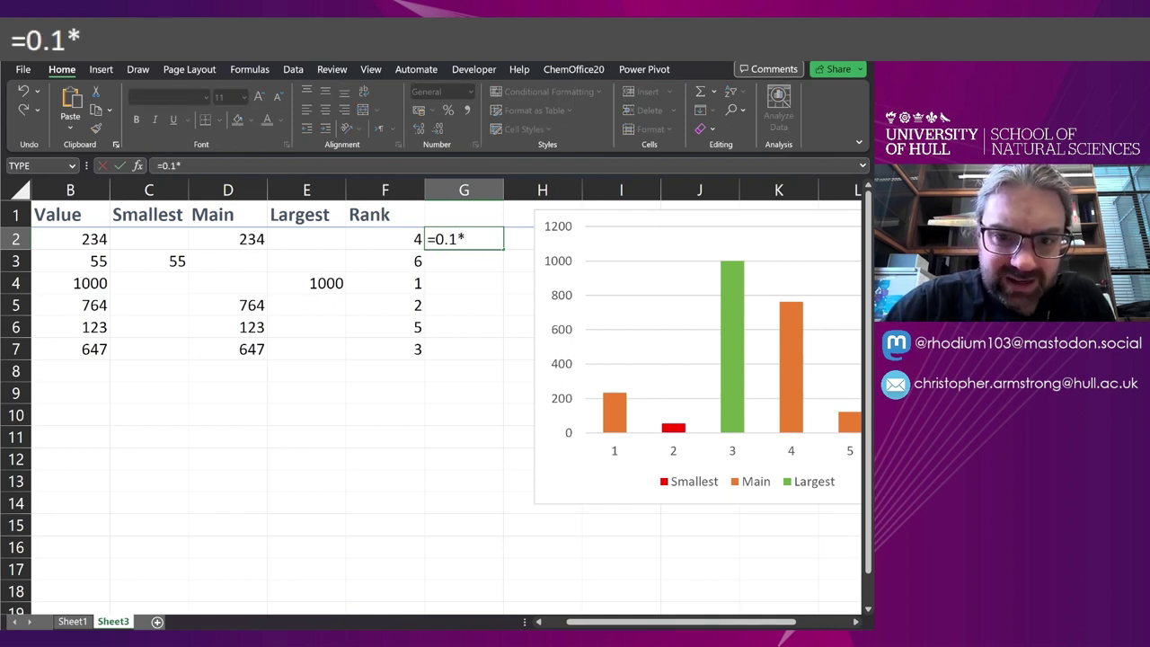
type("*MAX(")
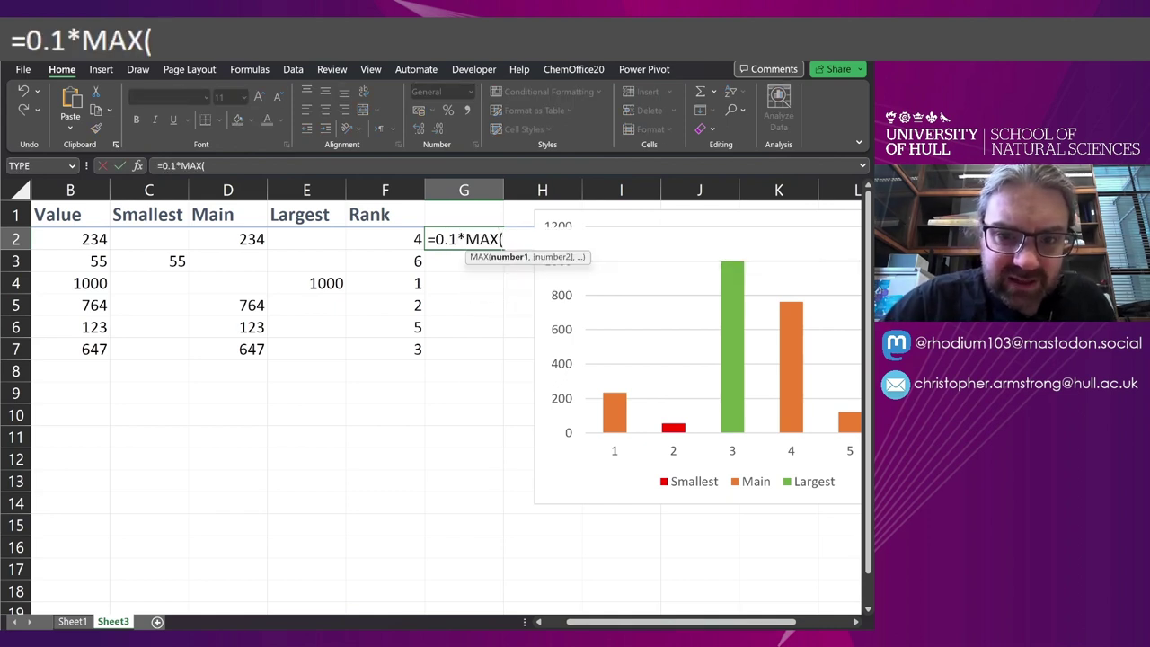
left_click_drag(101, 238, 97, 349)
type(")")
key("Return")
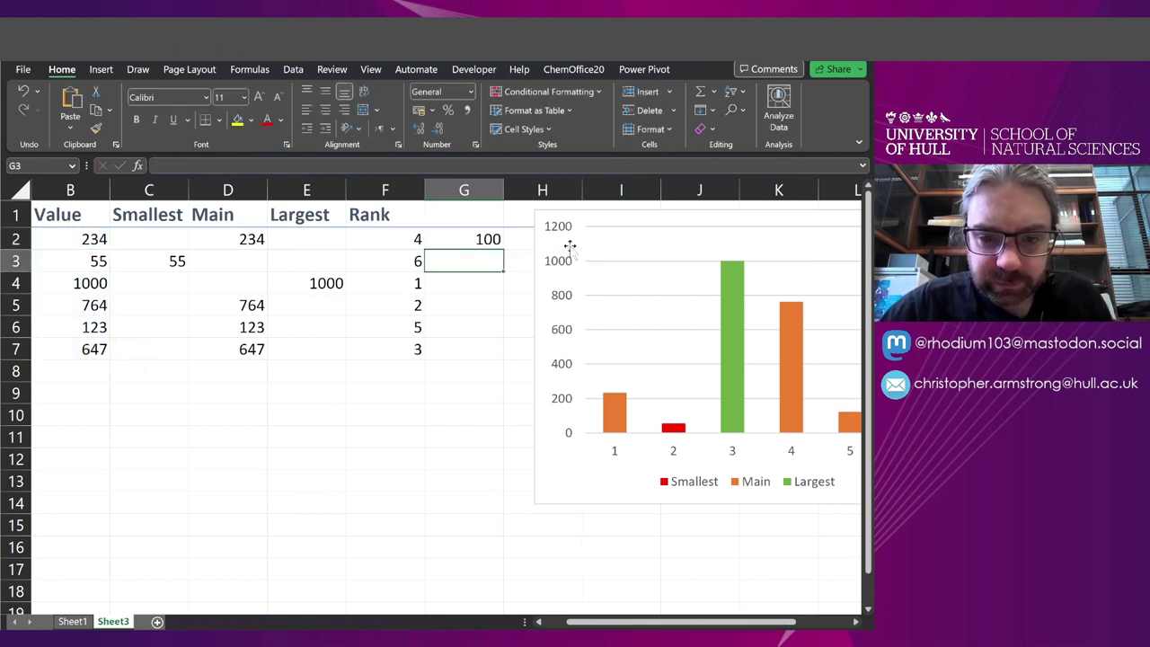
left_click(476, 238)
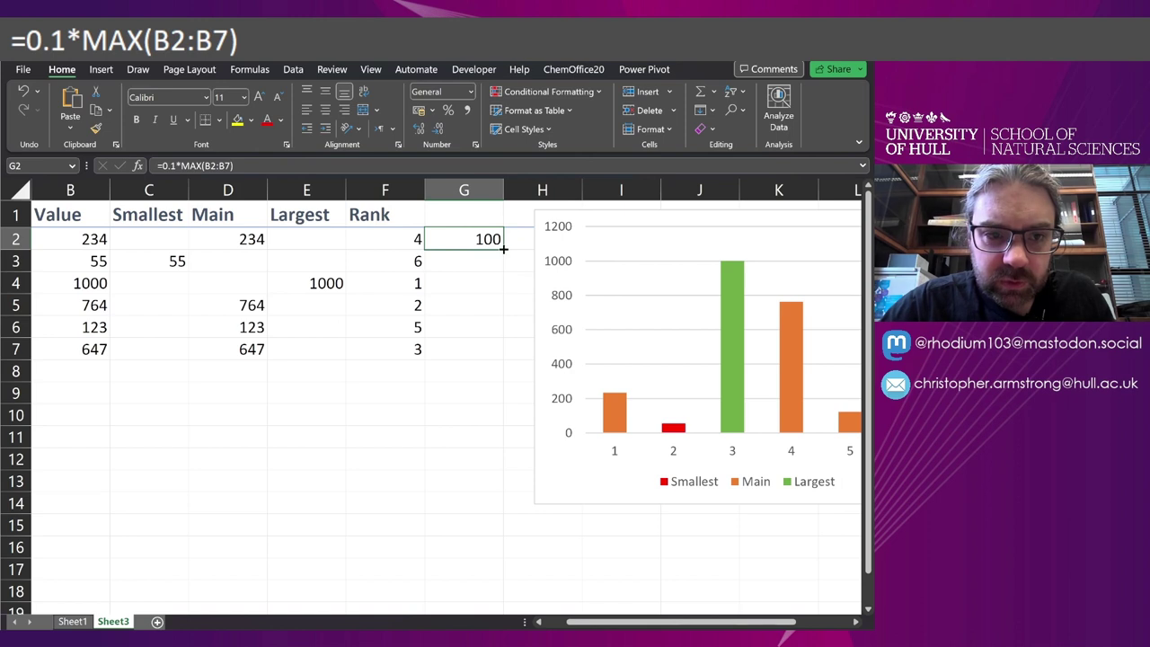
double_click(490, 240)
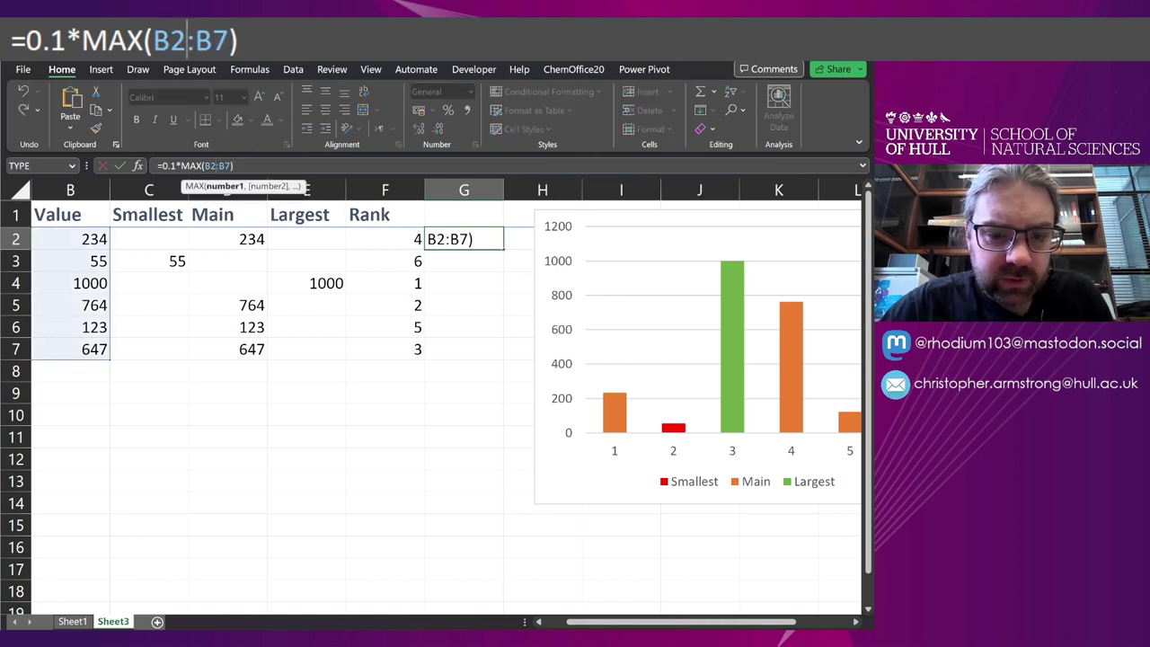
left_click(477, 260)
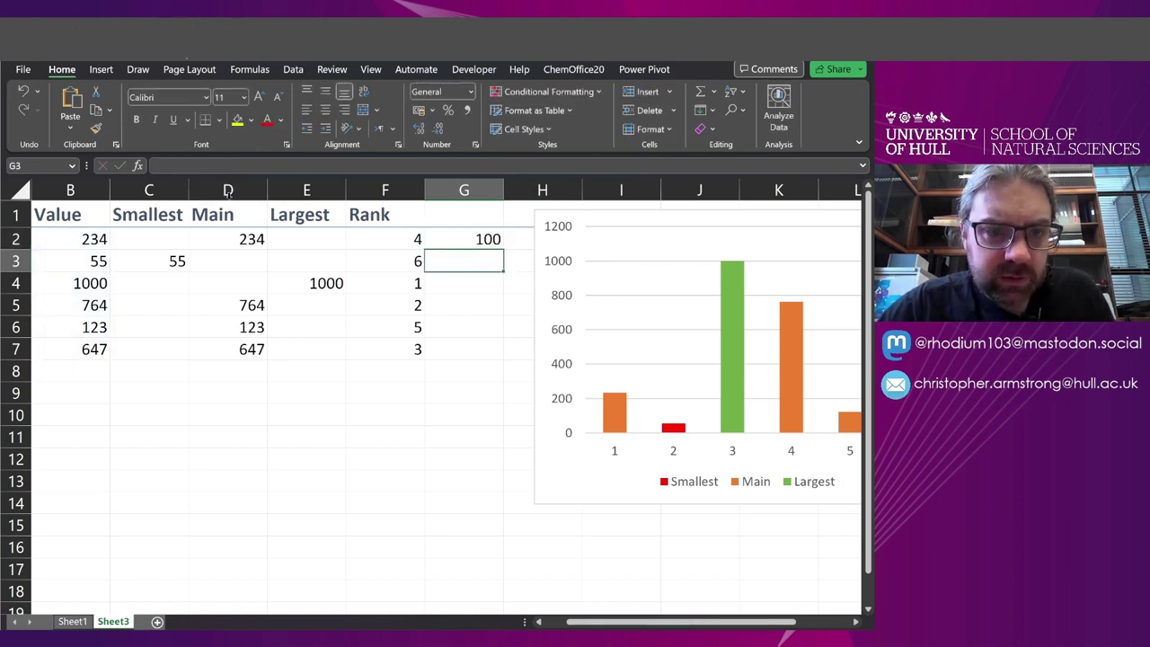
key("Up")
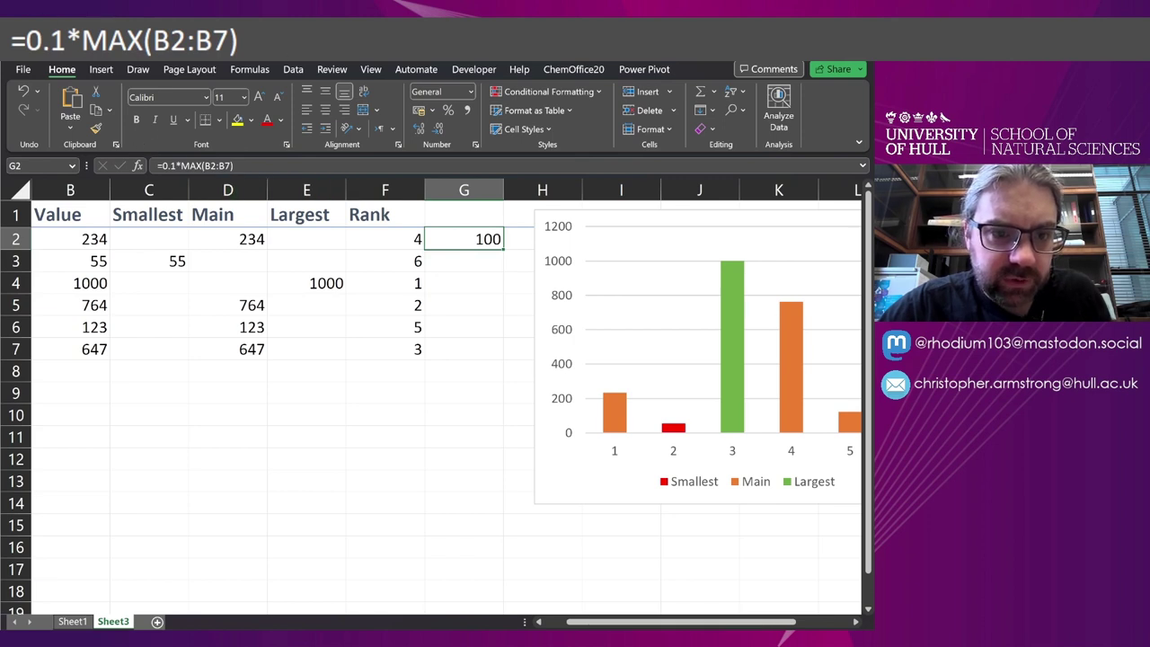
Make the range absolute as $B$2:$B$7 and fill the formula down to G7
double_click(440, 243)
key("F4")
key("F4")
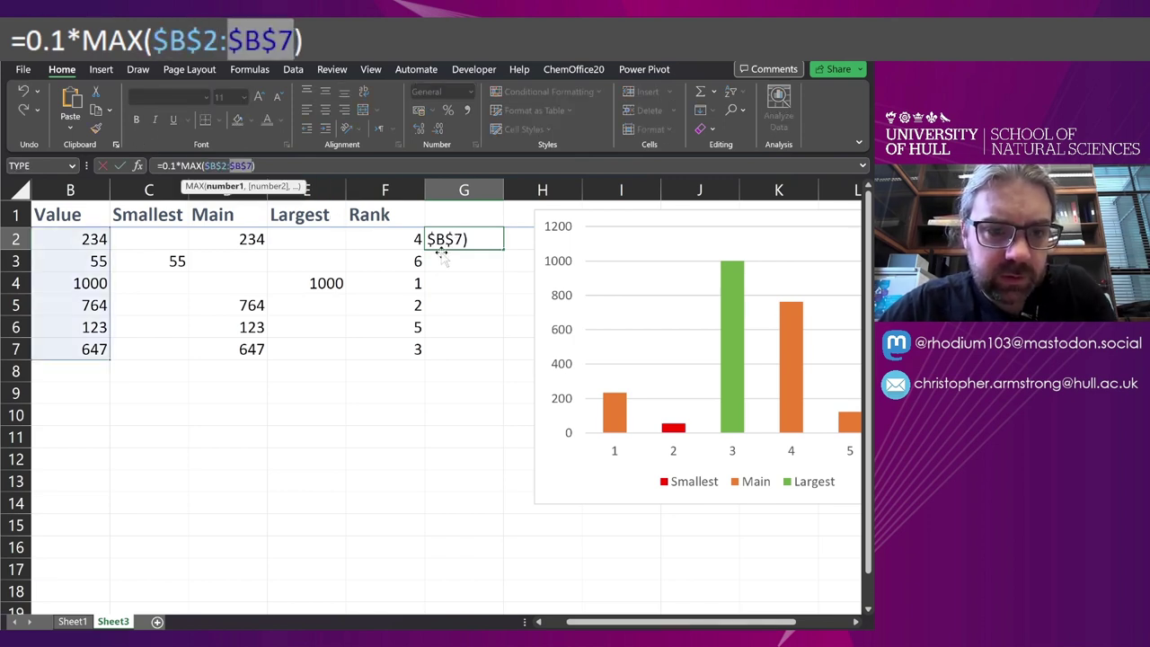
key("Return")
left_click_drag(494, 244, 477, 355)
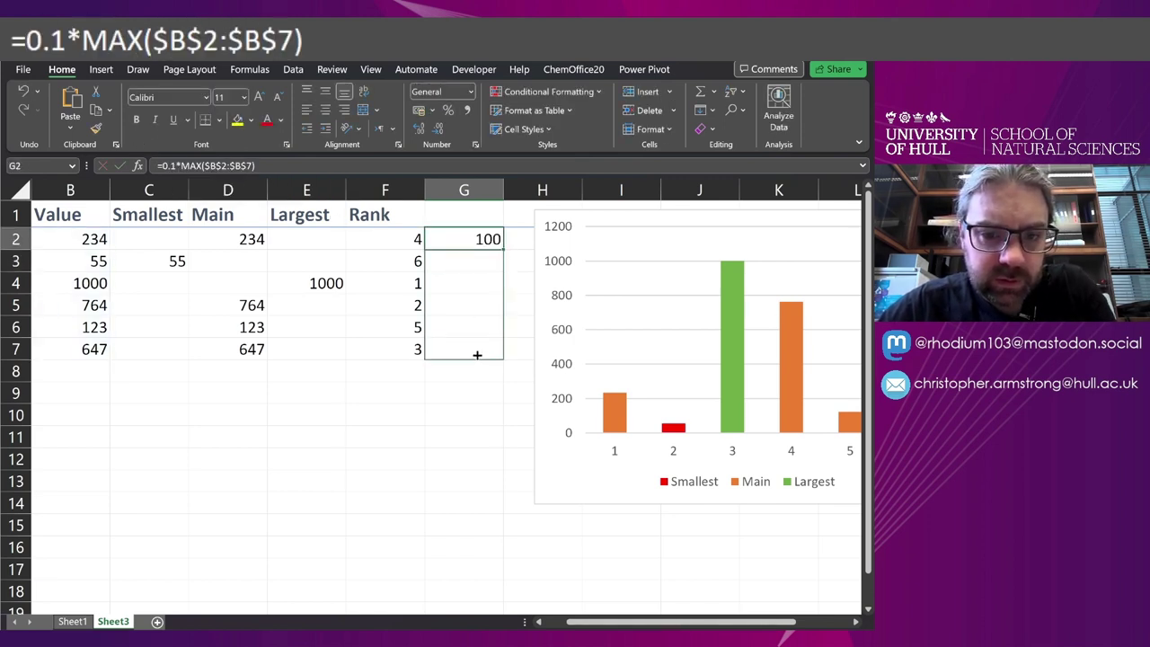
key("ctrl+d")
left_click(431, 413)
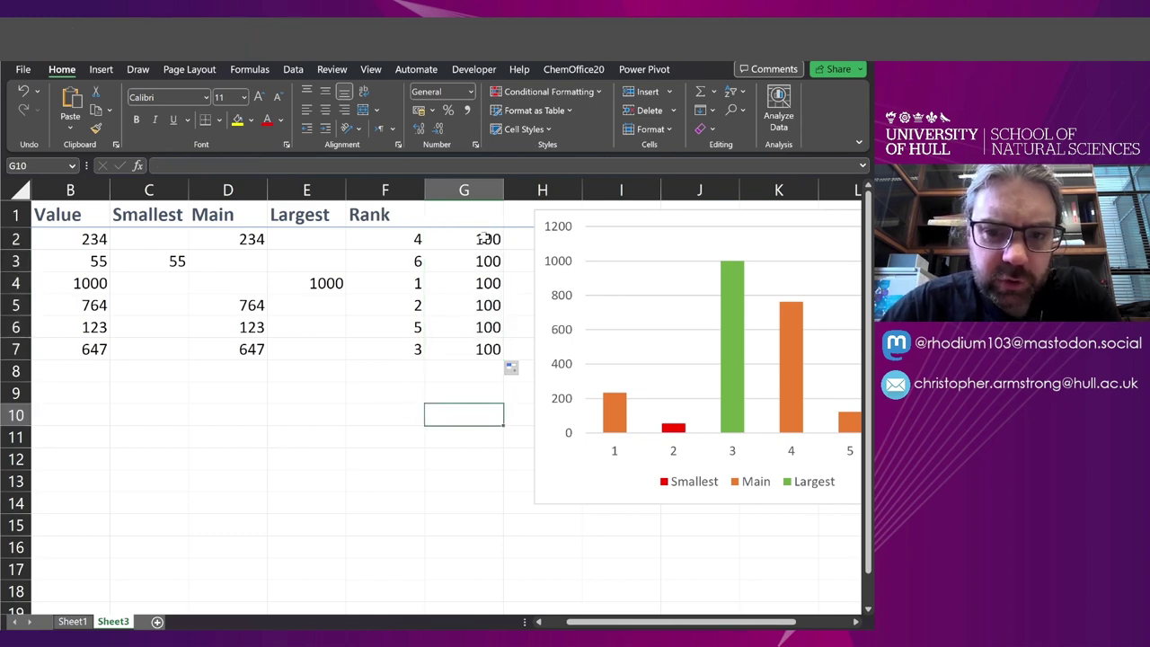
Add G2:G7 to the chart as a new Labels series through Select Data
left_click_drag(485, 238, 485, 349)
right_click(622, 240)
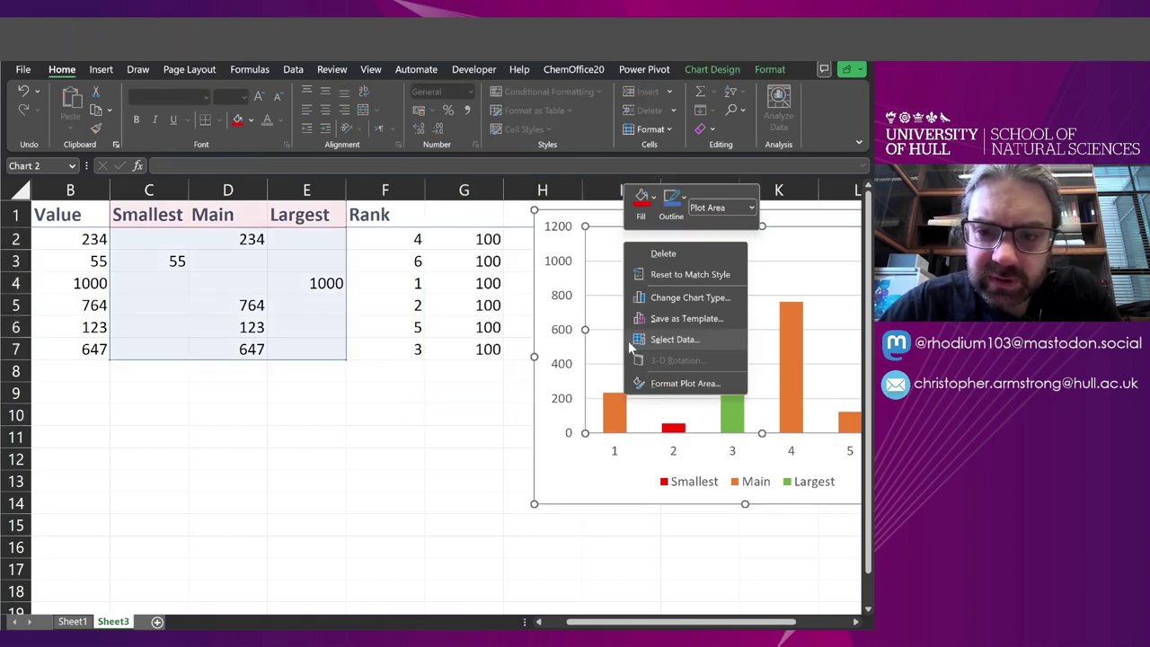
left_click(676, 340)
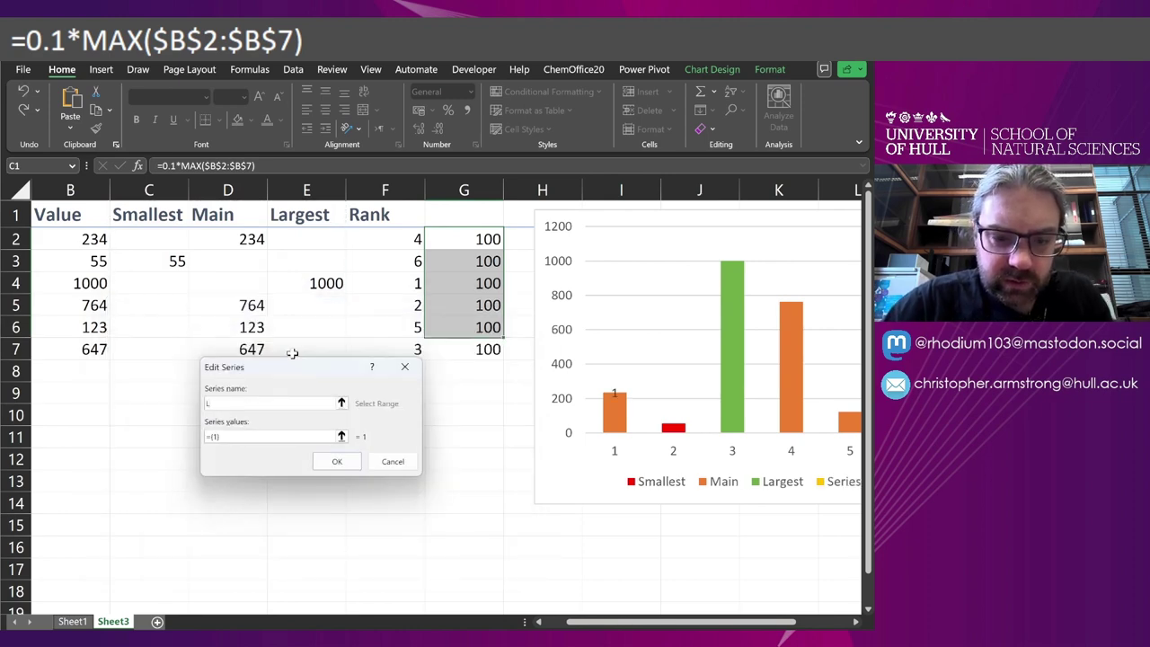
key("BackSpace")
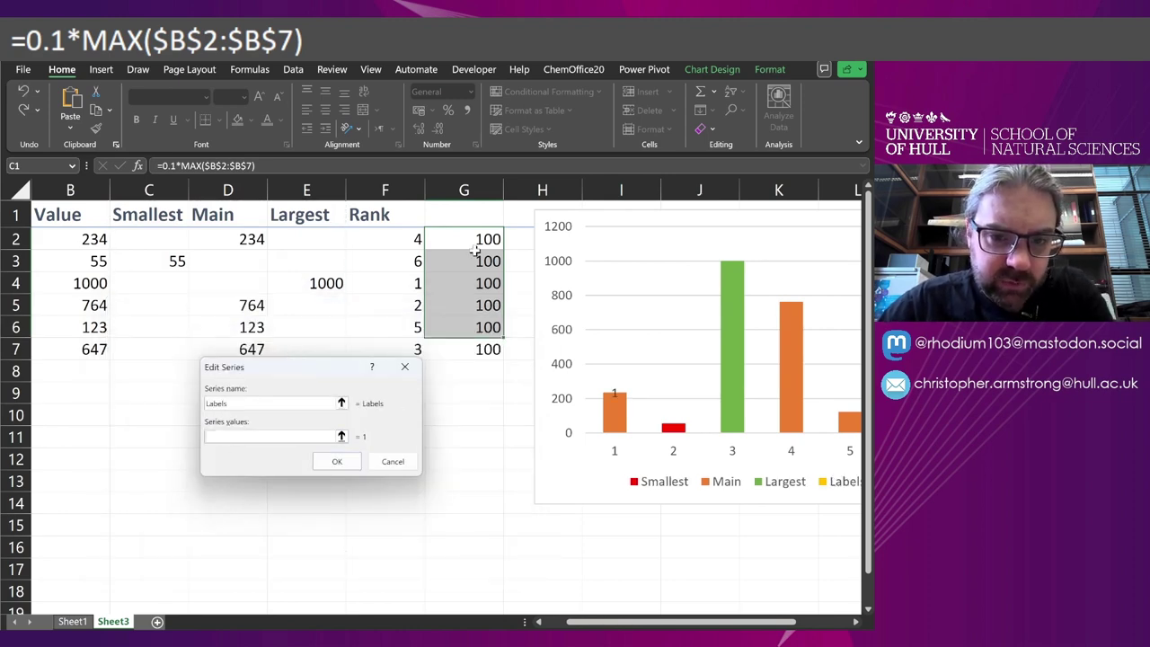
left_click_drag(469, 238, 493, 355)
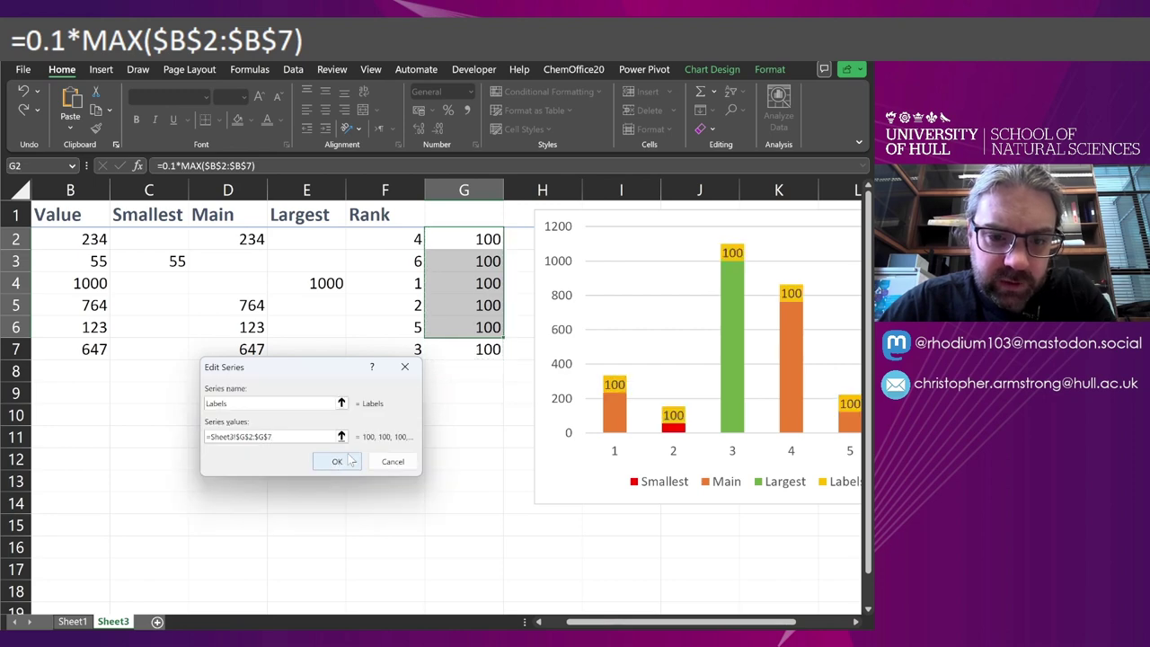
left_click(337, 460)
left_click(431, 522)
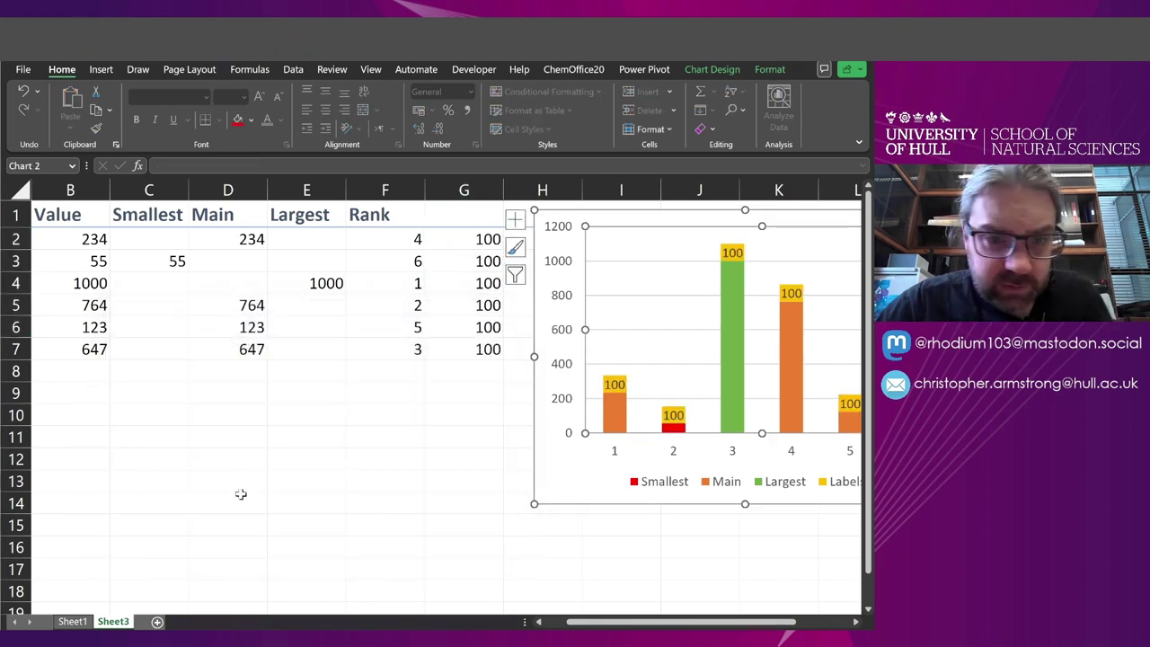
left_click(232, 483)
Change B4 to 555 so 764 becomes the largest bar and labels recalculate to 76.4
left_click(81, 282)
type("55")
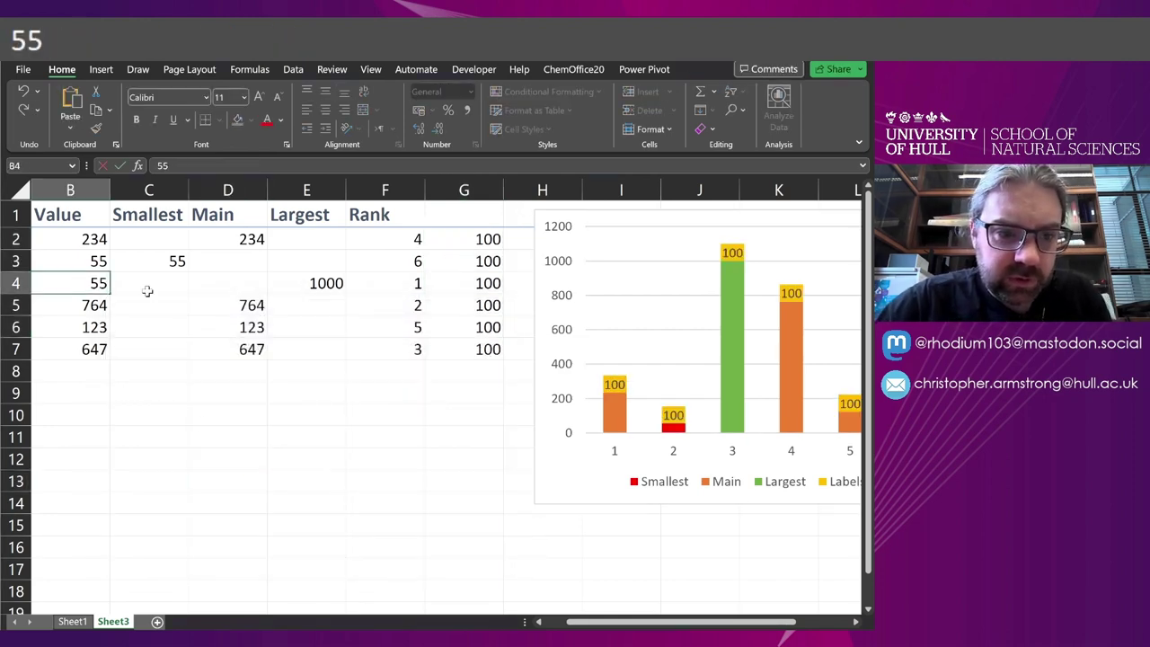
type("5")
key("Return")
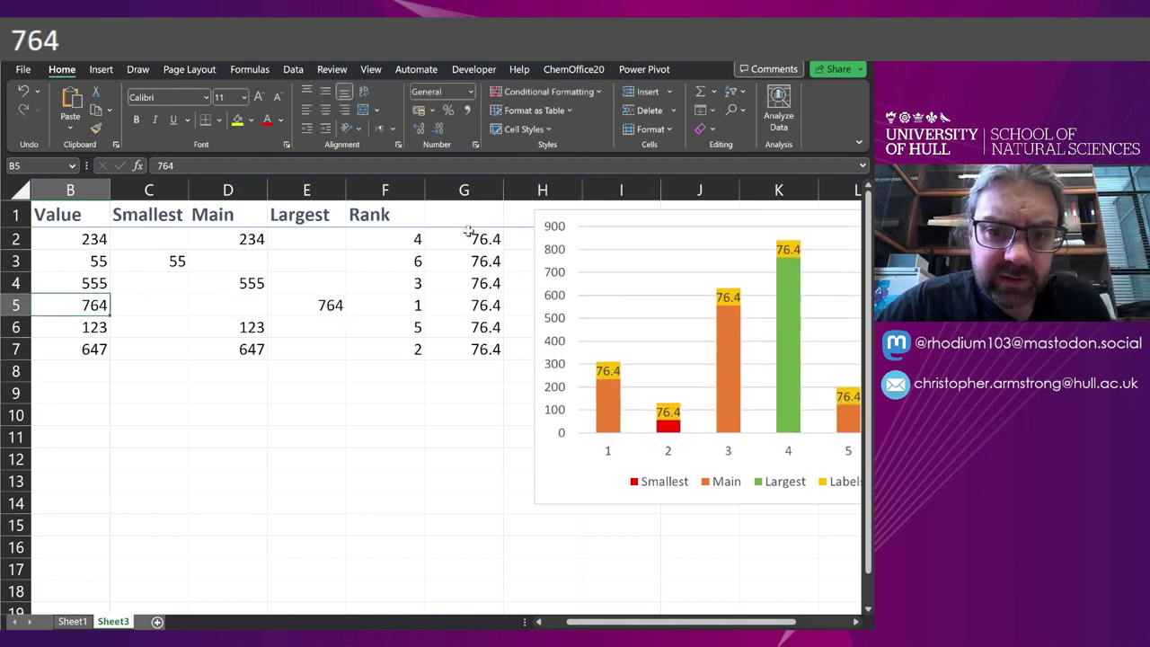
right_click(612, 238)
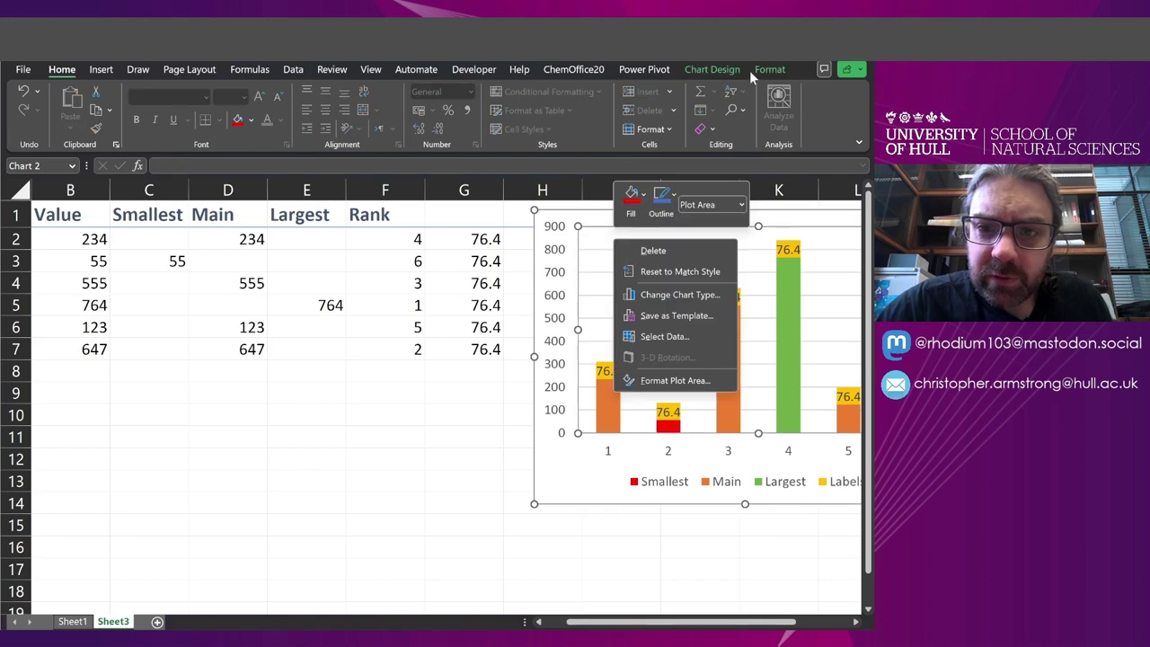
left_click(763, 70)
Open Change Chart Type and choose the Combo layout
left_click(770, 70)
left_click(711, 69)
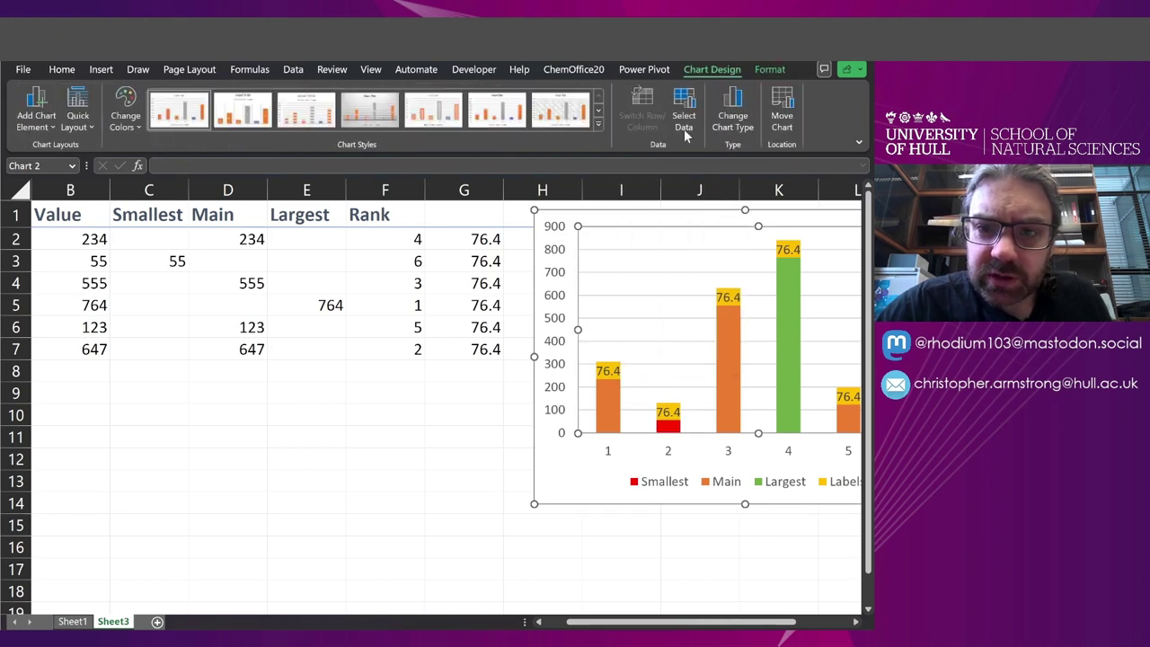
left_click(732, 115)
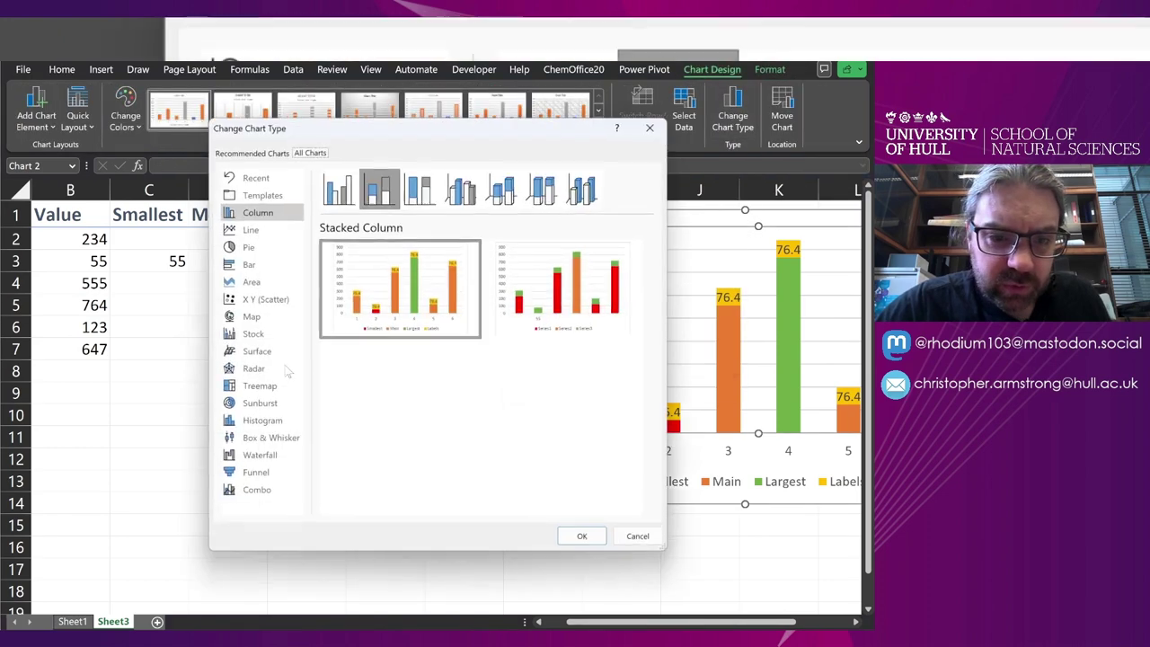
left_click(256, 492)
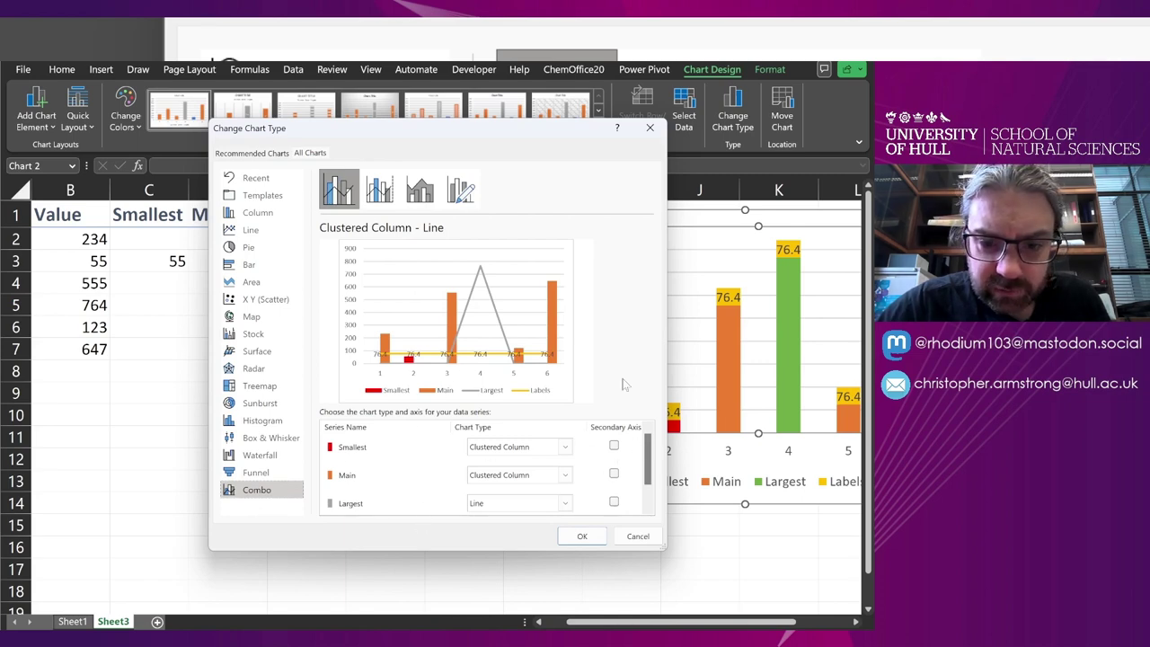
left_click_drag(665, 546, 719, 546)
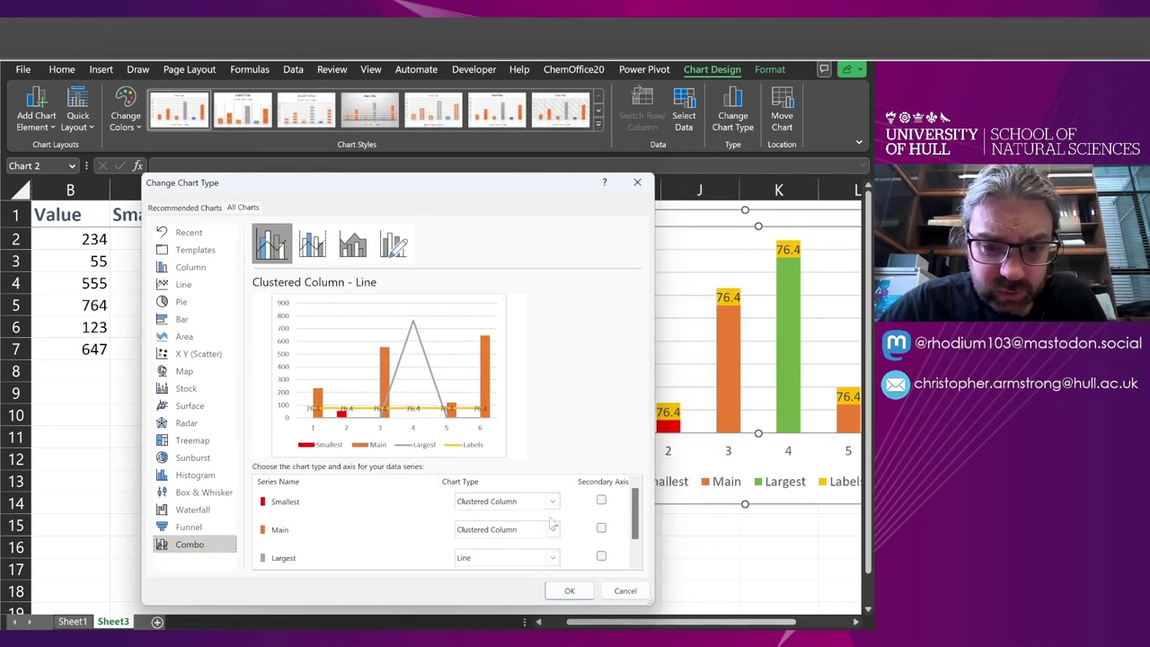
scroll(549, 527, "down", 1)
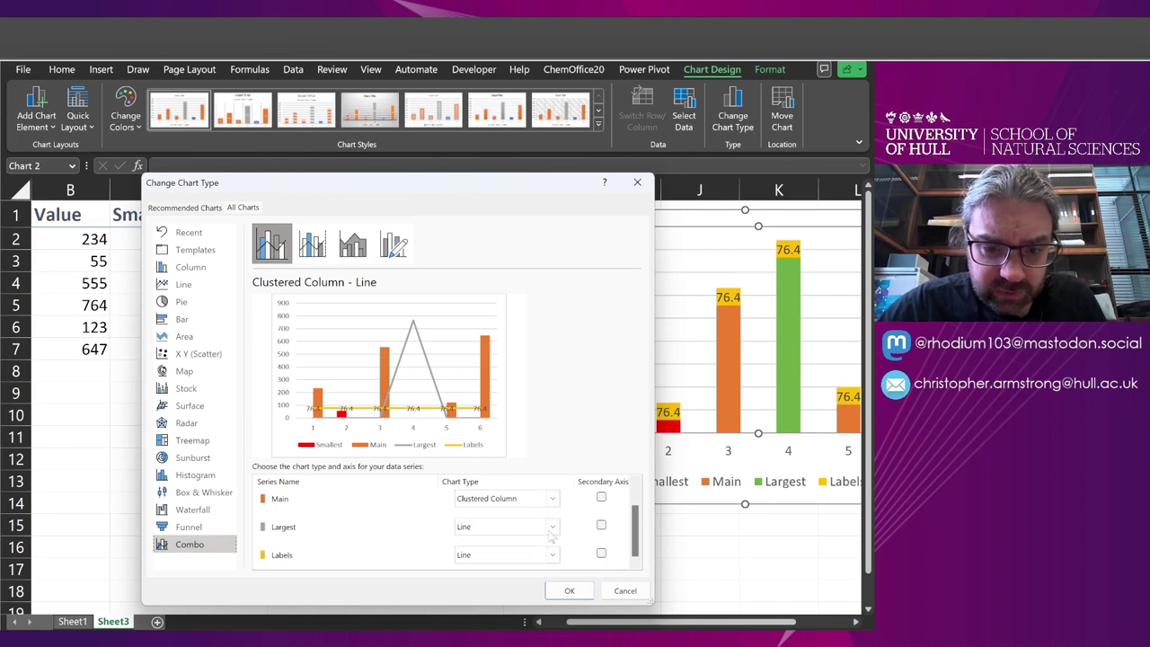
Set Largest, Main and Smallest to Stacked Column and Labels to Scatter, then apply
left_click(551, 530)
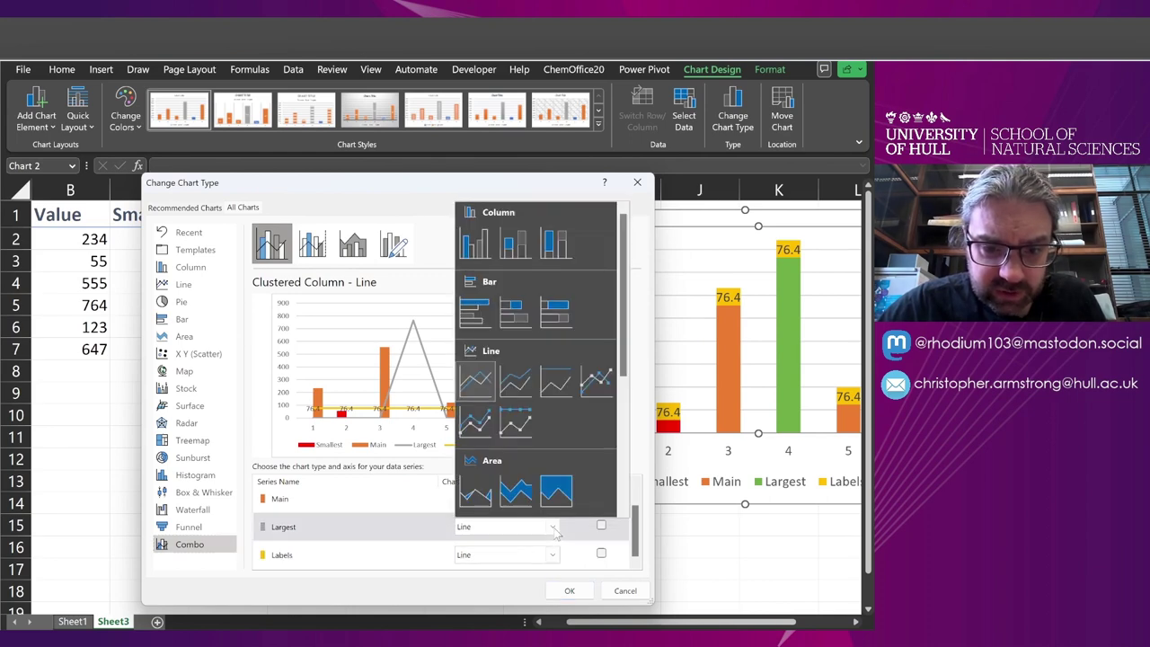
left_click(510, 244)
left_click(551, 498)
left_click(515, 217)
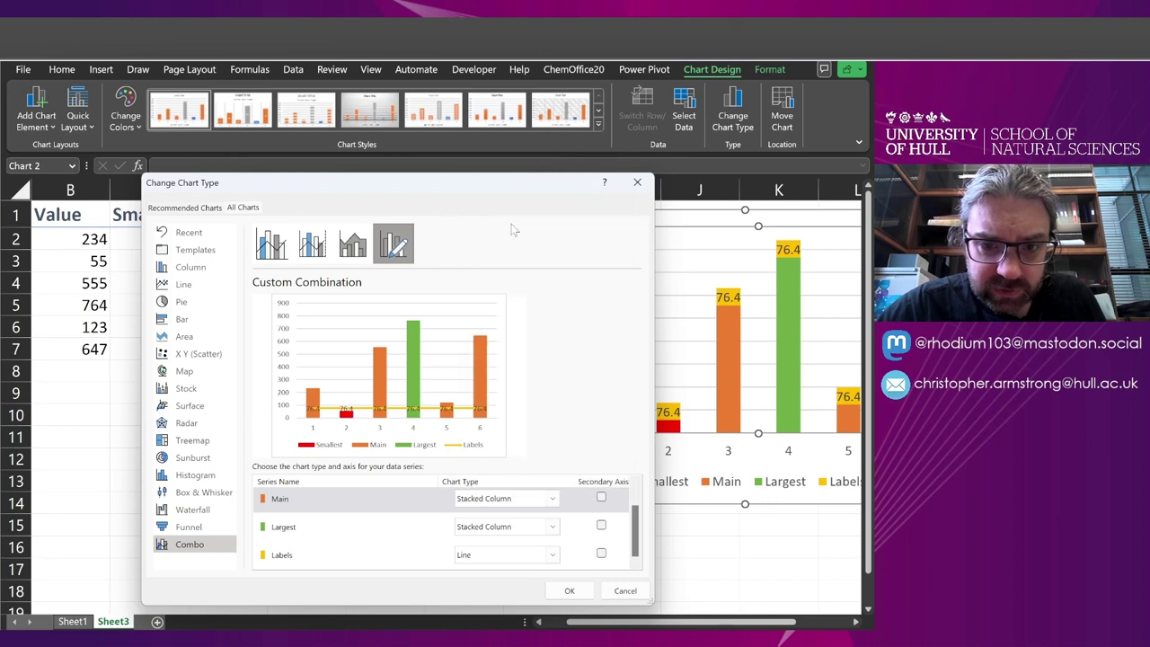
scroll(503, 502, "up", 1)
left_click(503, 502)
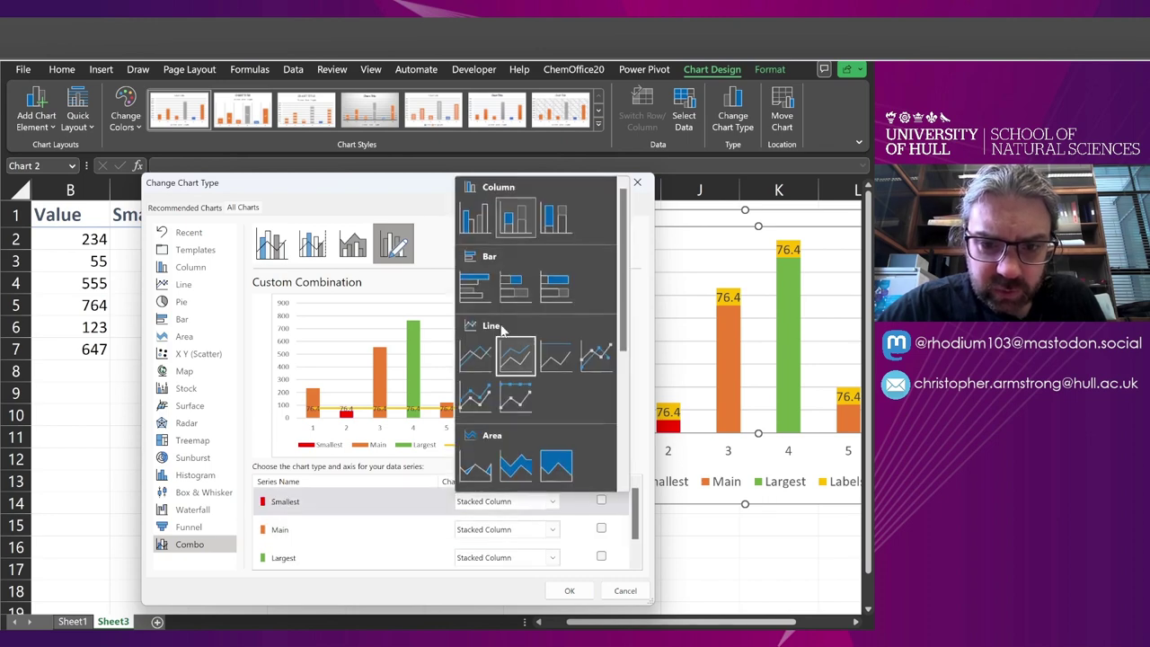
left_click(515, 217)
scroll(601, 530, "down", 1)
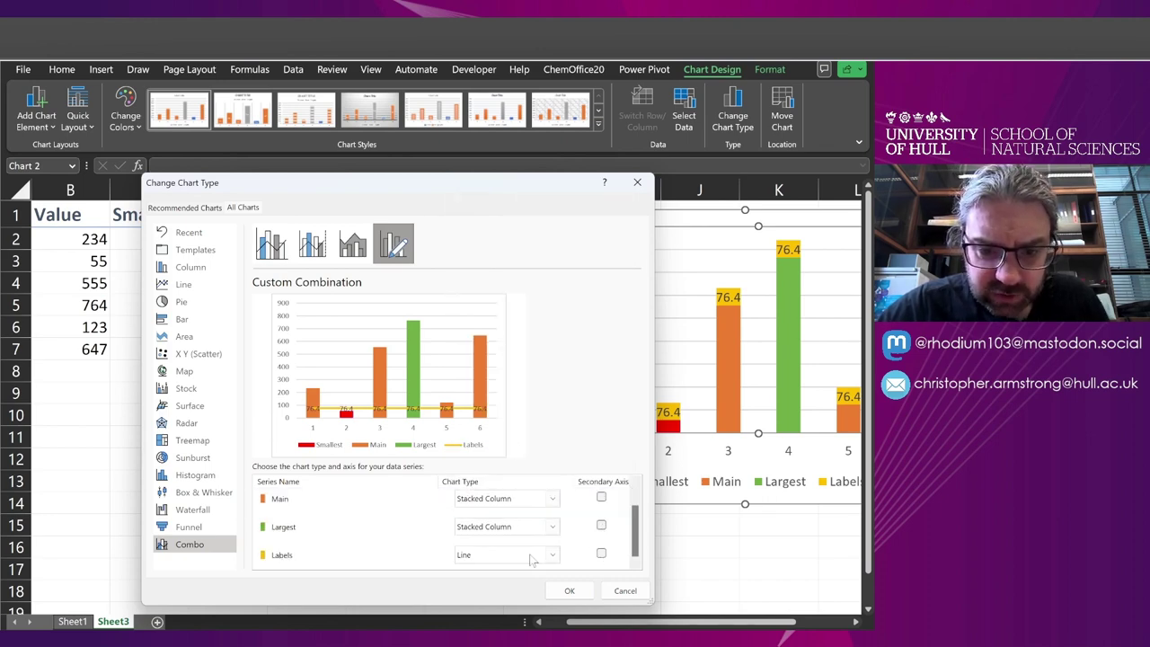
left_click(525, 556)
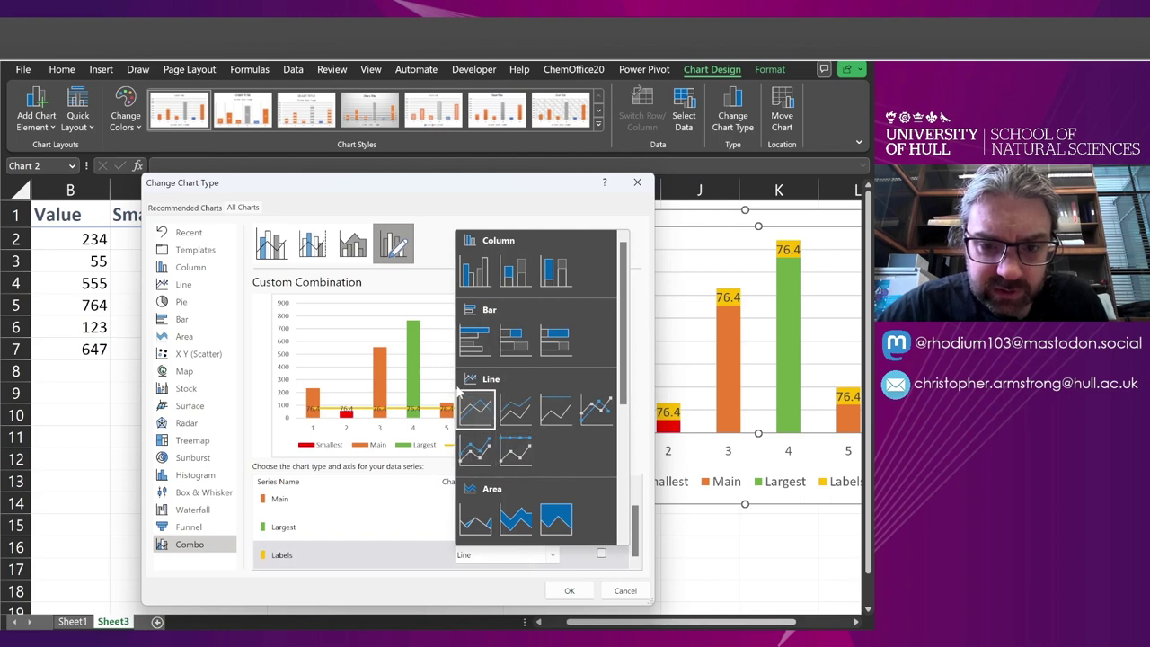
scroll(519, 395, "down", 3)
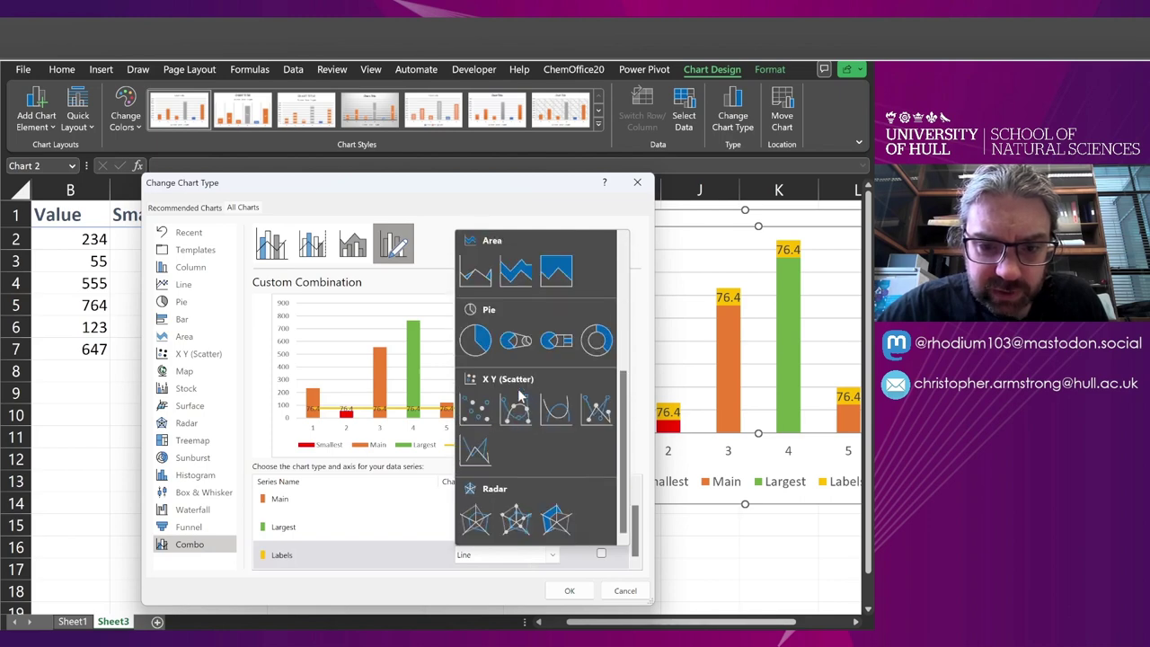
left_click(569, 590)
Open the Format Data Labels settings for the Labels series' 76.4 labels
left_click(471, 445)
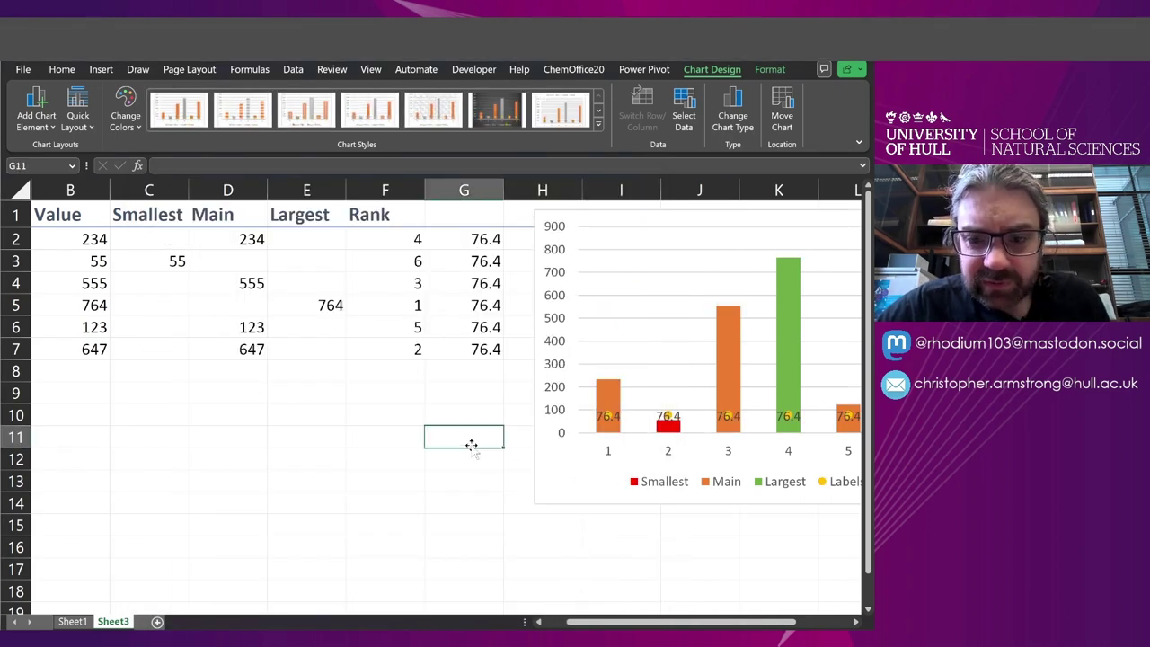
scroll(472, 445, "right", 2)
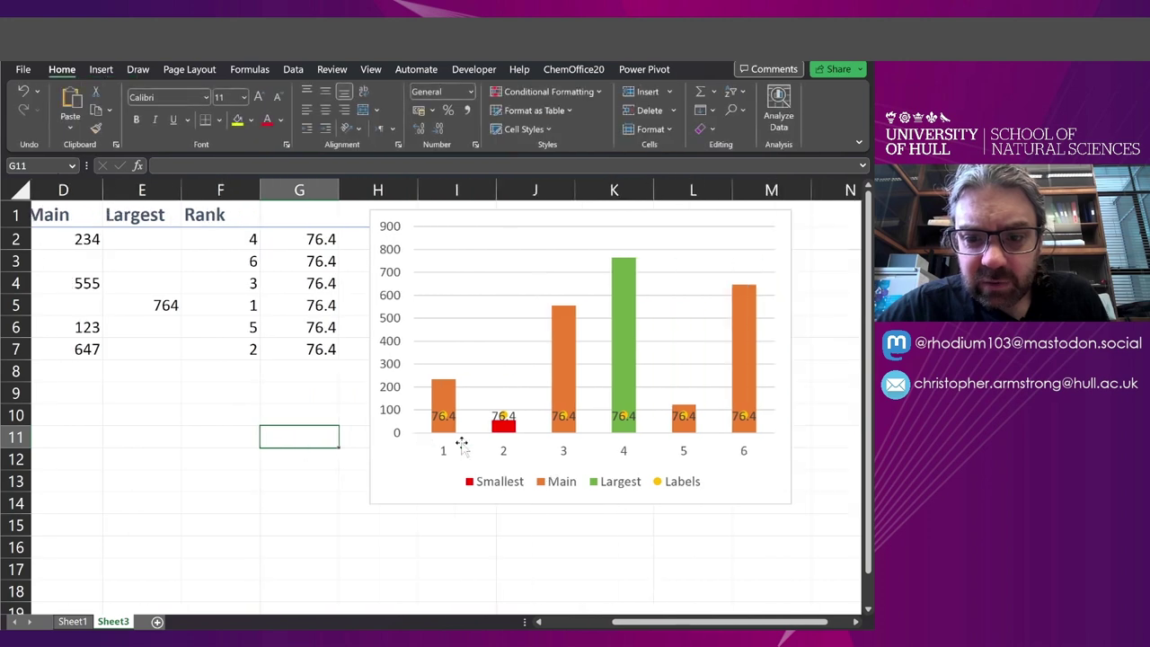
left_click(686, 419)
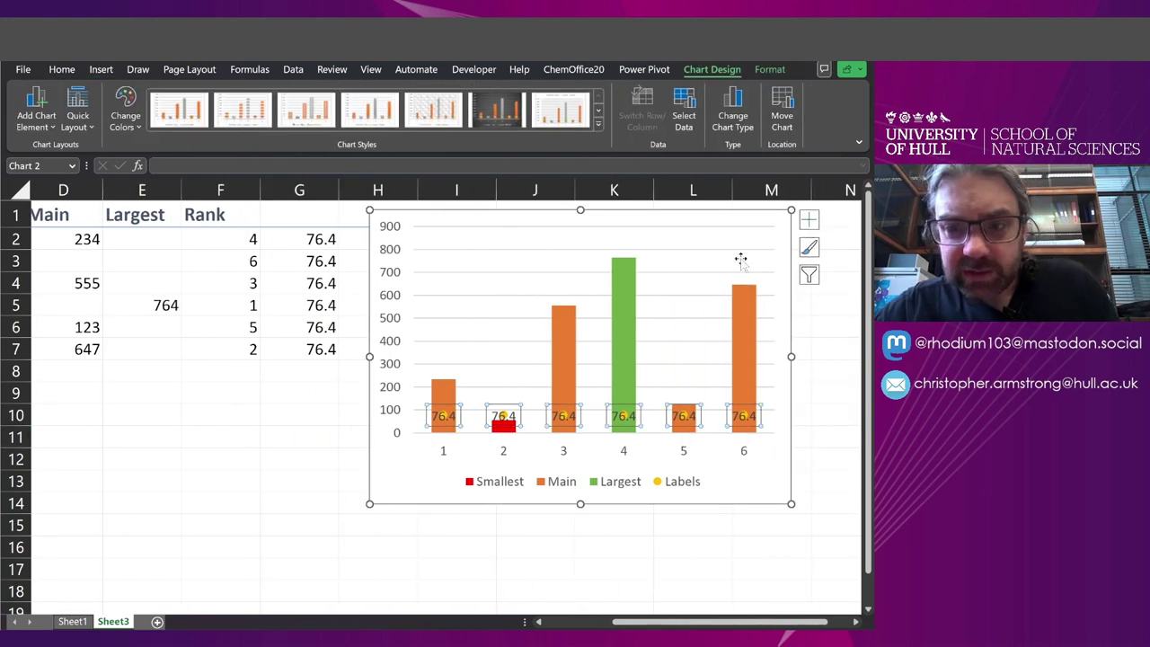
right_click(576, 421)
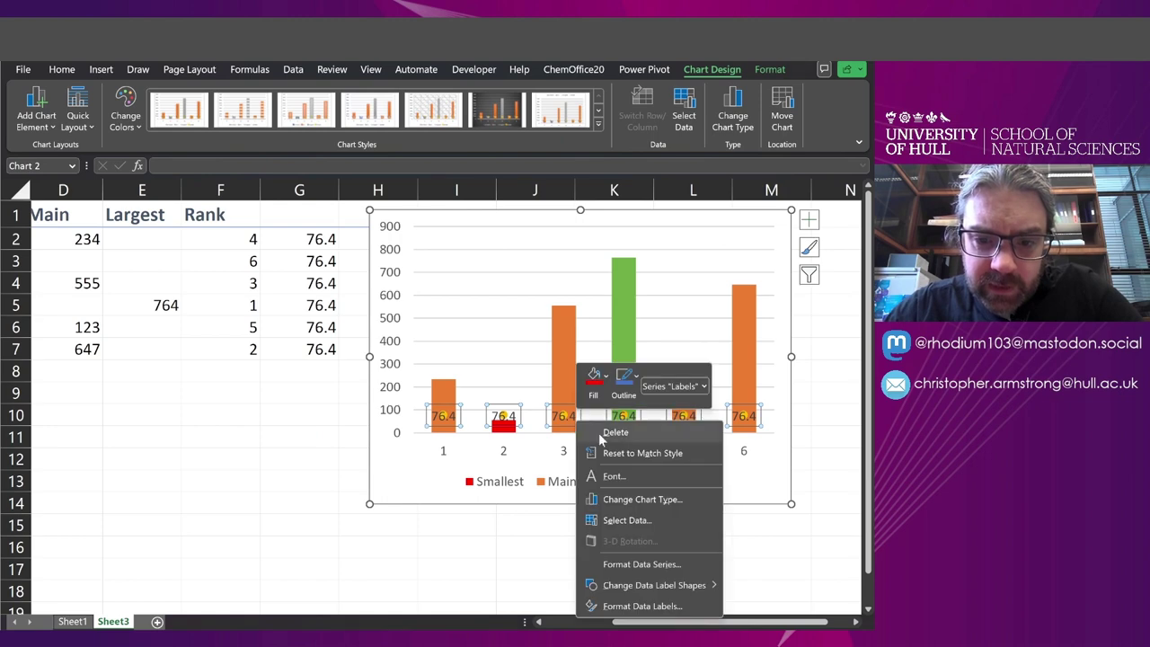
left_click(627, 607)
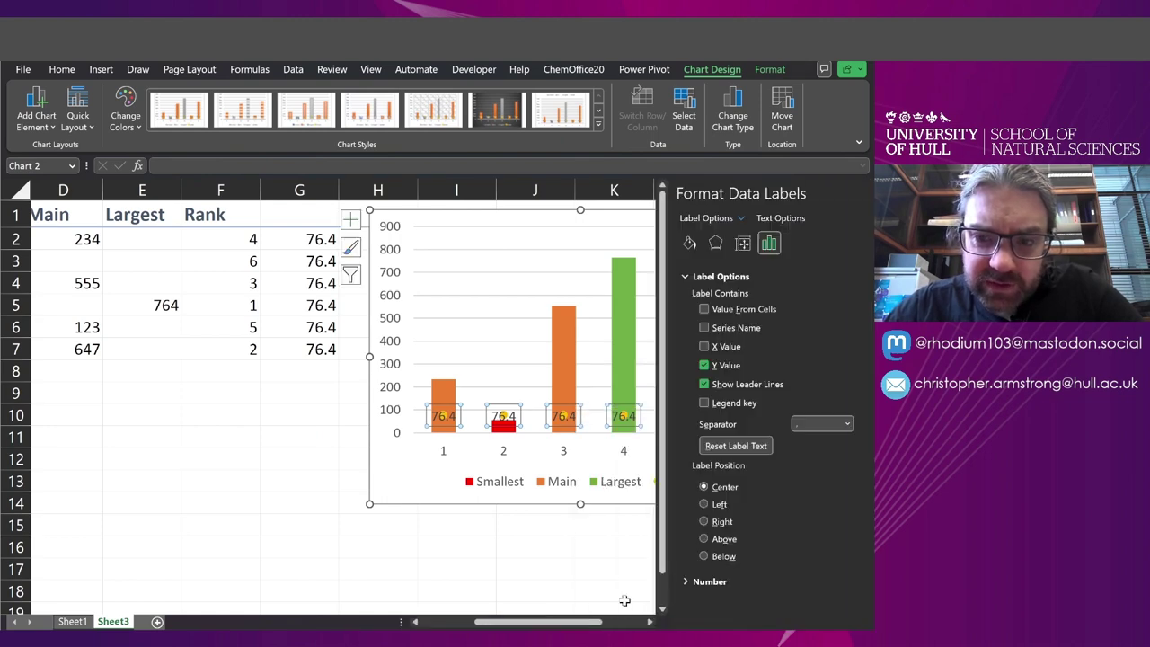
Turn on Value From Cells for the labels, first using the Value range B2:B7
left_click(704, 308)
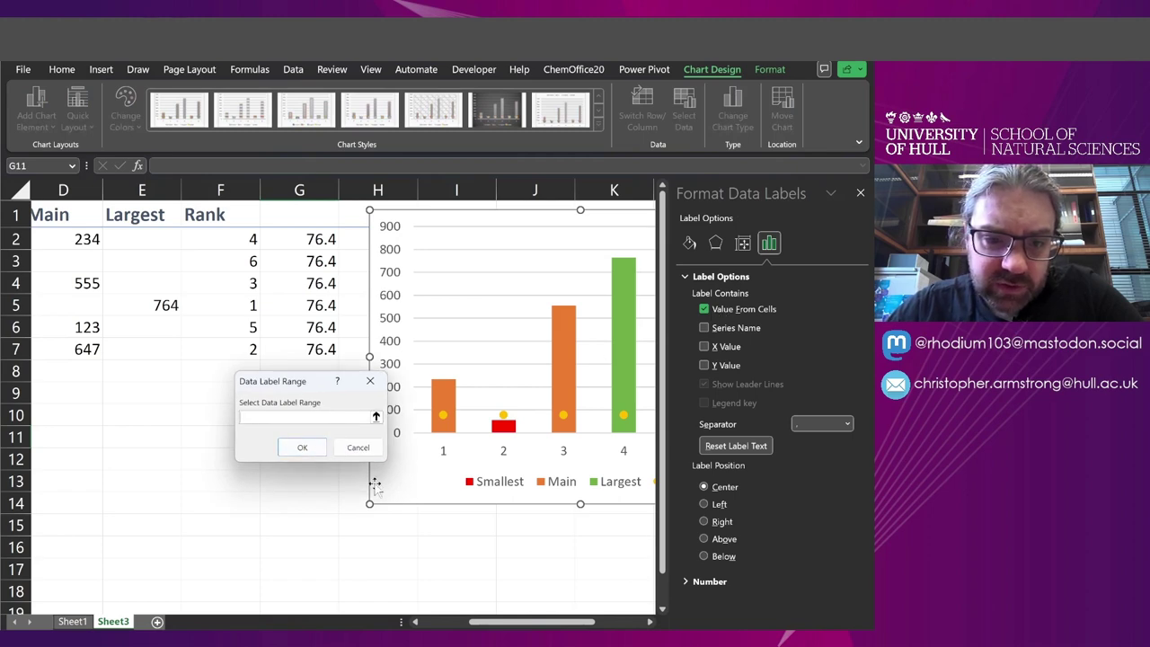
left_click_drag(476, 619, 430, 620)
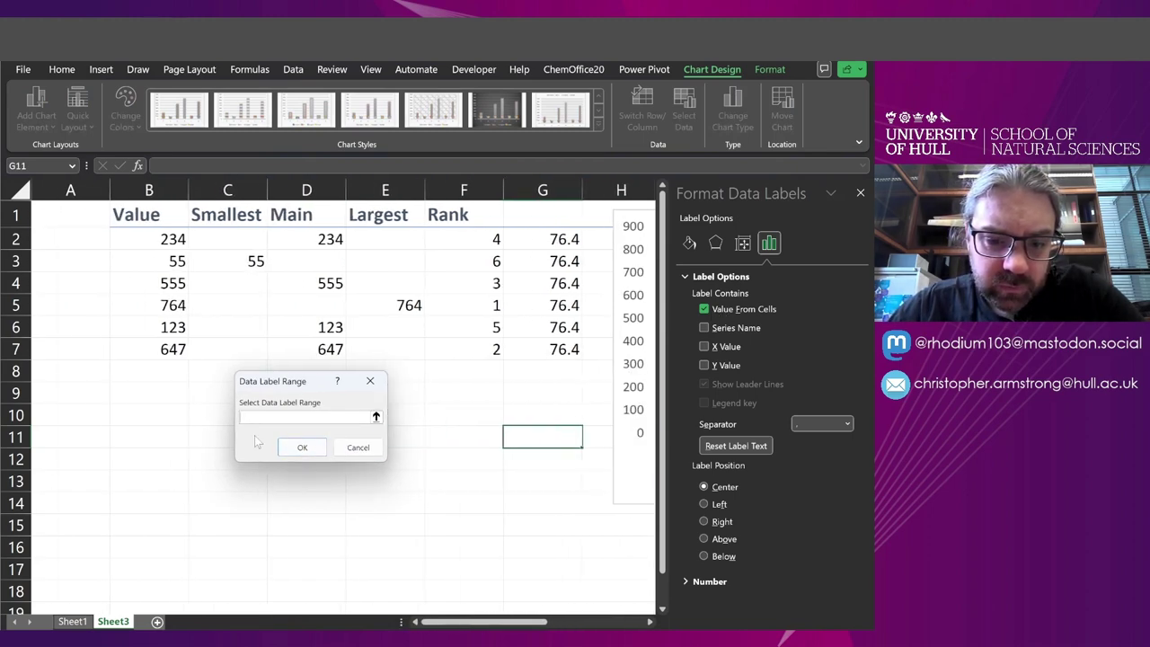
left_click_drag(158, 238, 167, 351)
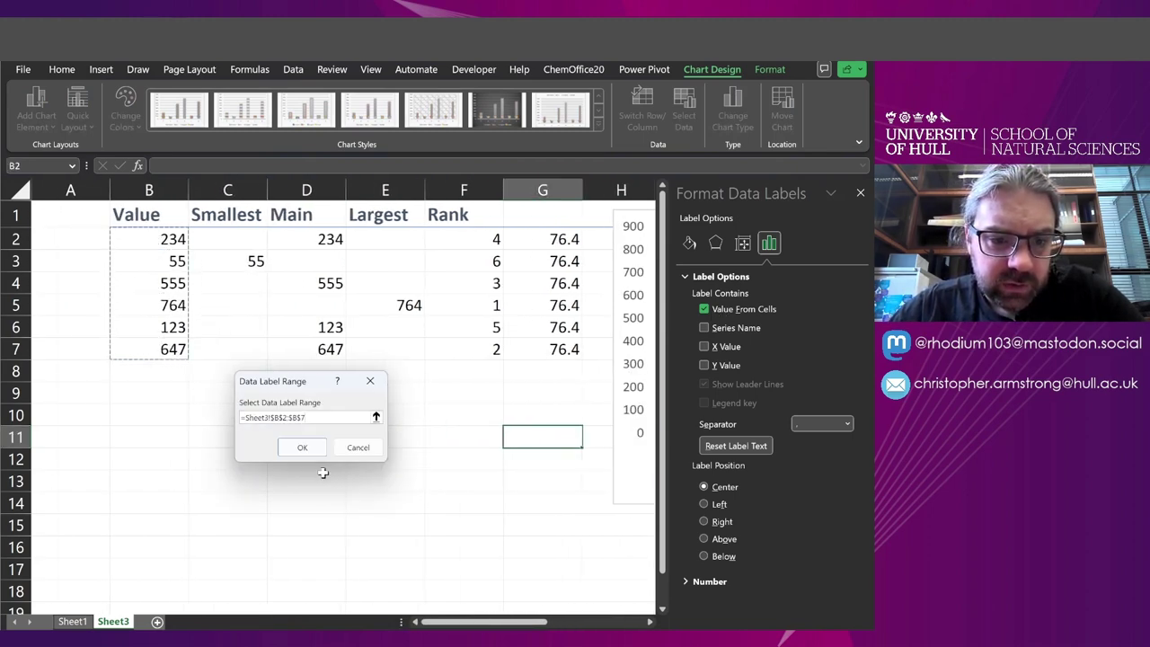
left_click(302, 447)
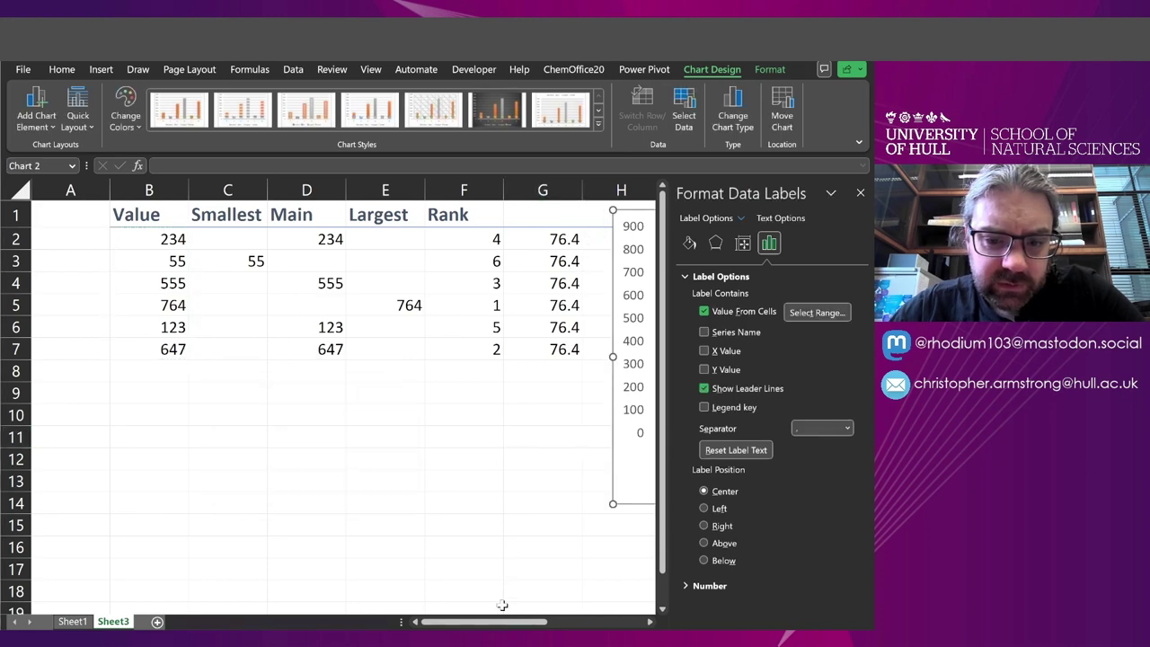
left_click_drag(499, 622, 589, 626)
left_click(491, 544)
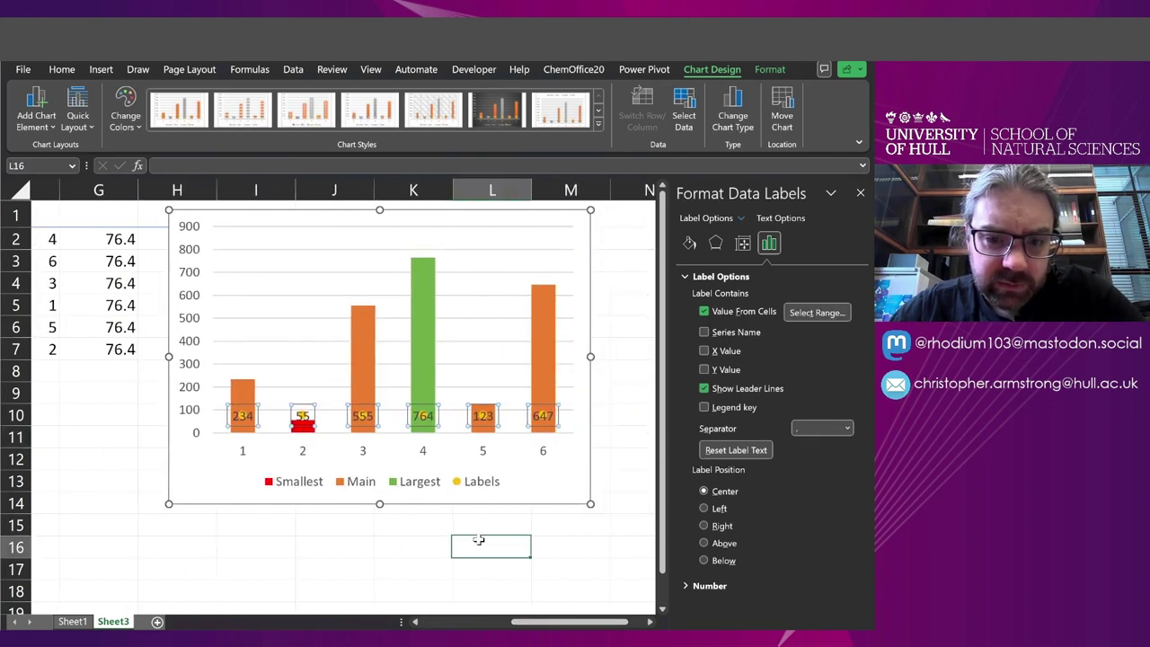
Replace the label range with Rank cells F2:F7, showing 4, 6, 3, 1, 5, 2
left_click(546, 418)
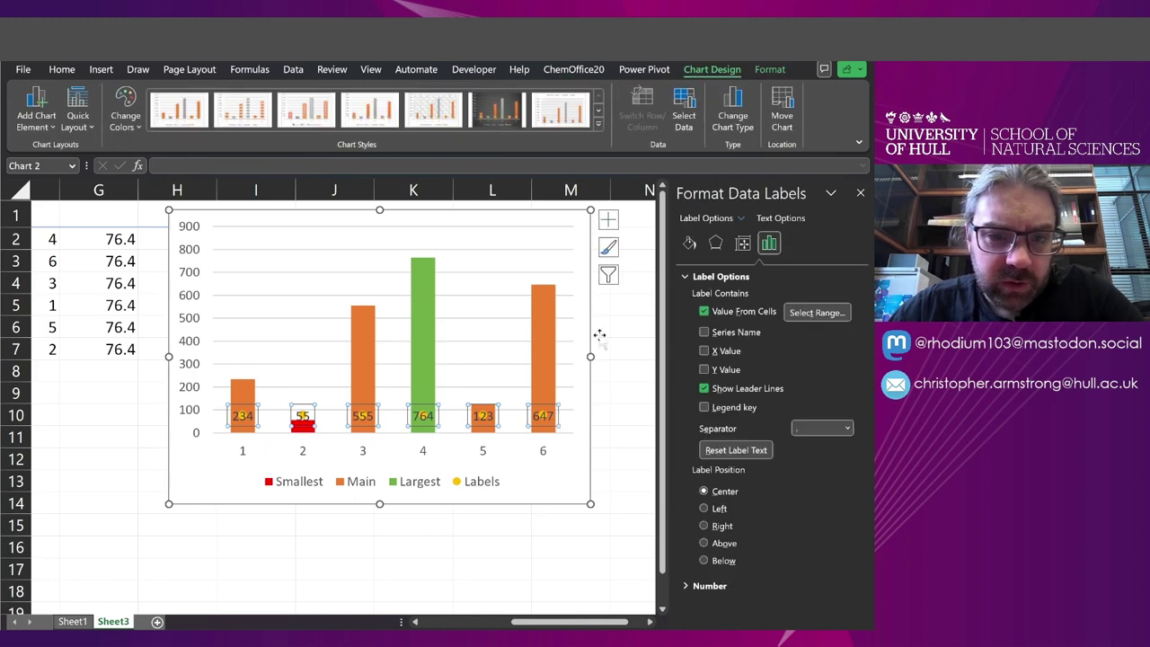
left_click(798, 314)
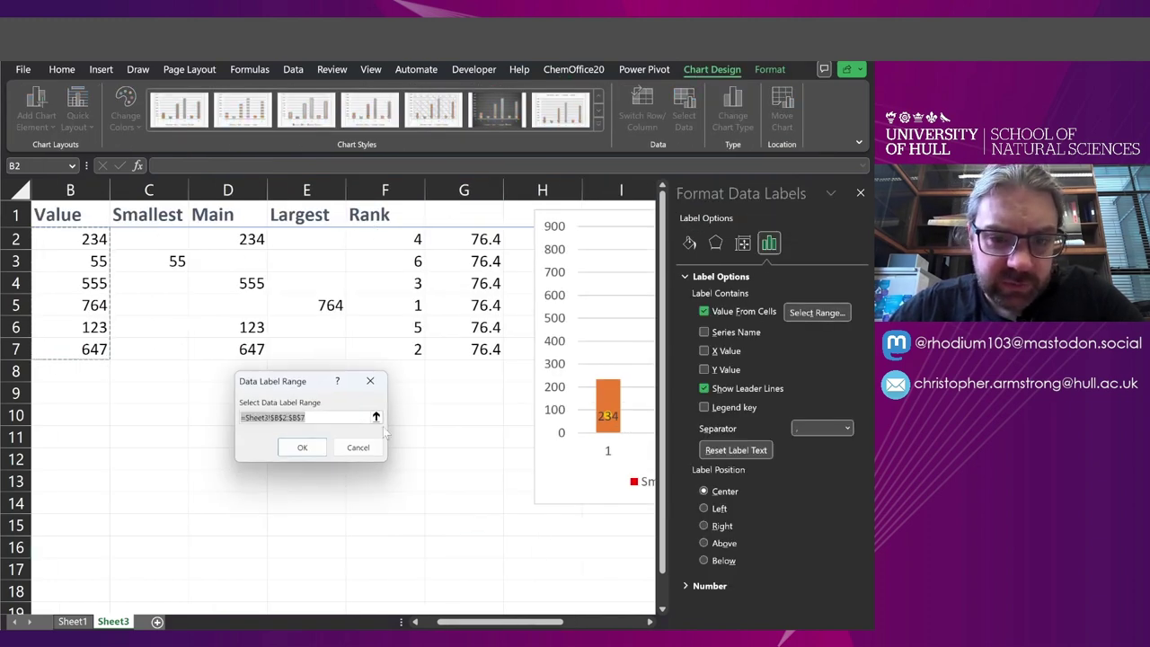
key("BackSpace")
left_click_drag(386, 238, 390, 350)
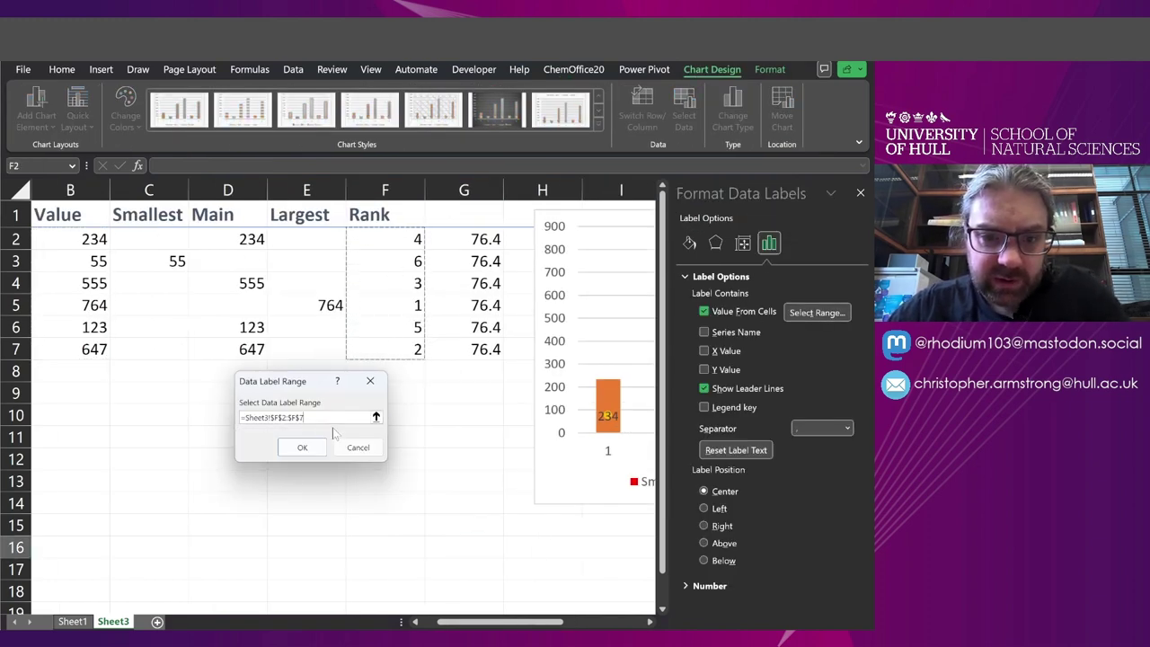
left_click(302, 446)
left_click_drag(503, 622, 575, 623)
left_click(581, 437)
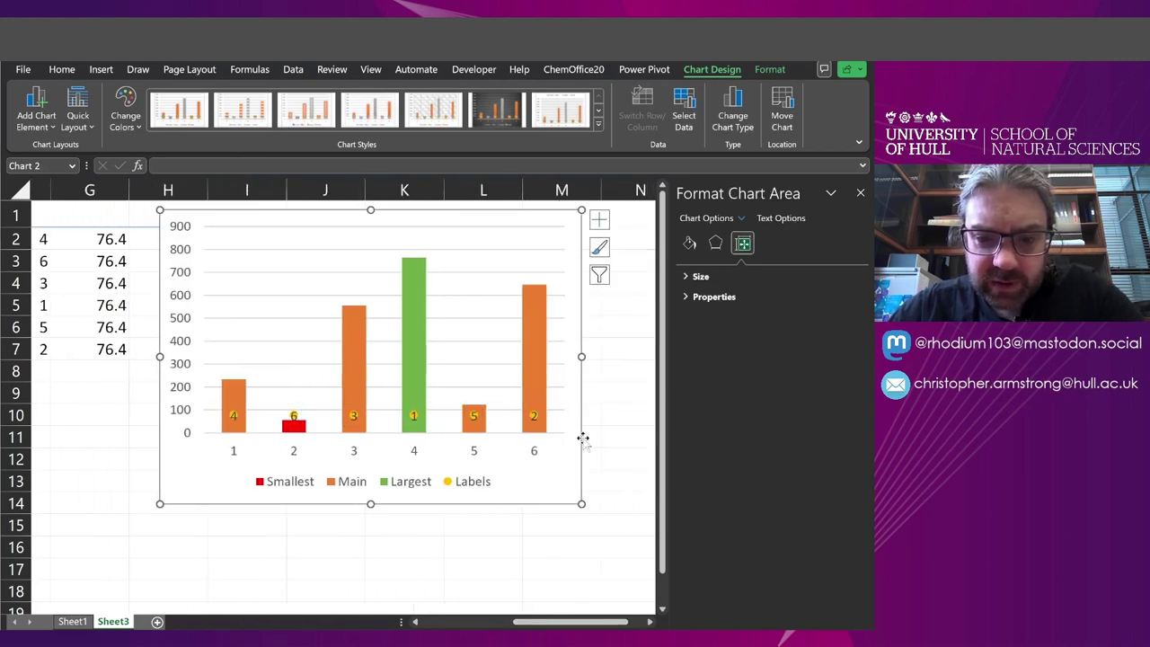
Insert a bar-chart icon found by searching 'chart' in the stock icons
left_click(110, 72)
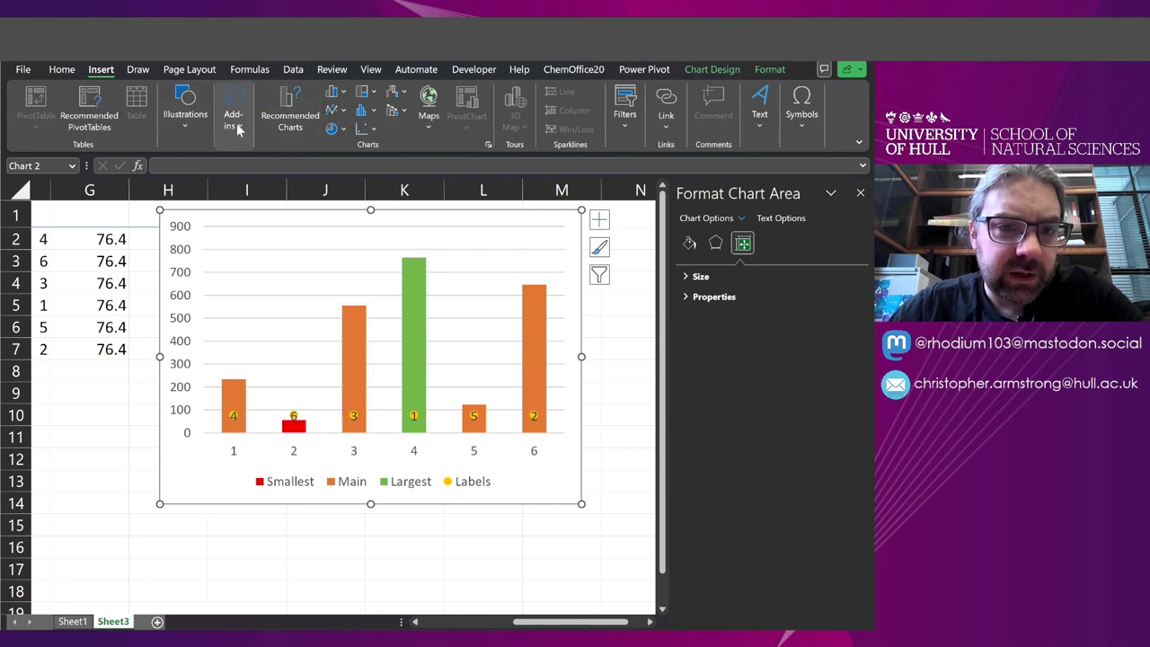
left_click(191, 124)
left_click(243, 176)
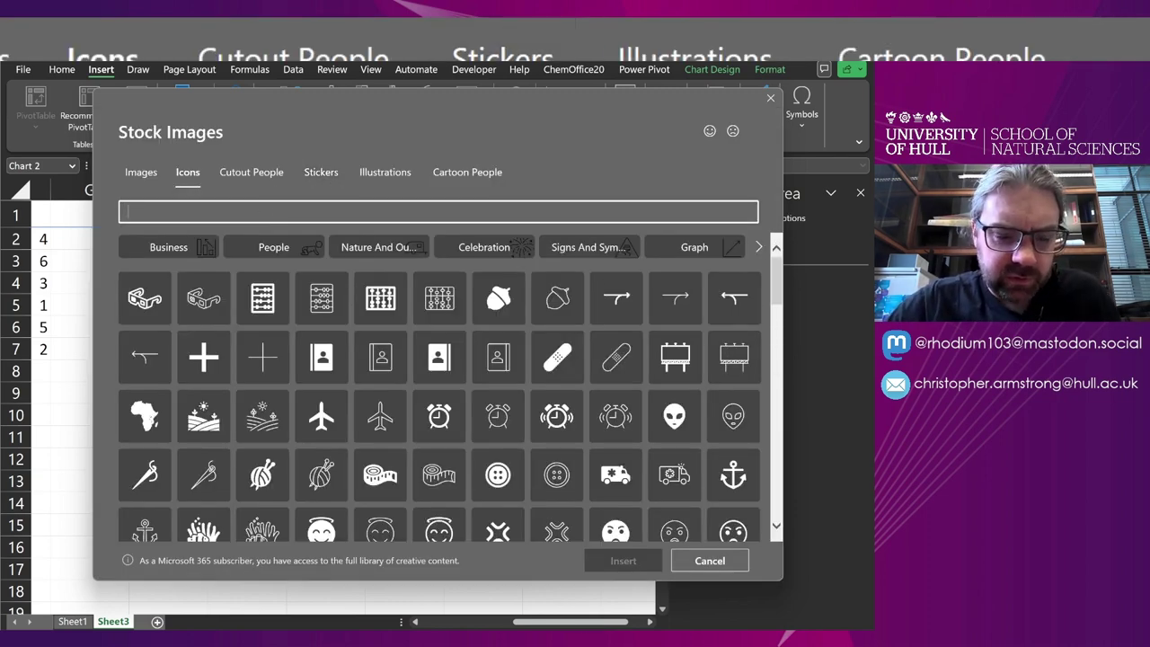
type("chart")
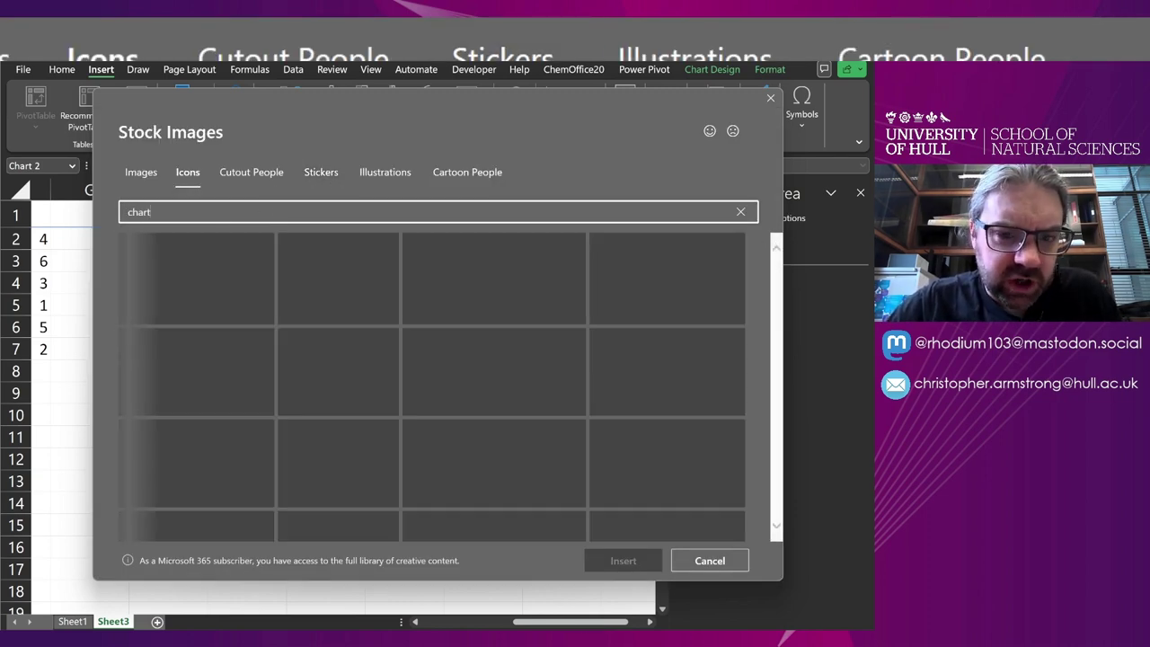
left_click(265, 261)
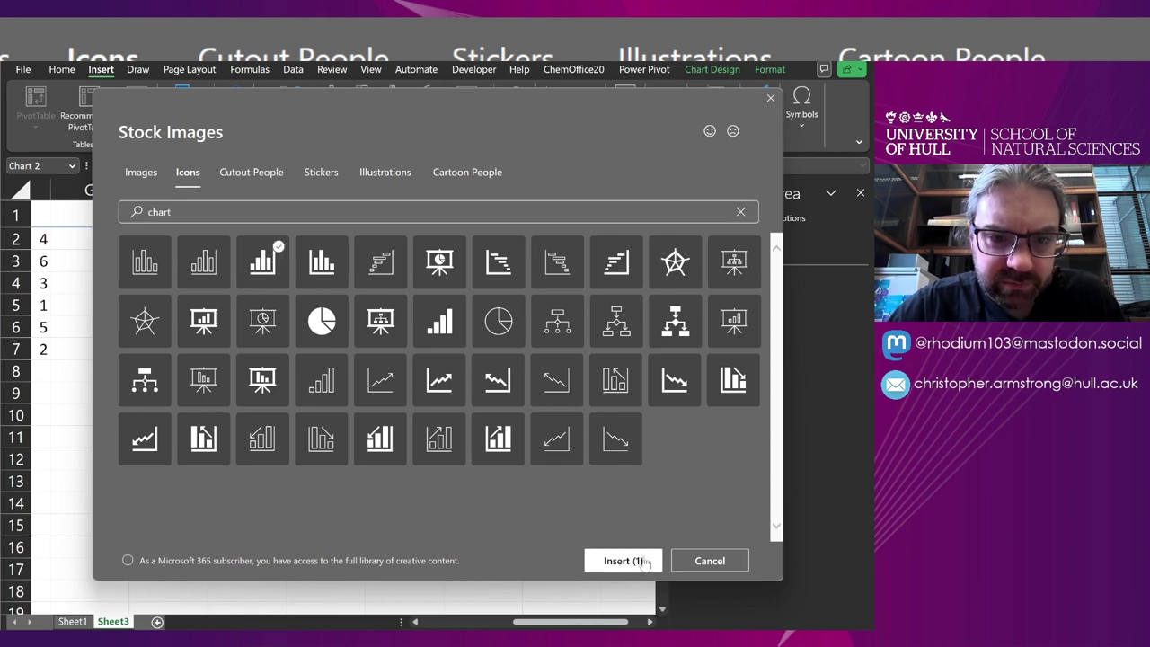
left_click(643, 561)
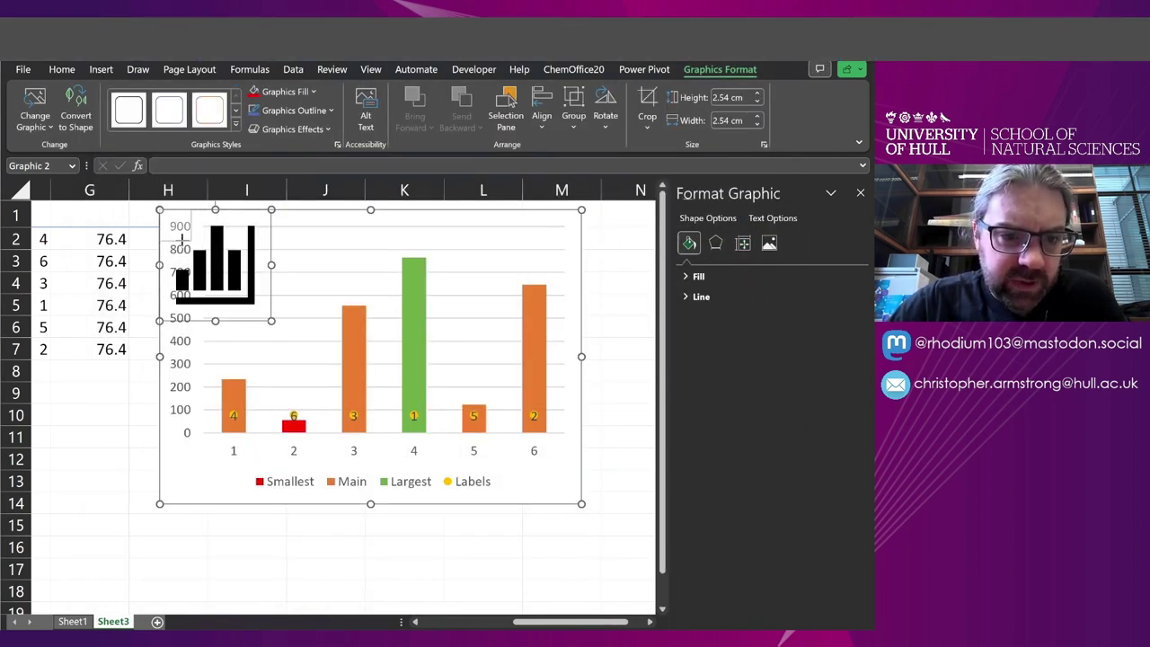
Shrink the icon to 0.71 cm and give it a new graphics fill colour
left_click_drag(183, 236, 189, 239)
left_click(286, 91)
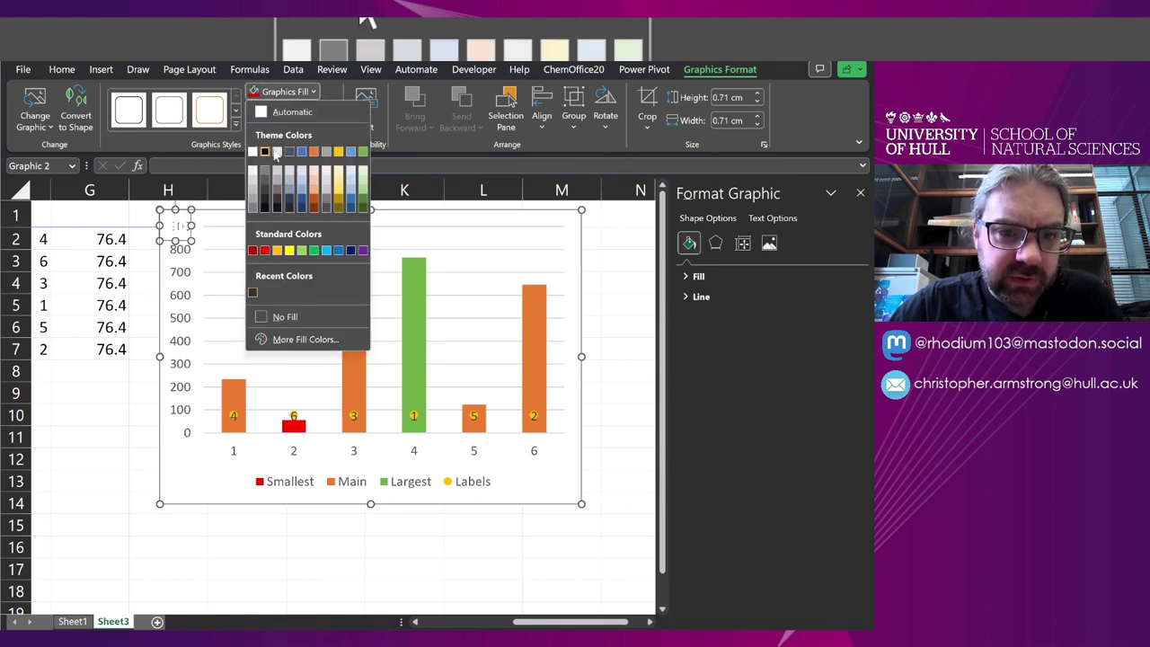
left_click(276, 153)
left_click(483, 546)
Fill the Labels series rank markers with the copied chart icon behind each number
left_click(229, 437)
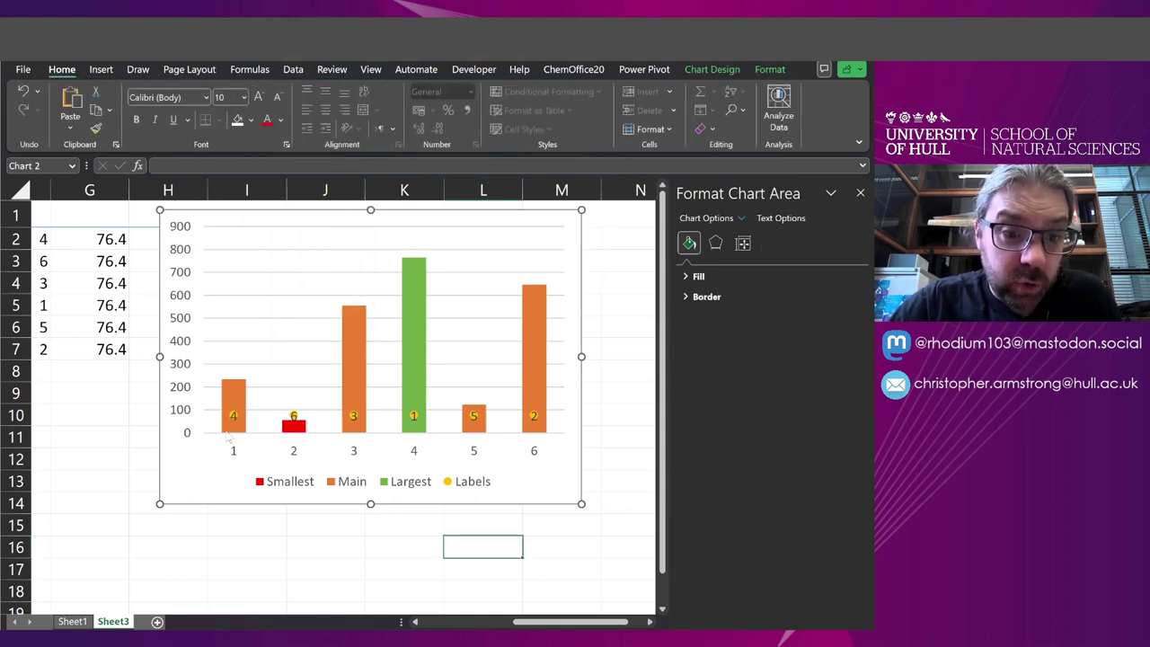
left_click(234, 416)
left_click(234, 416)
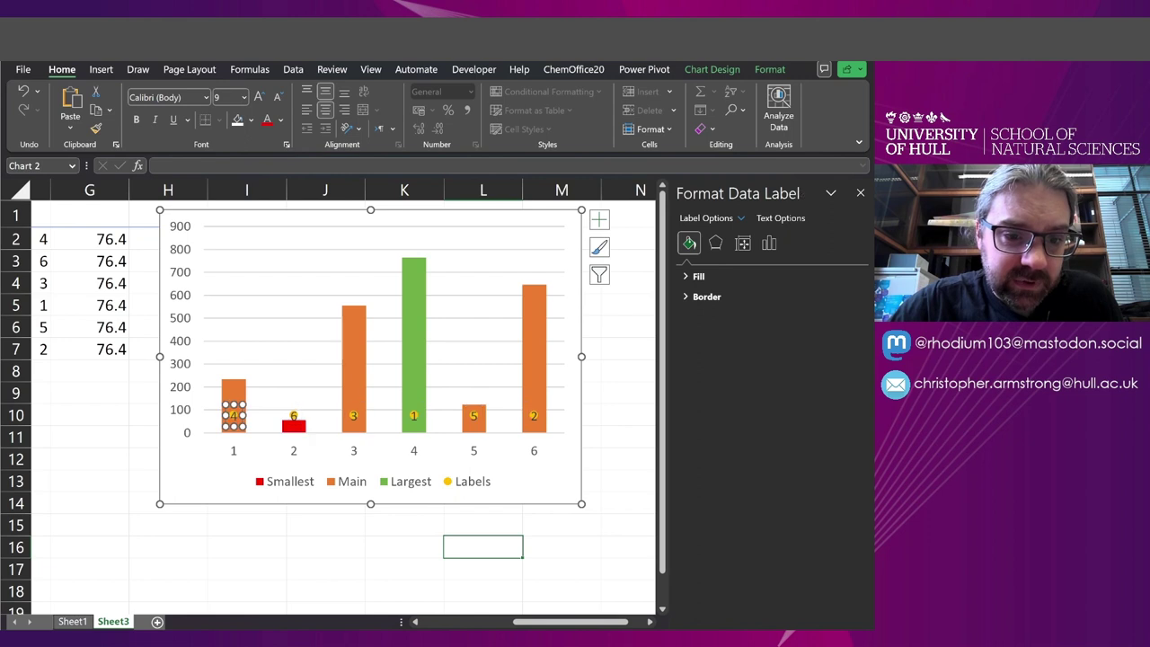
left_click(294, 402)
left_click(294, 415)
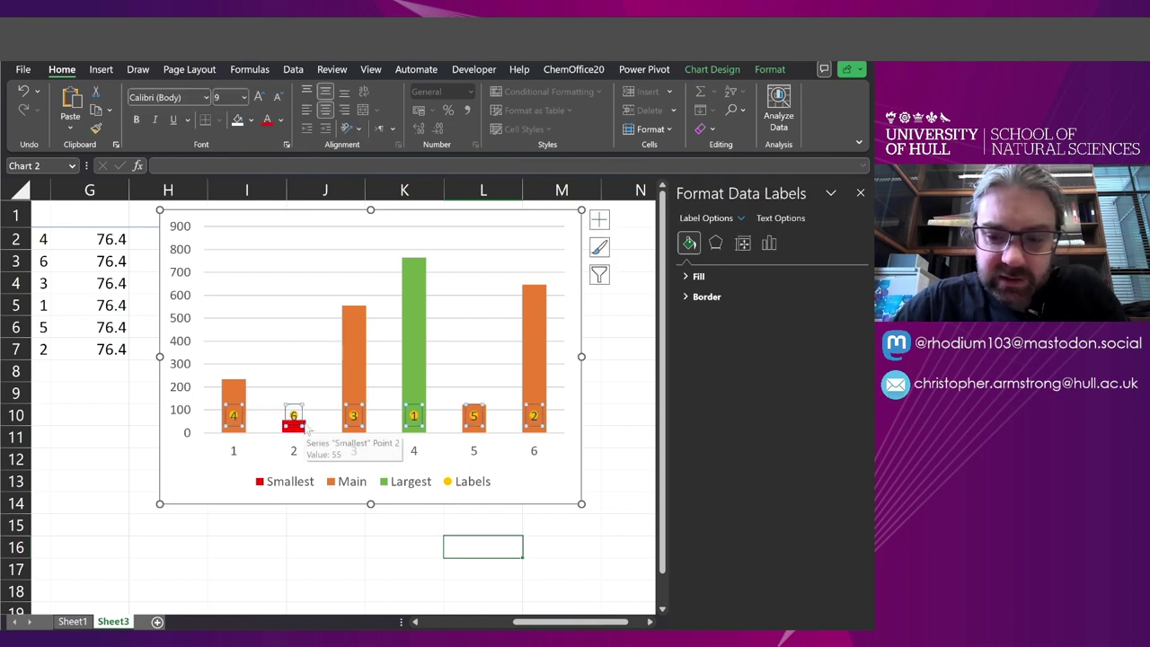
left_click(294, 415)
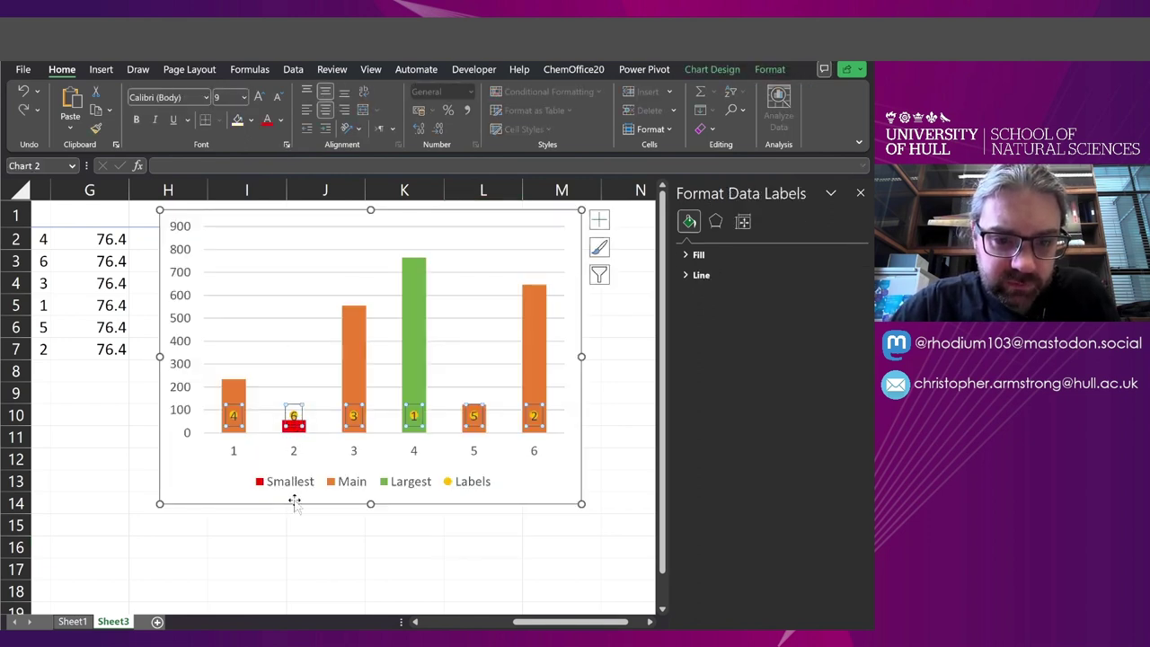
left_click(293, 415)
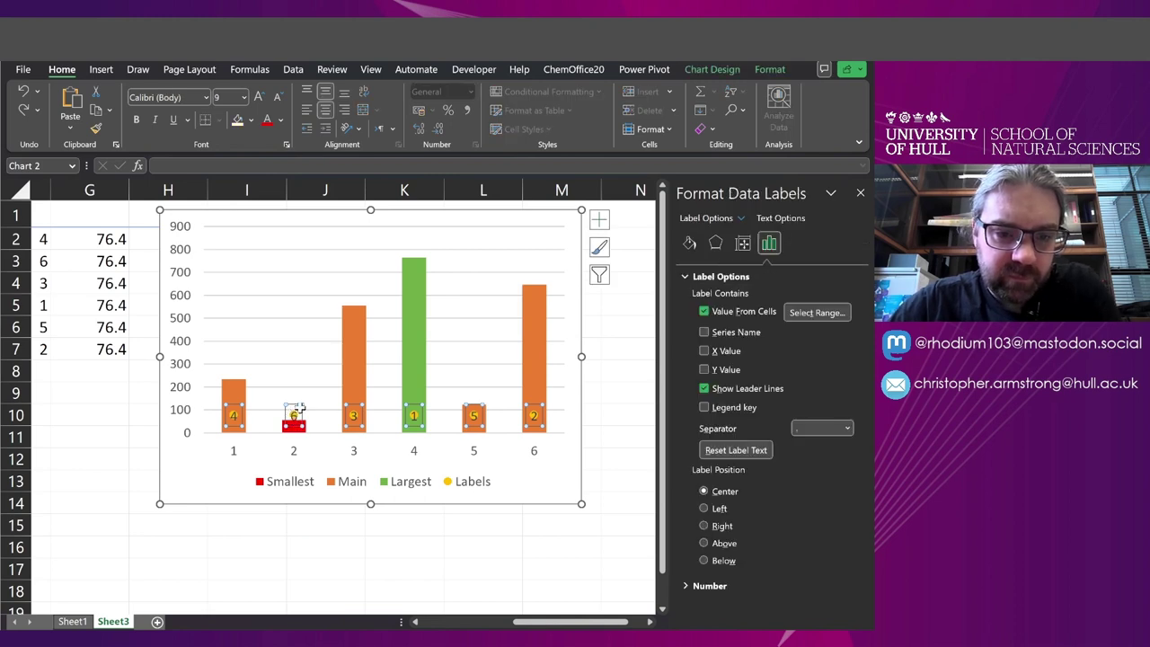
left_click(297, 413)
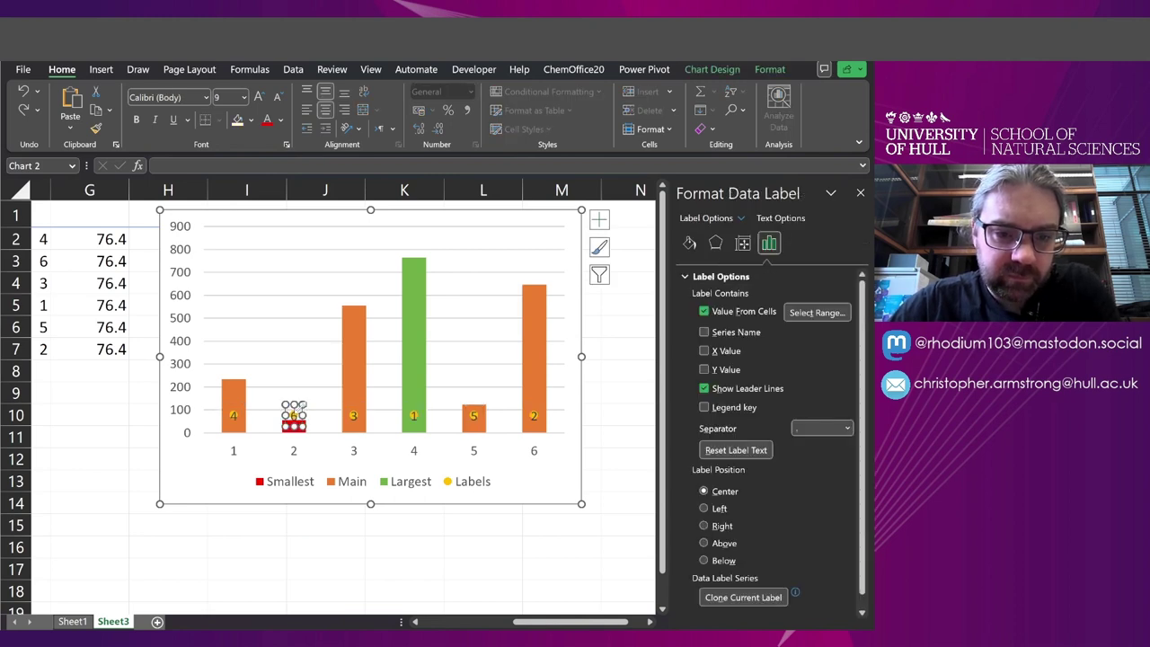
left_click(305, 417)
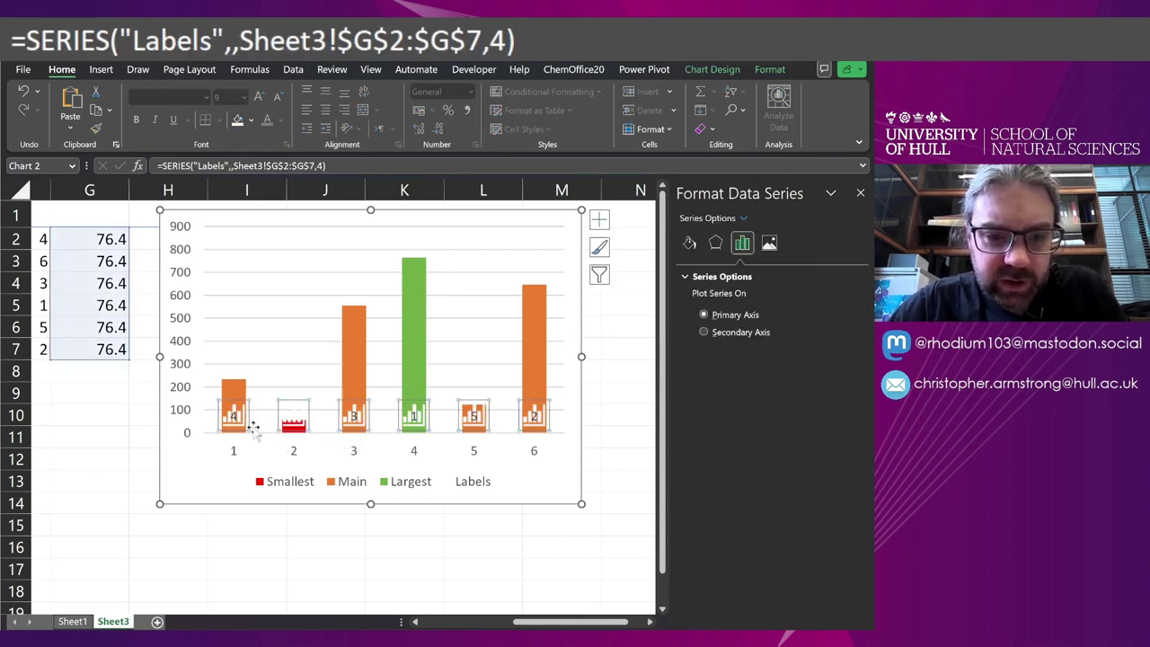
left_click(346, 539)
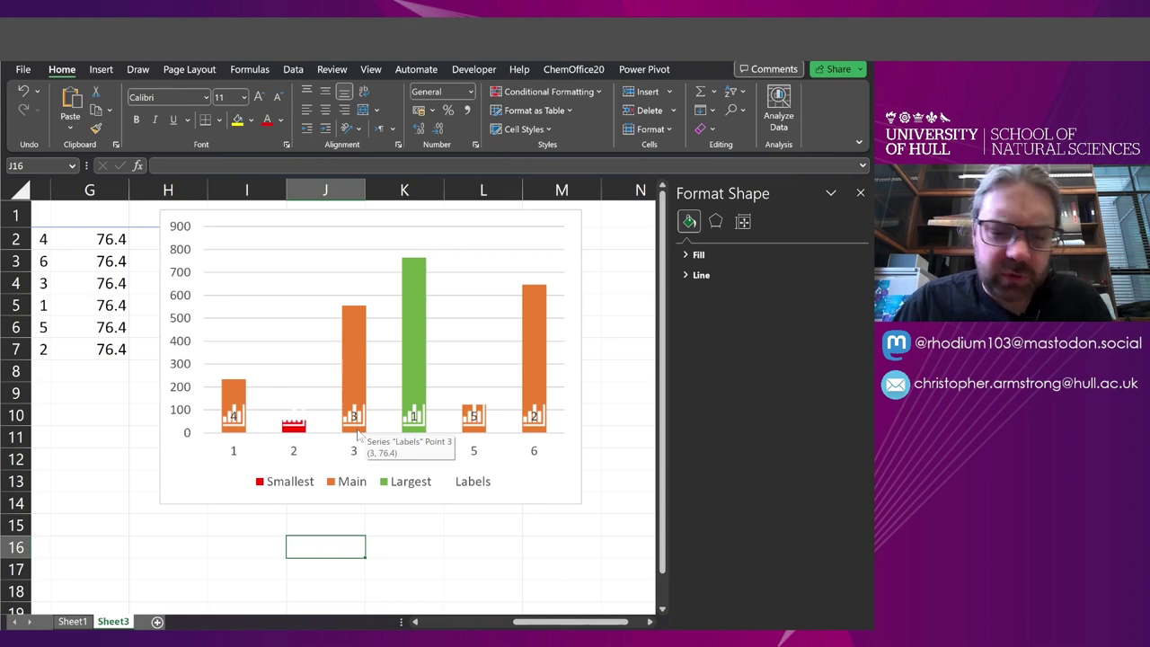
left_click(73, 621)
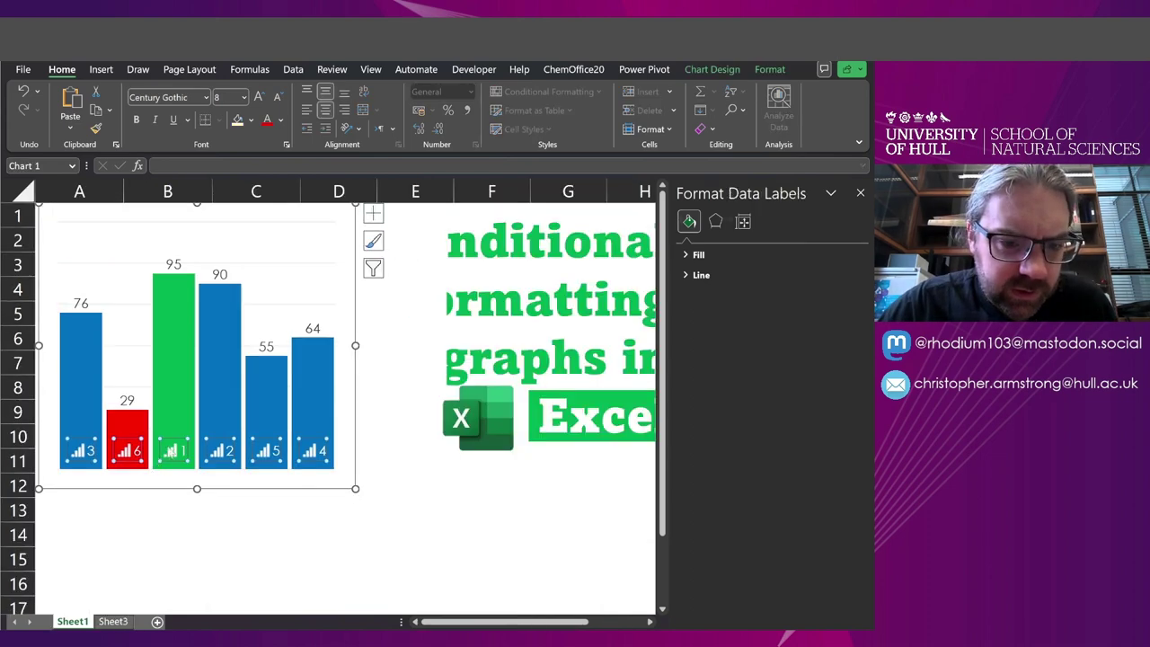
left_click(113, 620)
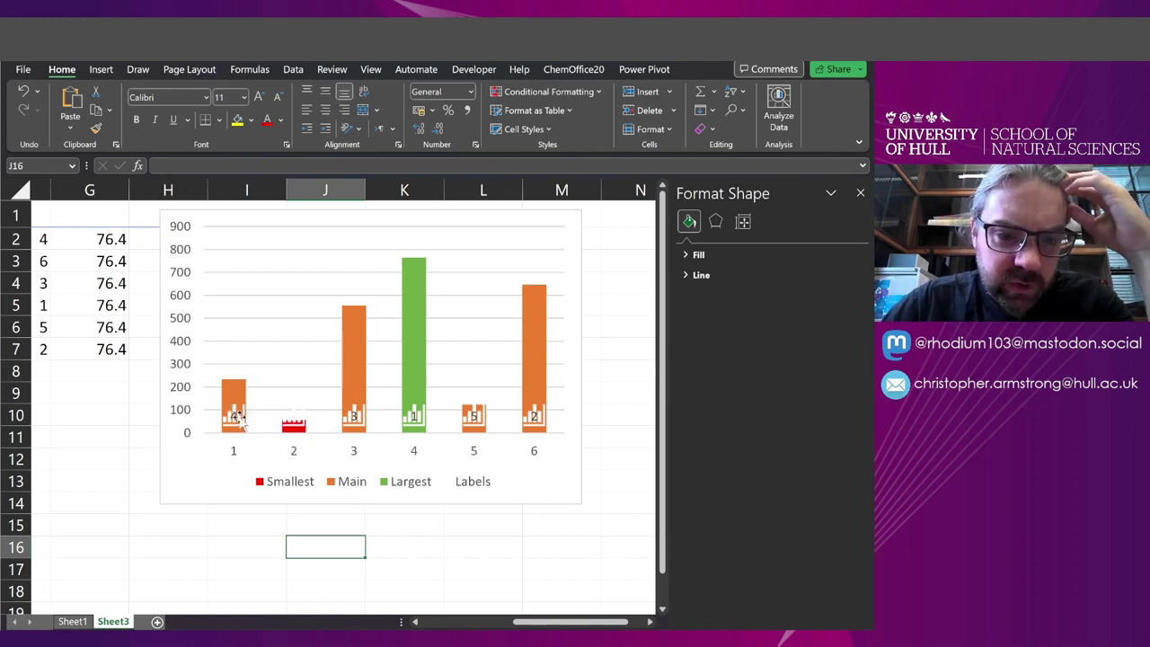
Delete the Labels series from the chart and close the formatting pane
left_click_drag(530, 626, 505, 624)
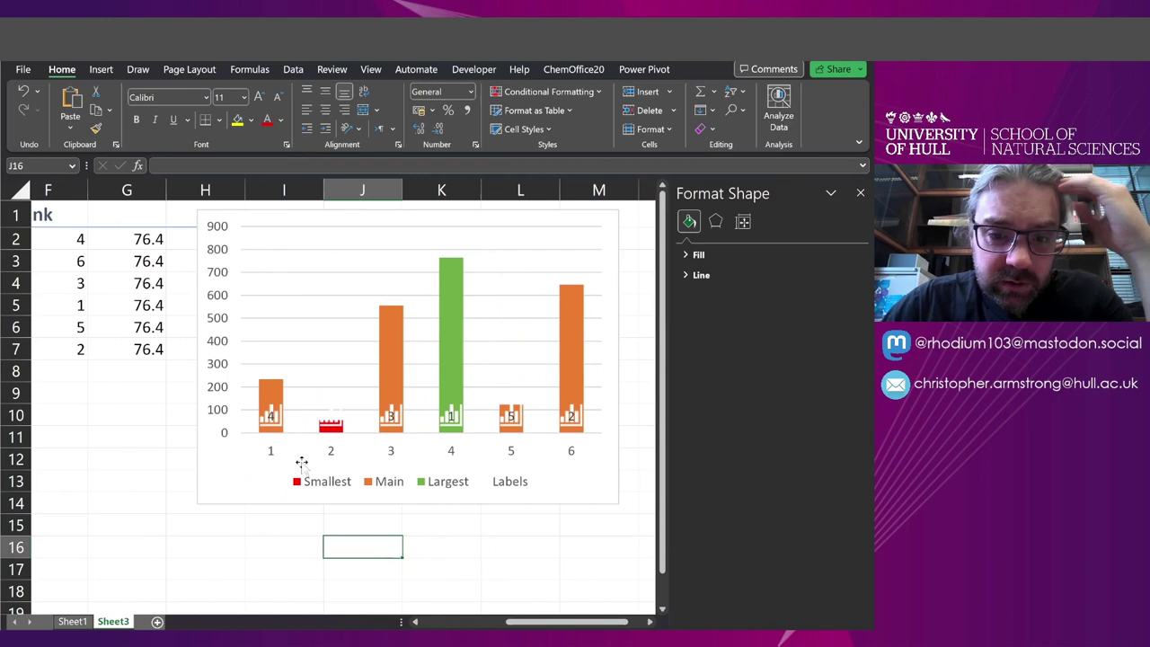
left_click(405, 426)
key("Delete")
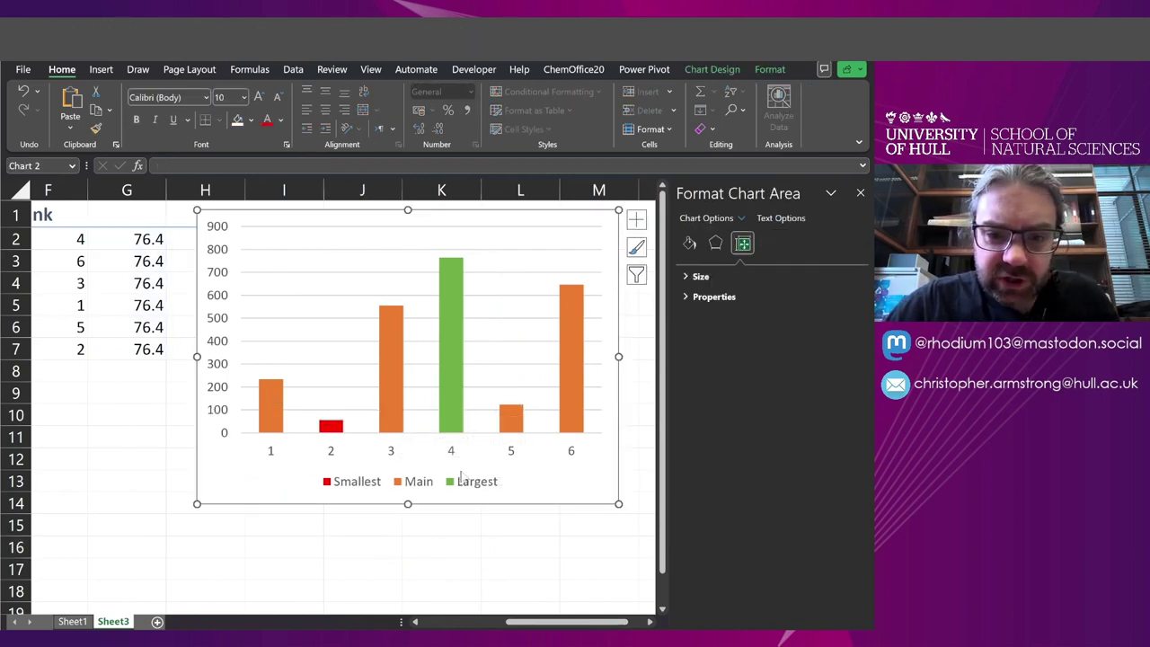
left_click_drag(505, 626, 422, 626)
left_click(859, 192)
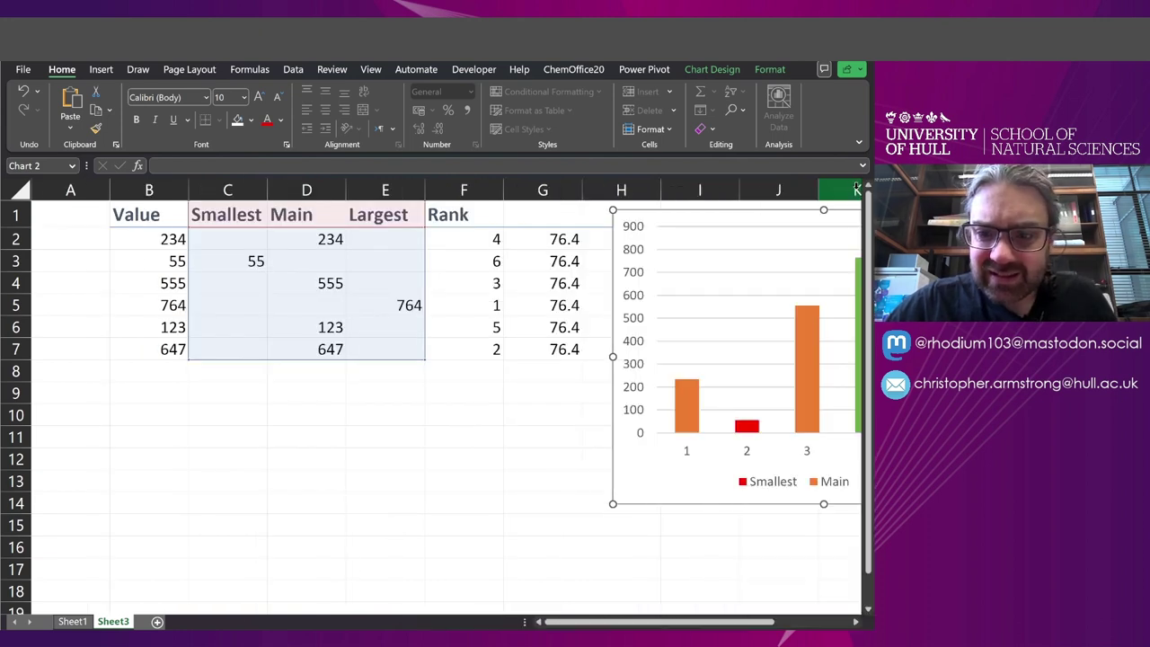
Change cell B4 from 555 to 22 so bar 3 becomes the smallest
key("Escape")
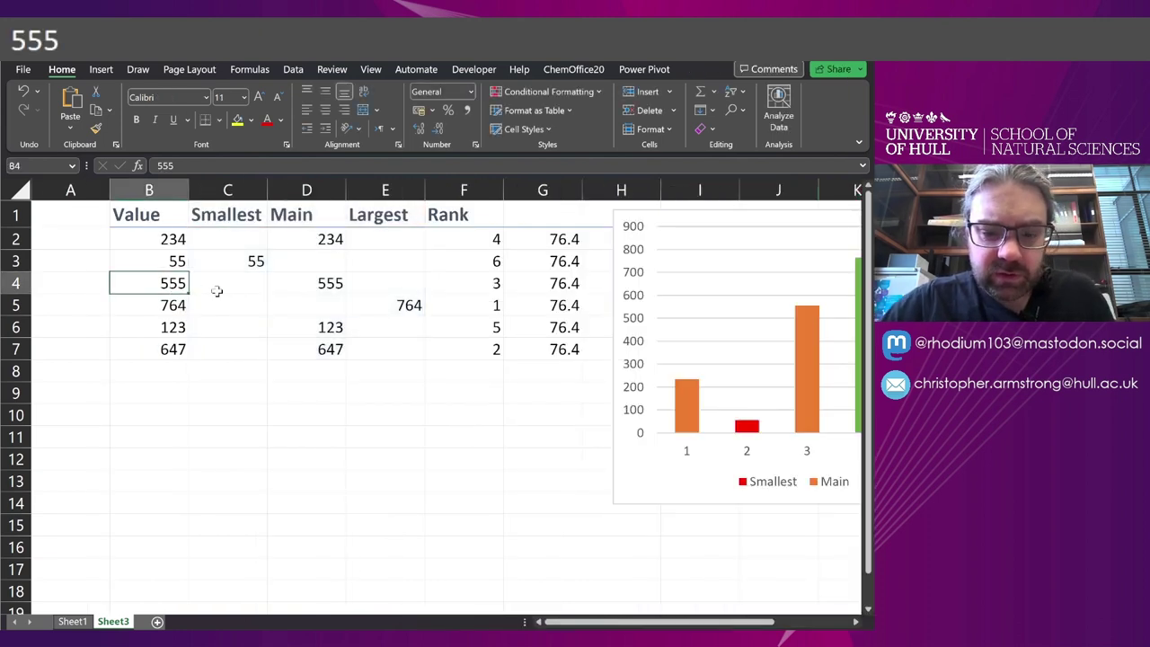
key("F2")
key("BackSpace")
key("BackSpace")
key("BackSpace")
type("22")
key("Return")
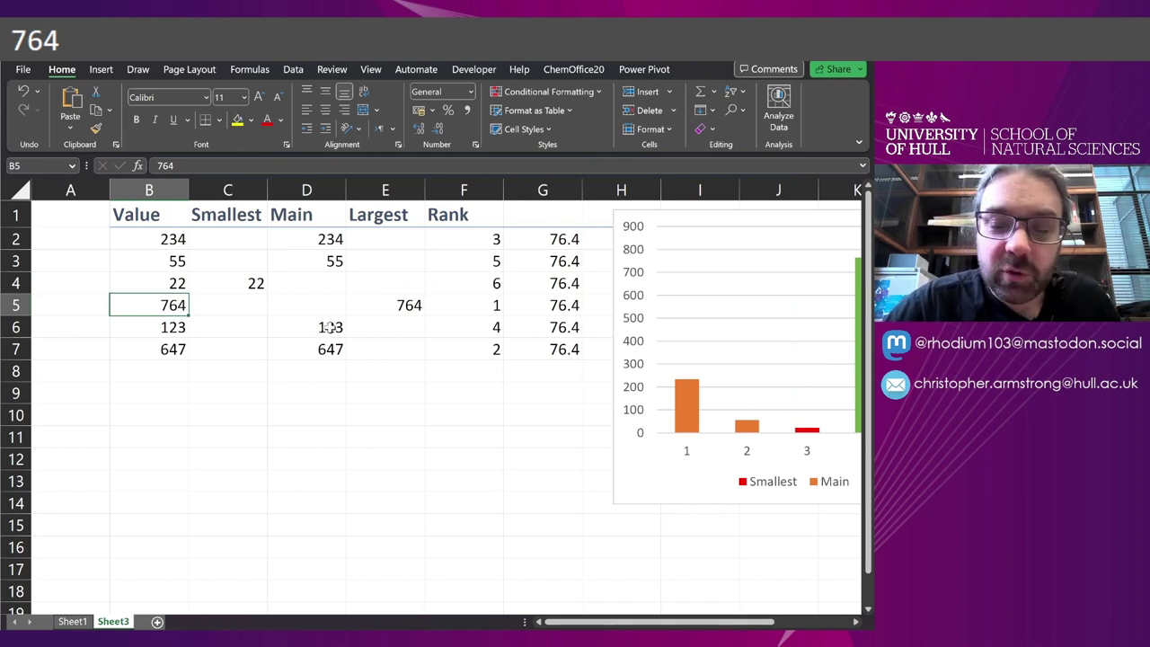
scroll(323, 370, "right", 3)
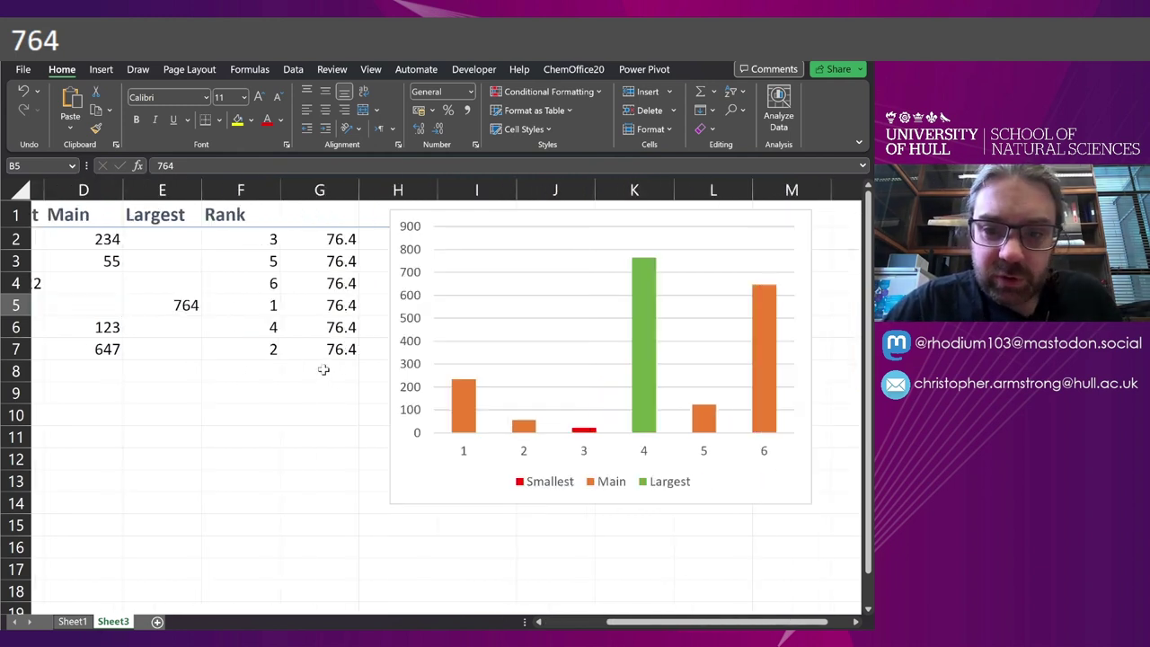